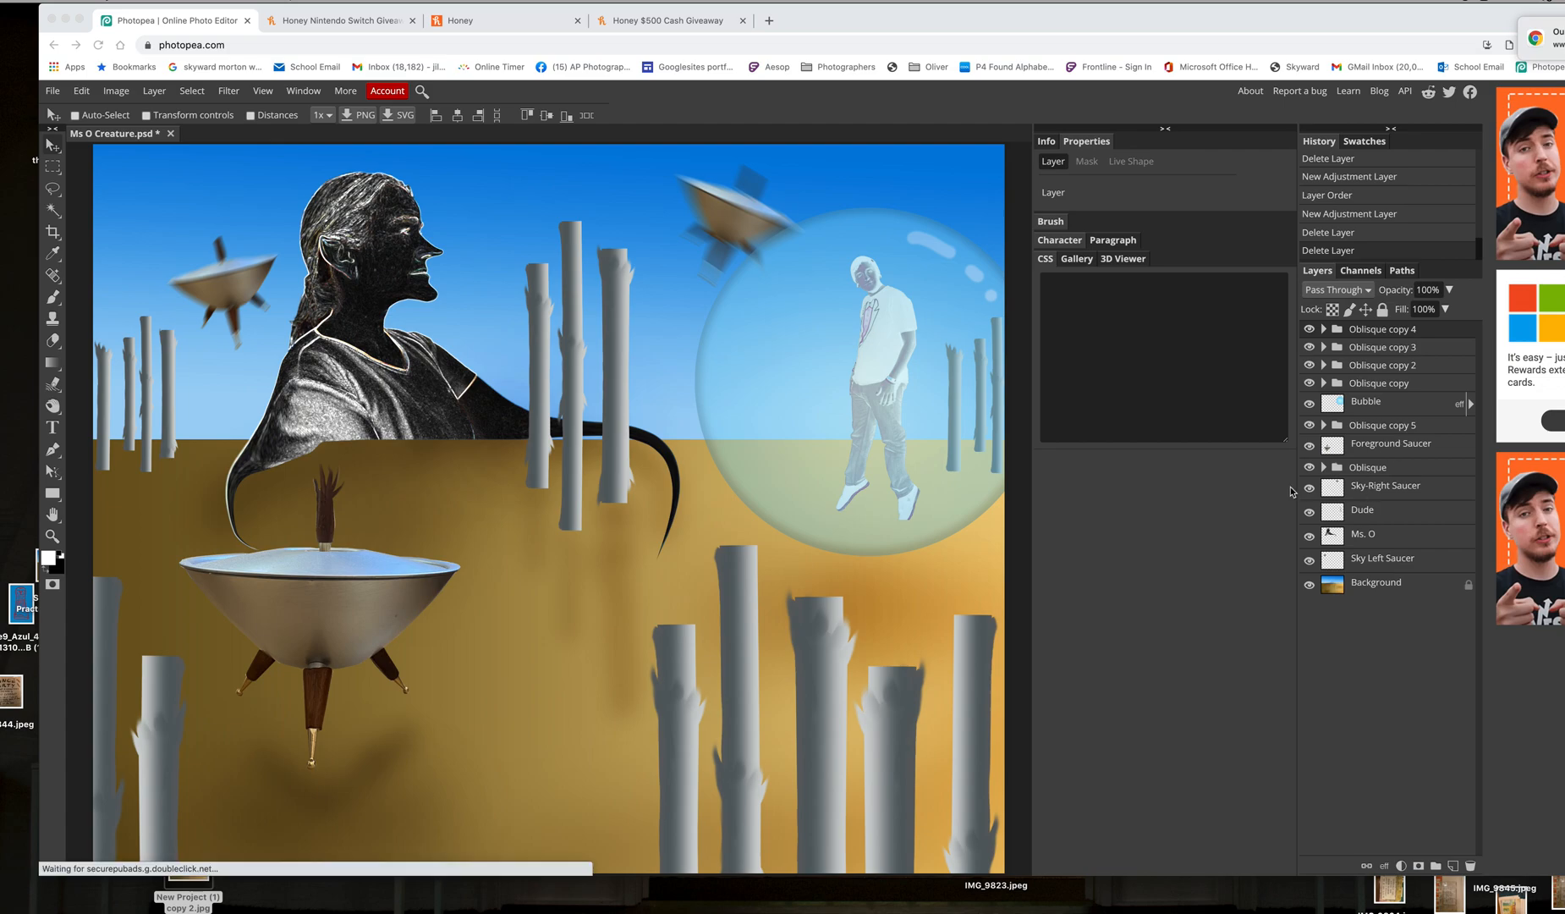
pyautogui.click(832, 523)
pyautogui.moveTo(347, 590); pyautogui.dragTo(363, 600)
pyautogui.press('super+z')
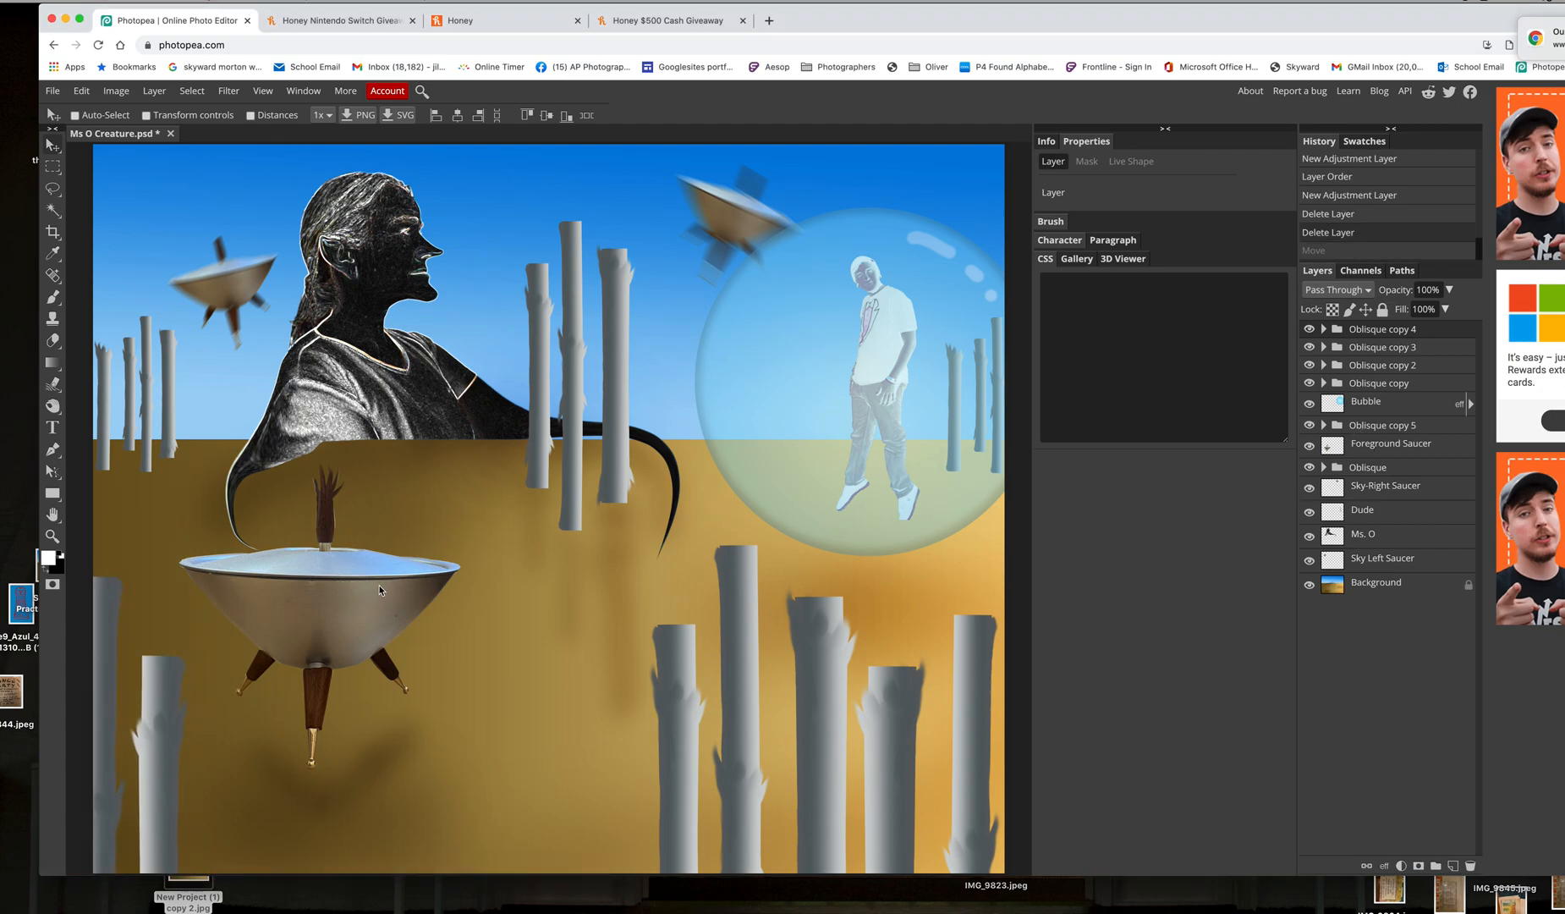
# - Identify the Foreground Saucer layer by toggling its visibility and move the saucer slightly down and to the right
pyautogui.click(1310, 446)
pyautogui.click(1310, 446)
pyautogui.click(1363, 445)
pyautogui.moveTo(294, 590); pyautogui.dragTo(328, 618)
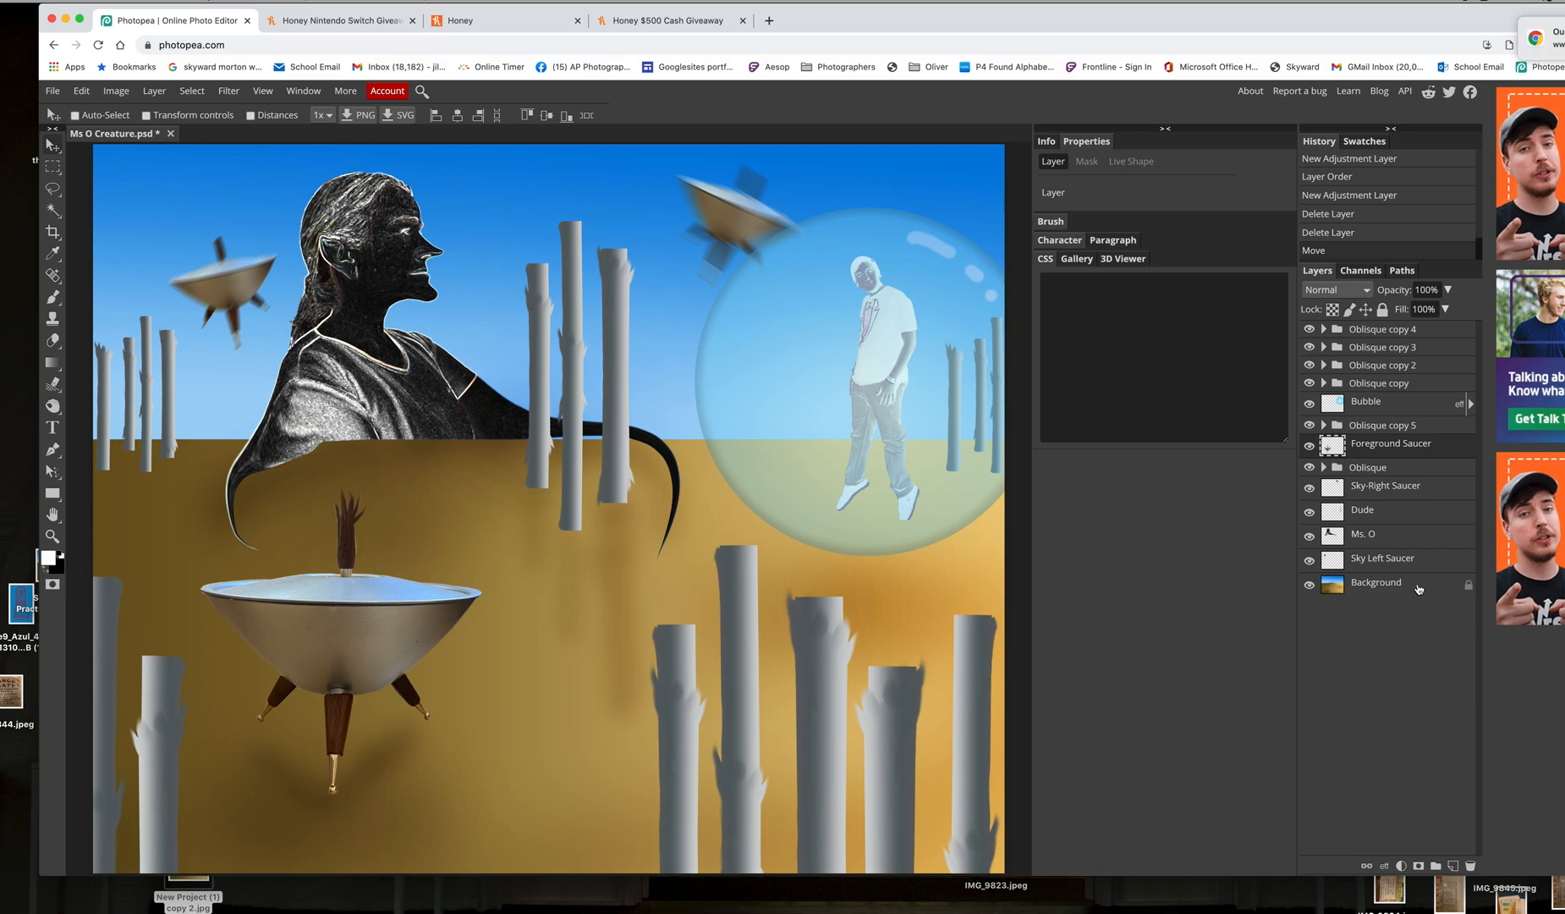
pyautogui.moveTo(1125, 21)
pyautogui.mouseDown()
pyautogui.moveTo(1138, 21)
pyautogui.moveTo(1083, 20)
pyautogui.moveTo(1098, 20)
pyautogui.mouseUp()
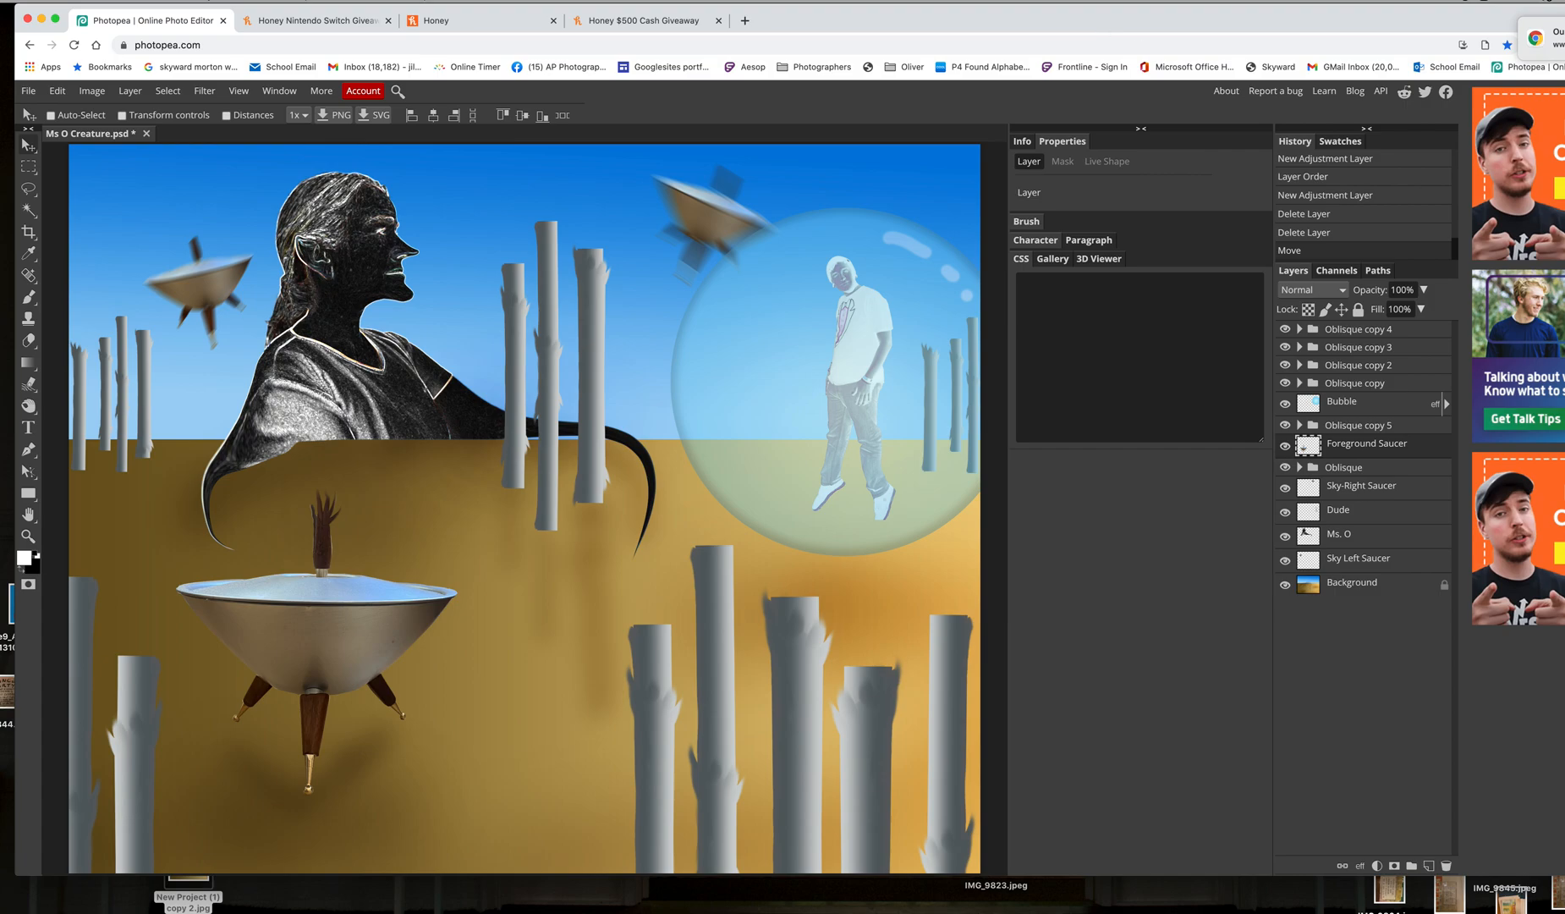
# - Start a Lens Flare render filter on the Background layer, keeping its settings dialog clear of the flare area
pyautogui.click(1353, 585)
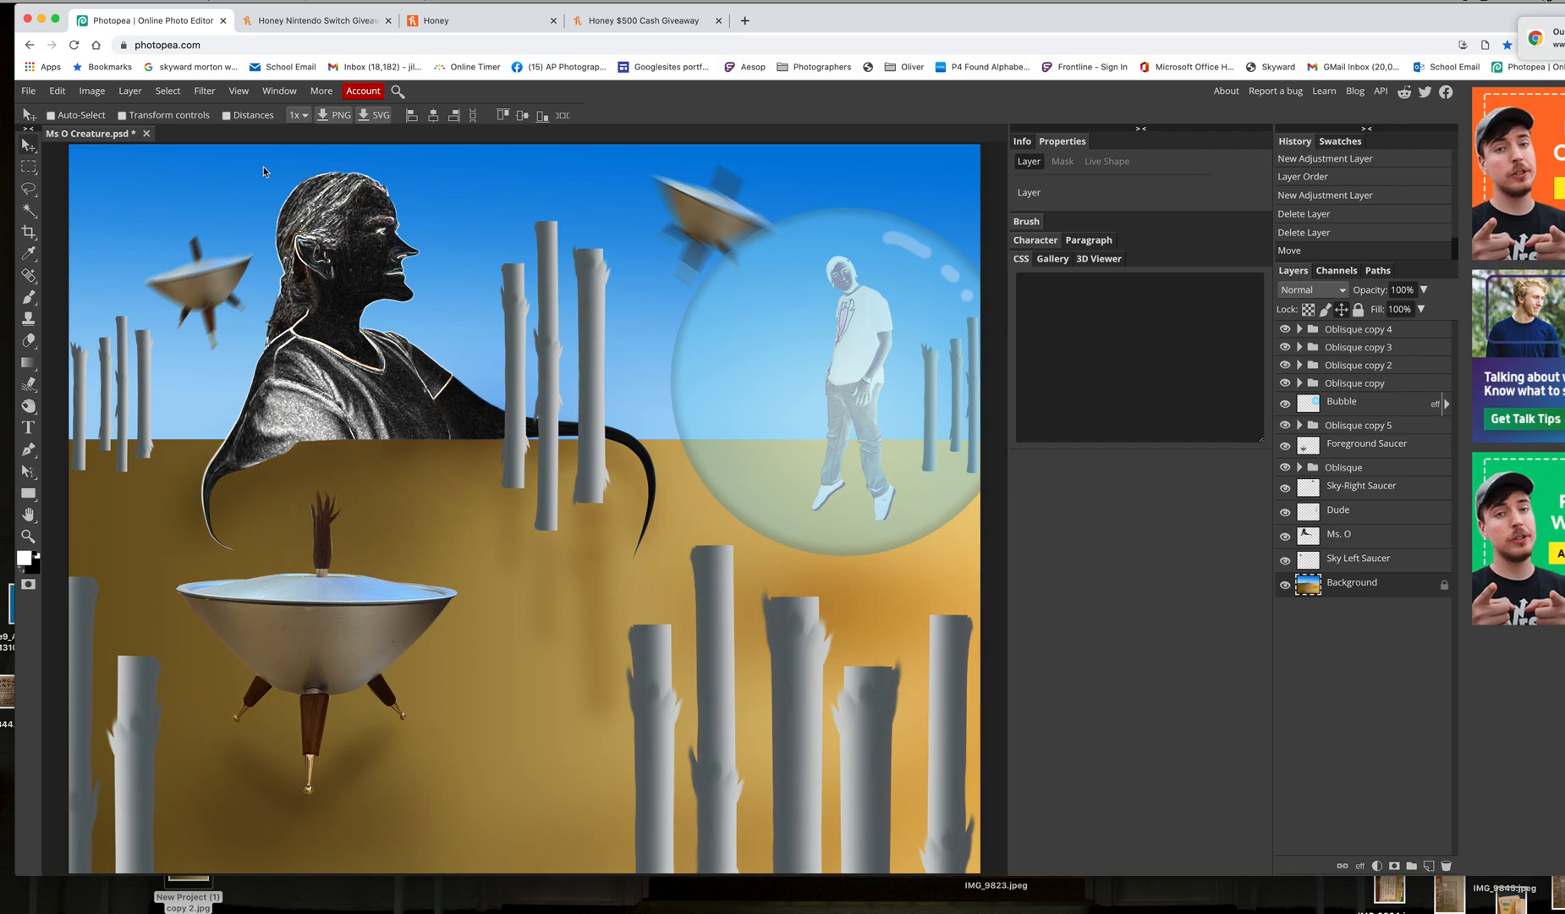
pyautogui.click(206, 90)
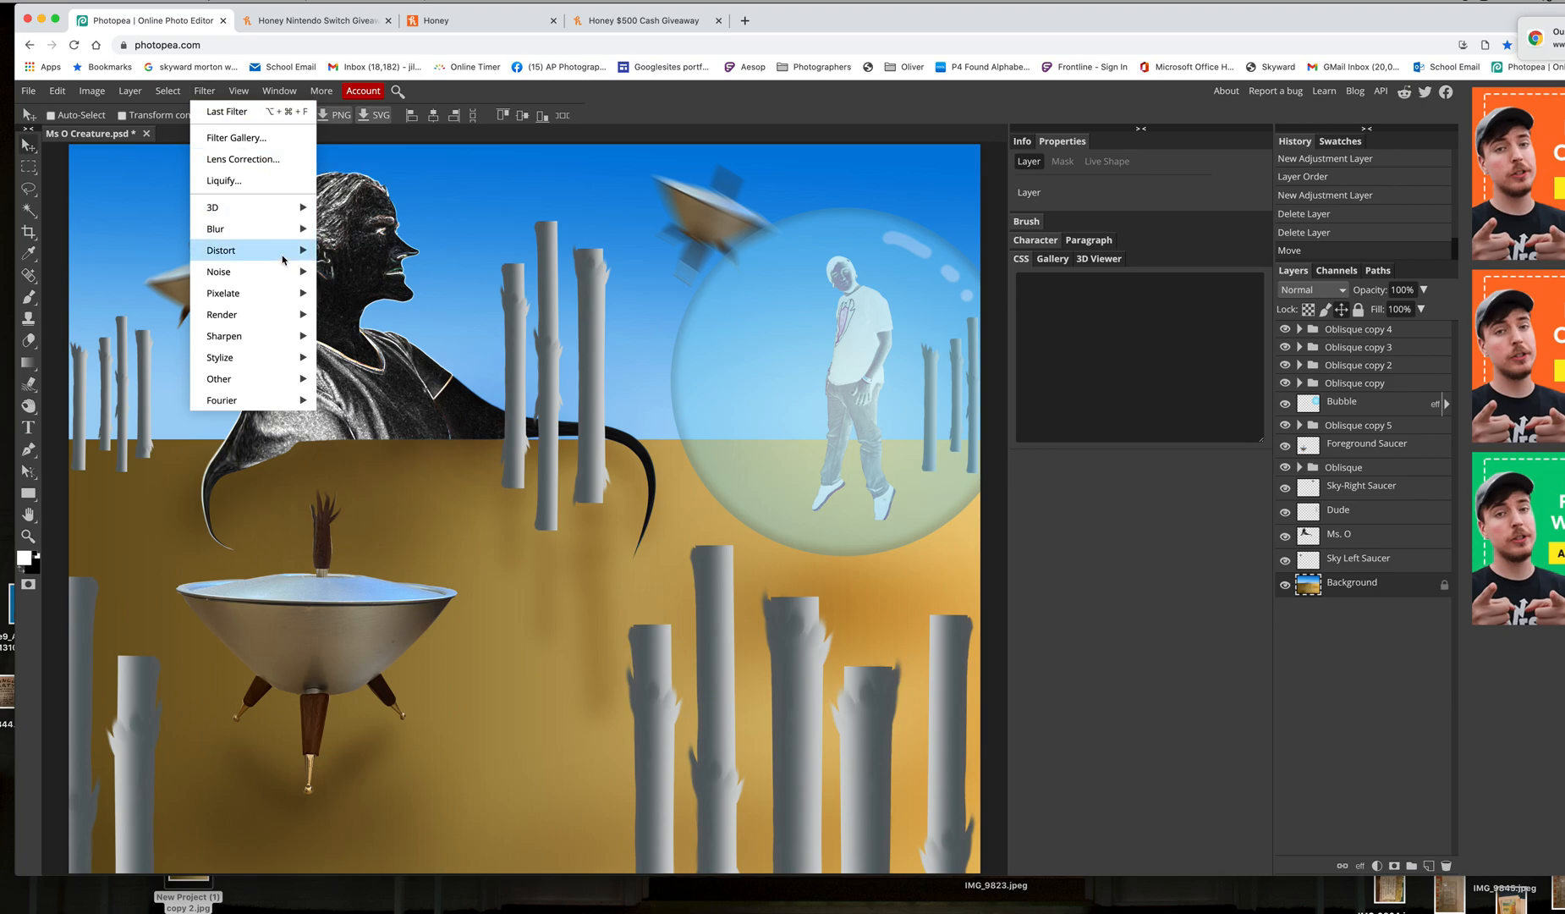
pyautogui.moveTo(296, 314)
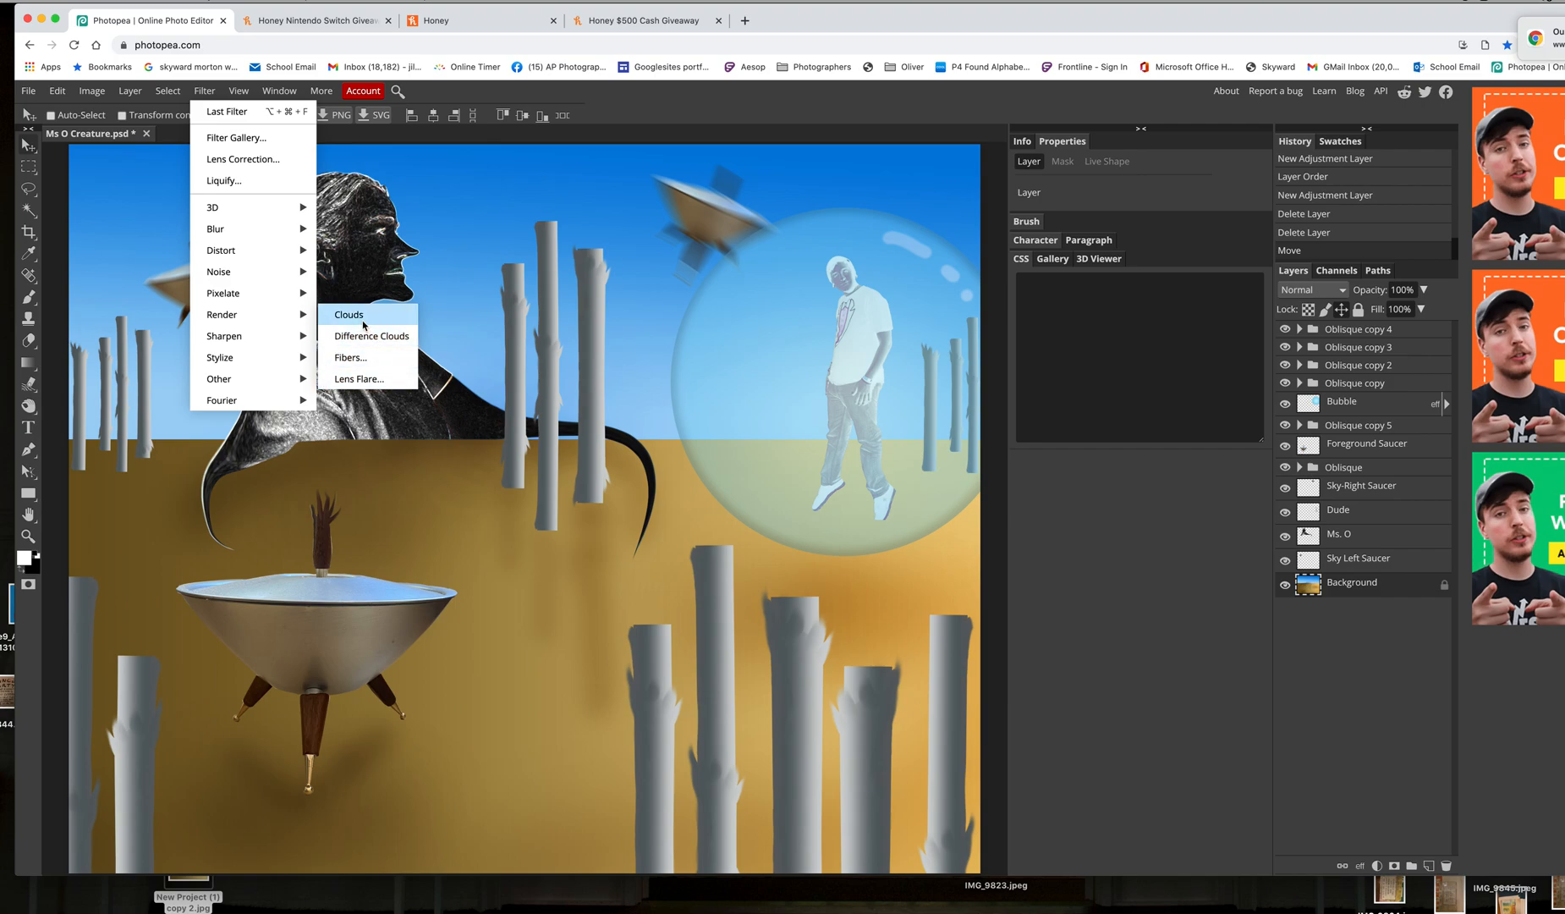
pyautogui.click(395, 378)
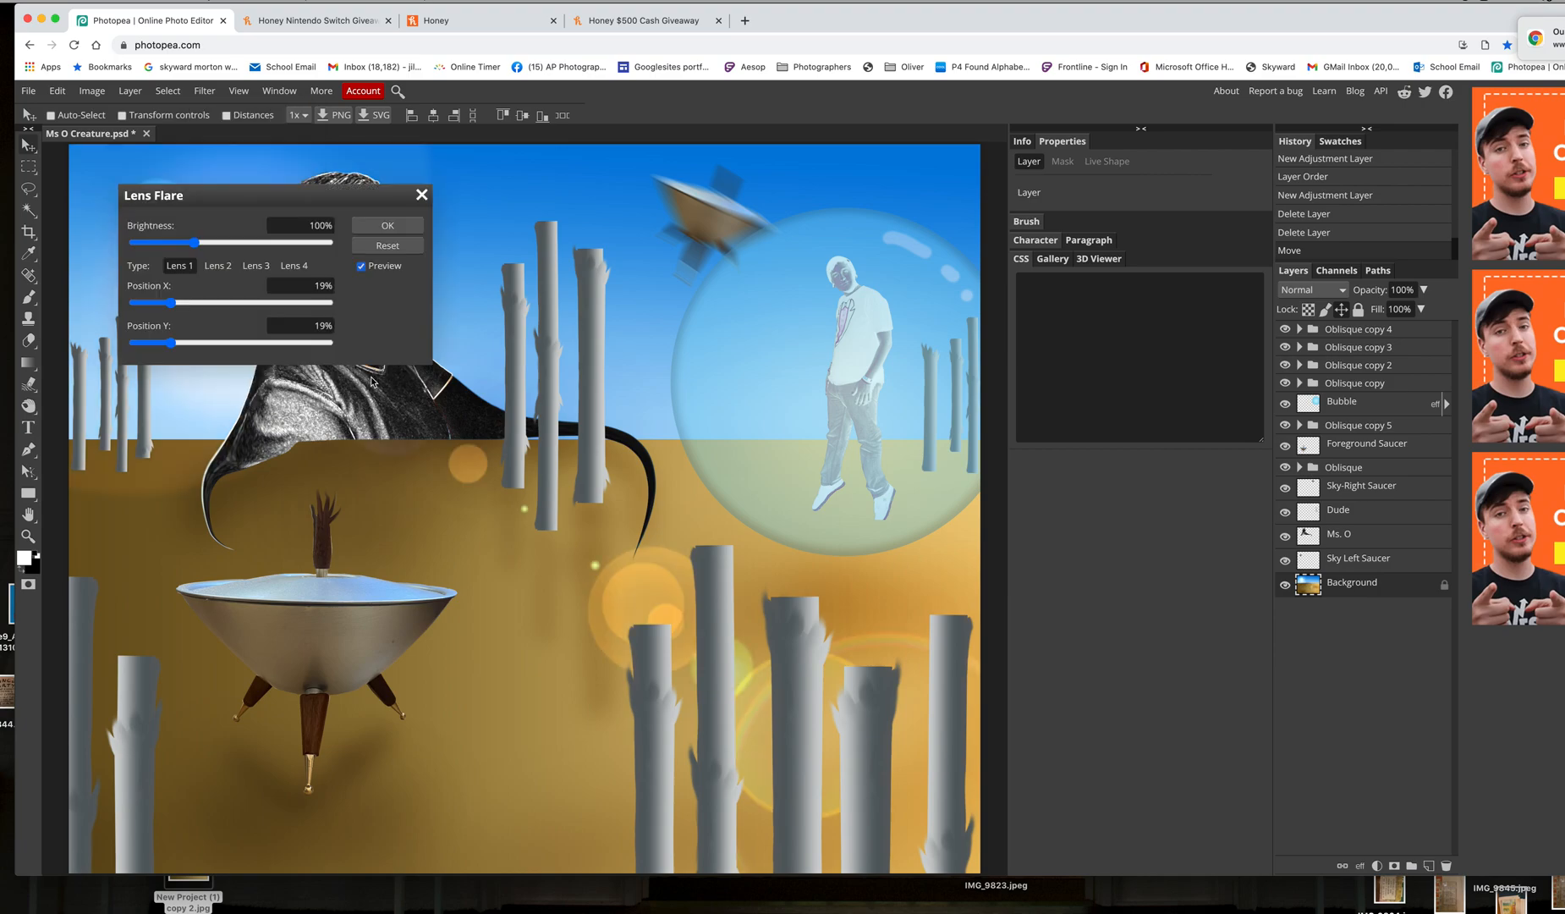
pyautogui.moveTo(355, 196); pyautogui.dragTo(1383, 139)
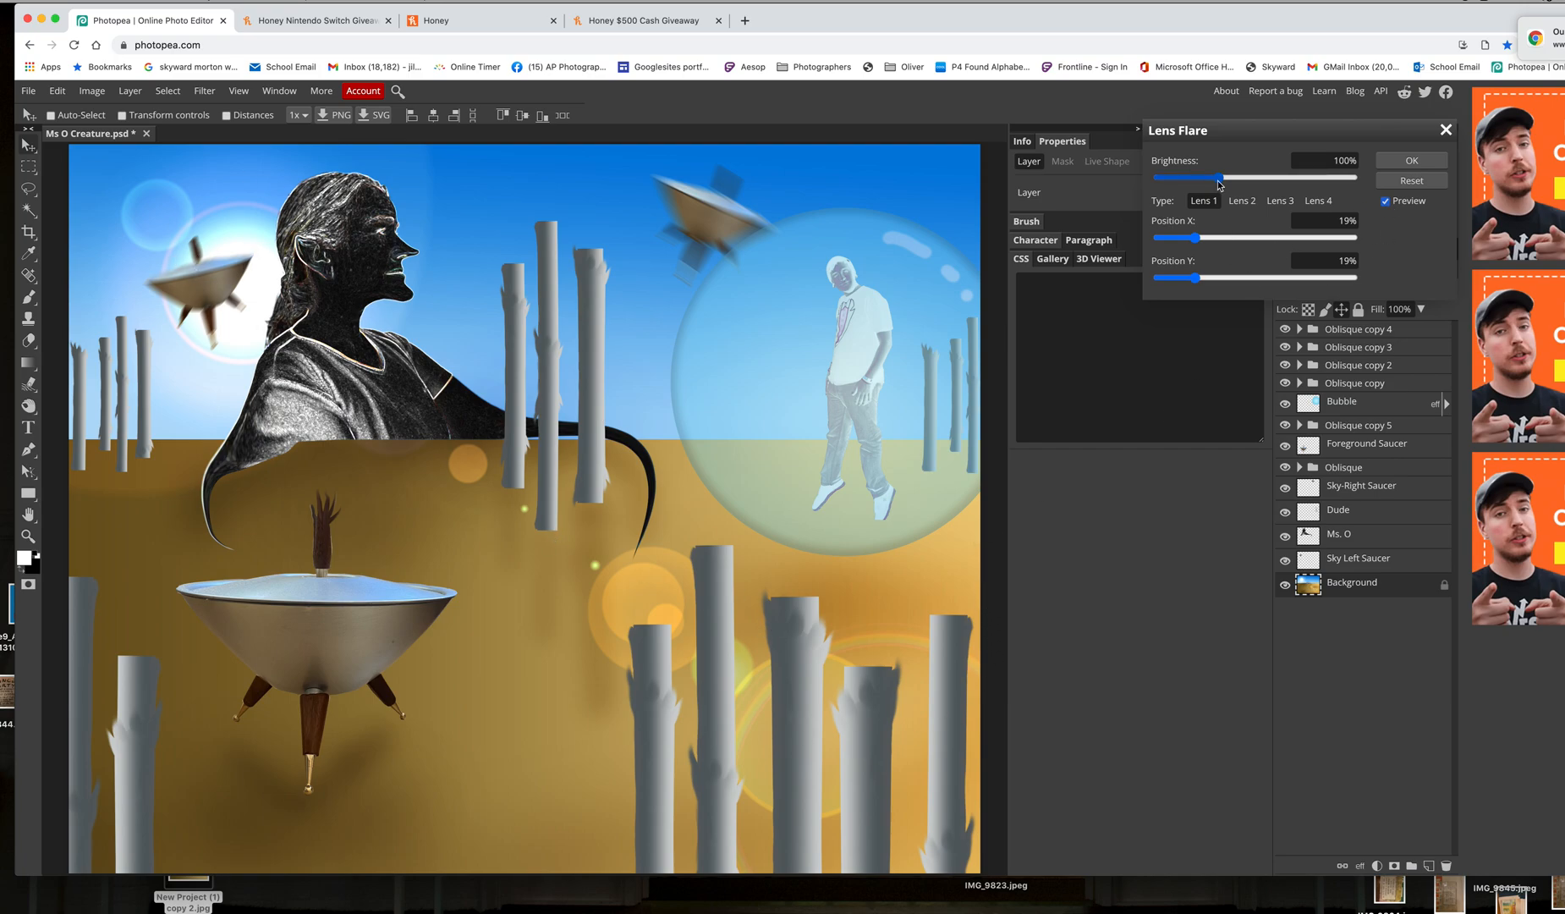
pyautogui.moveTo(1208, 155); pyautogui.dragTo(844, 229)
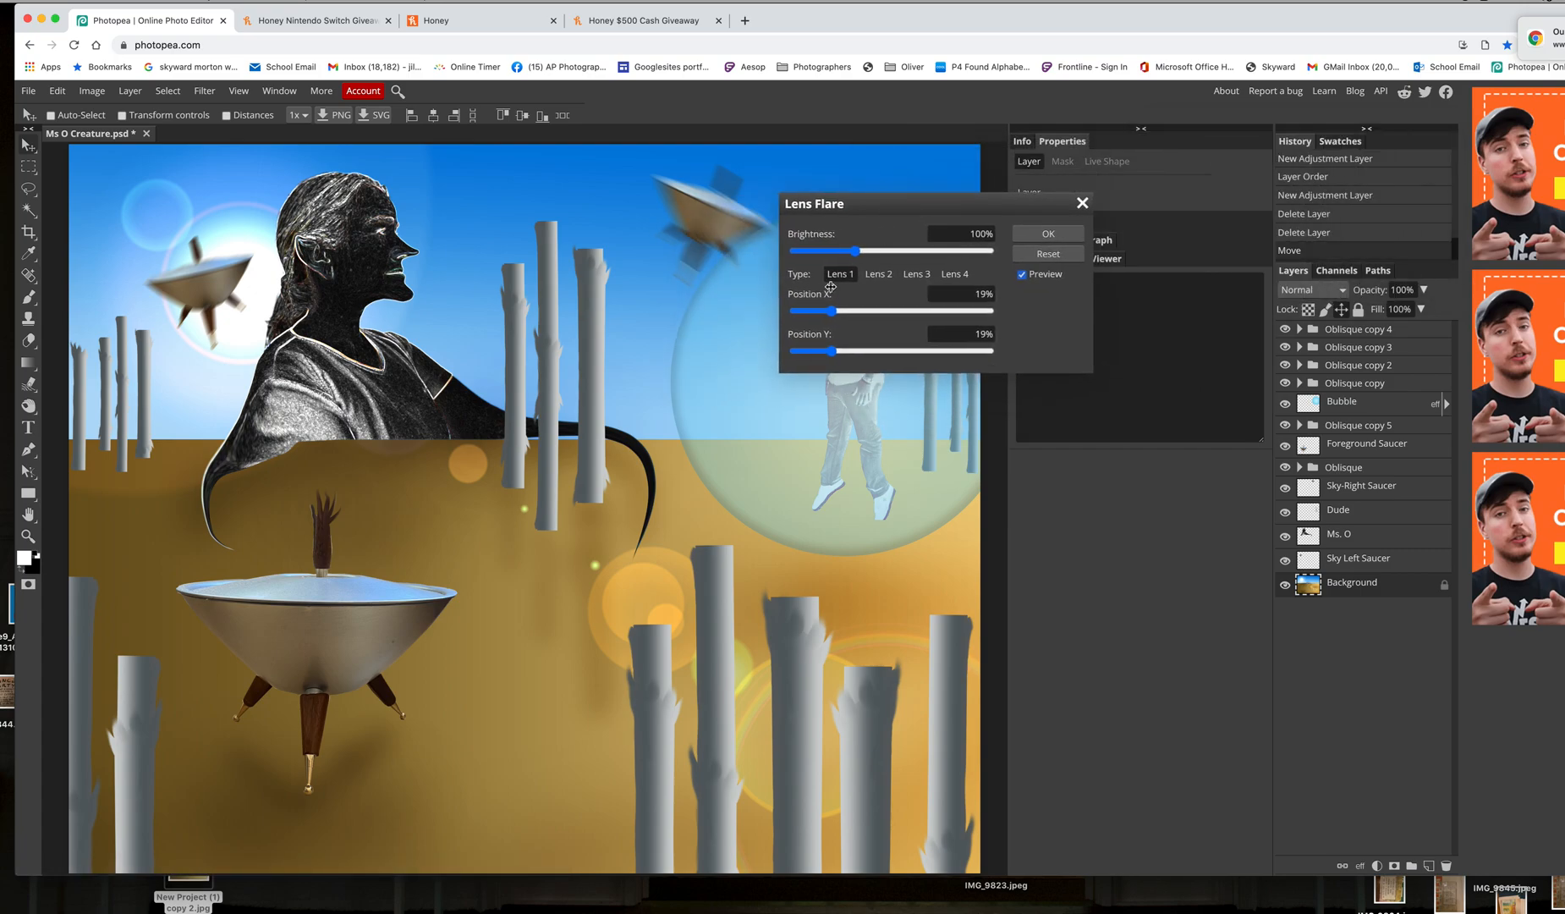
# - Compare the Lens 2, Lens 3 and Lens 4 flare types and choose Lens 3
pyautogui.click(880, 274)
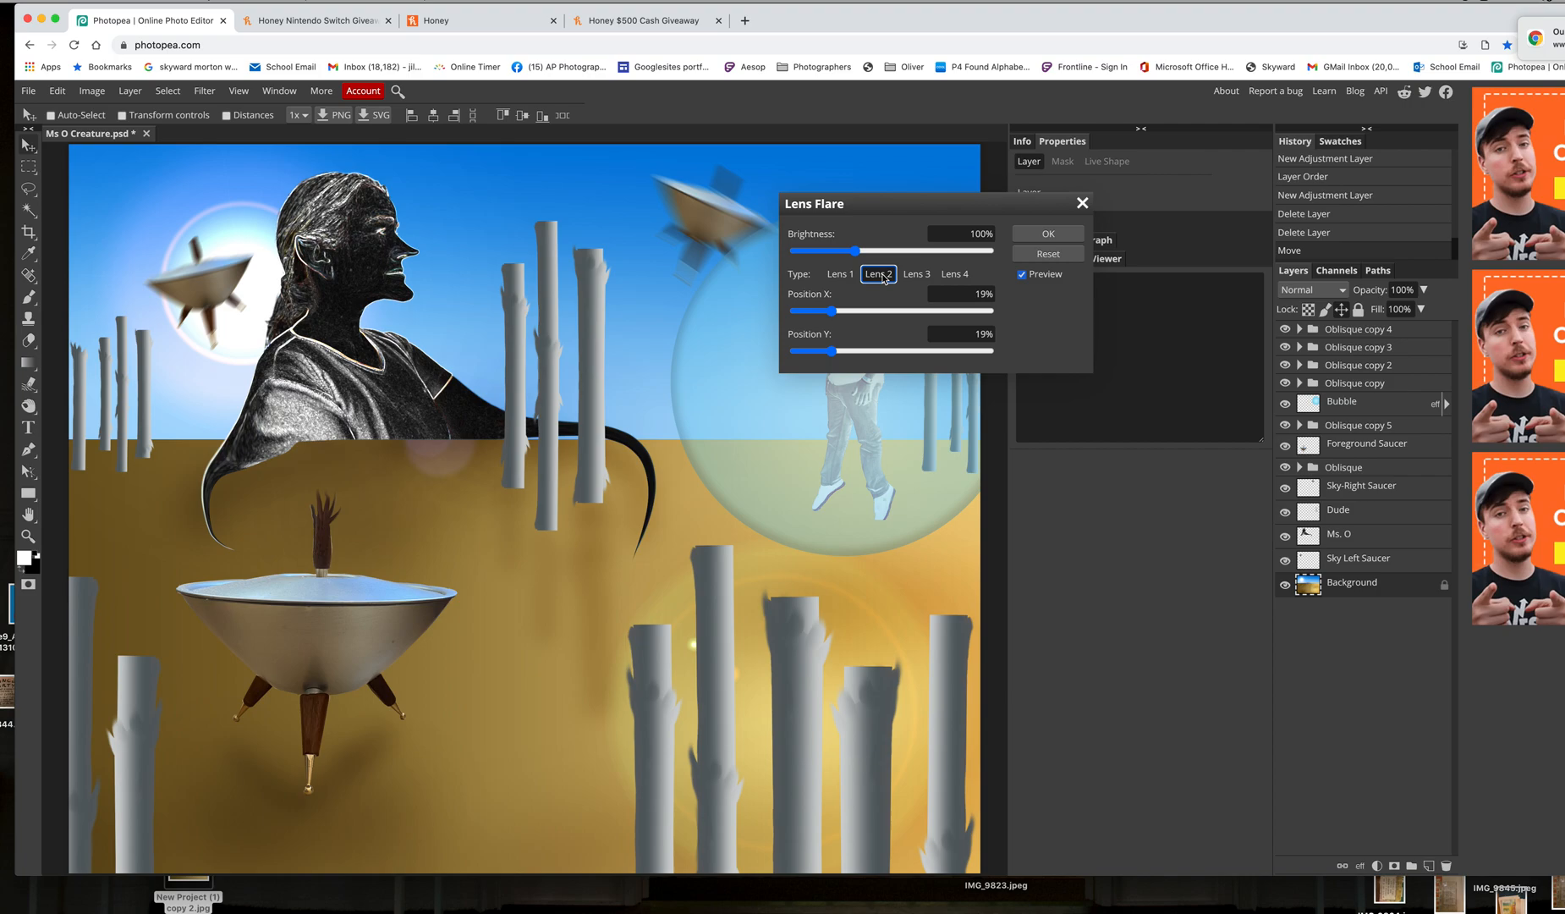
pyautogui.click(915, 275)
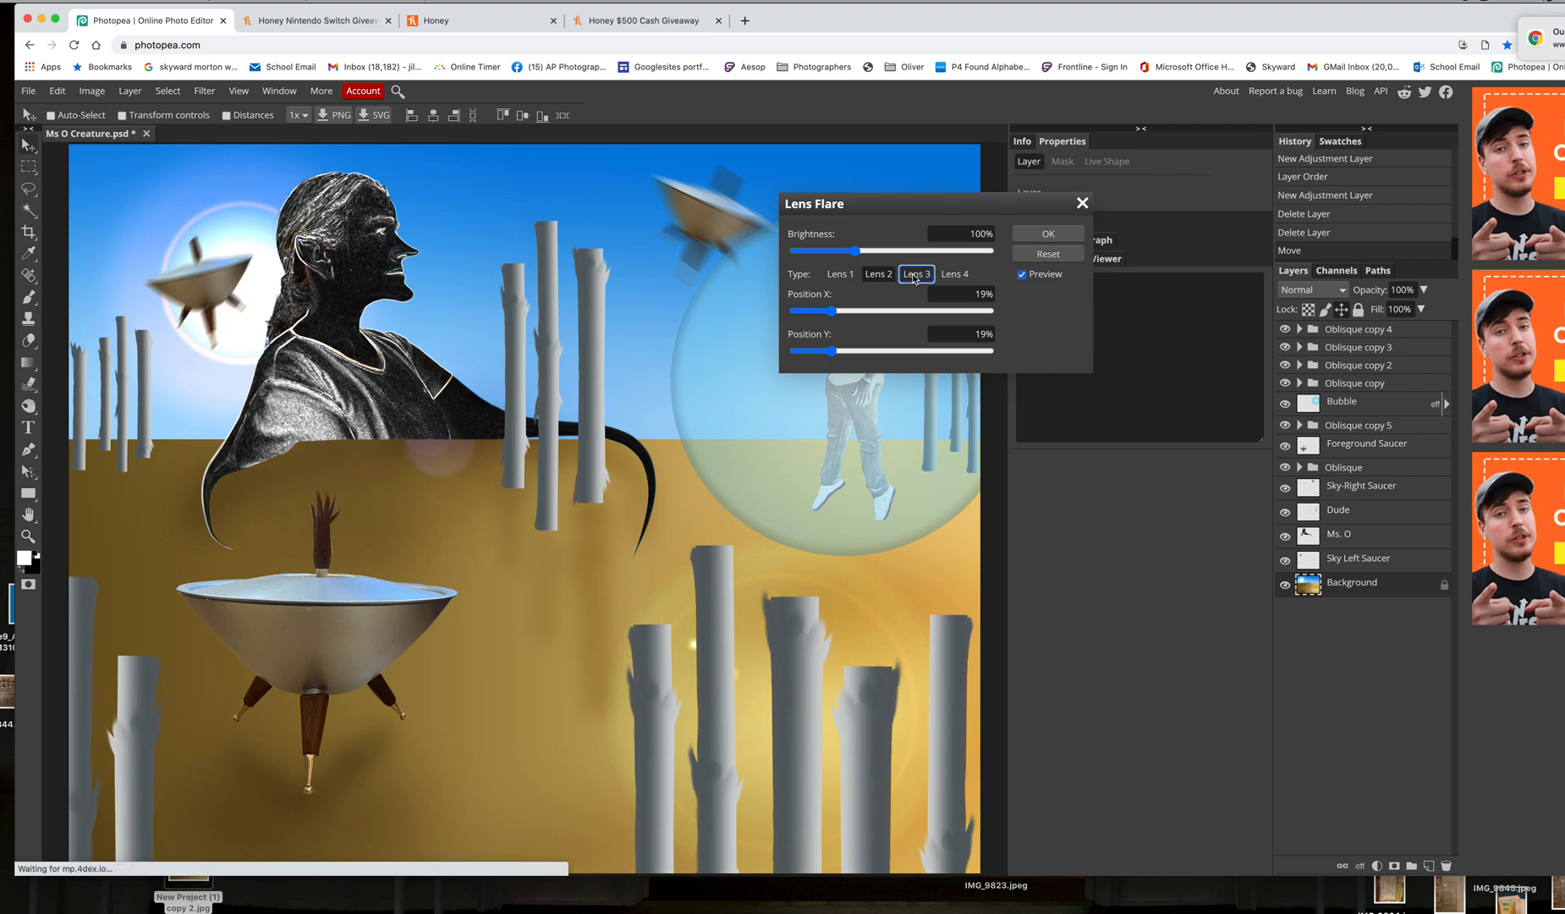
pyautogui.click(957, 275)
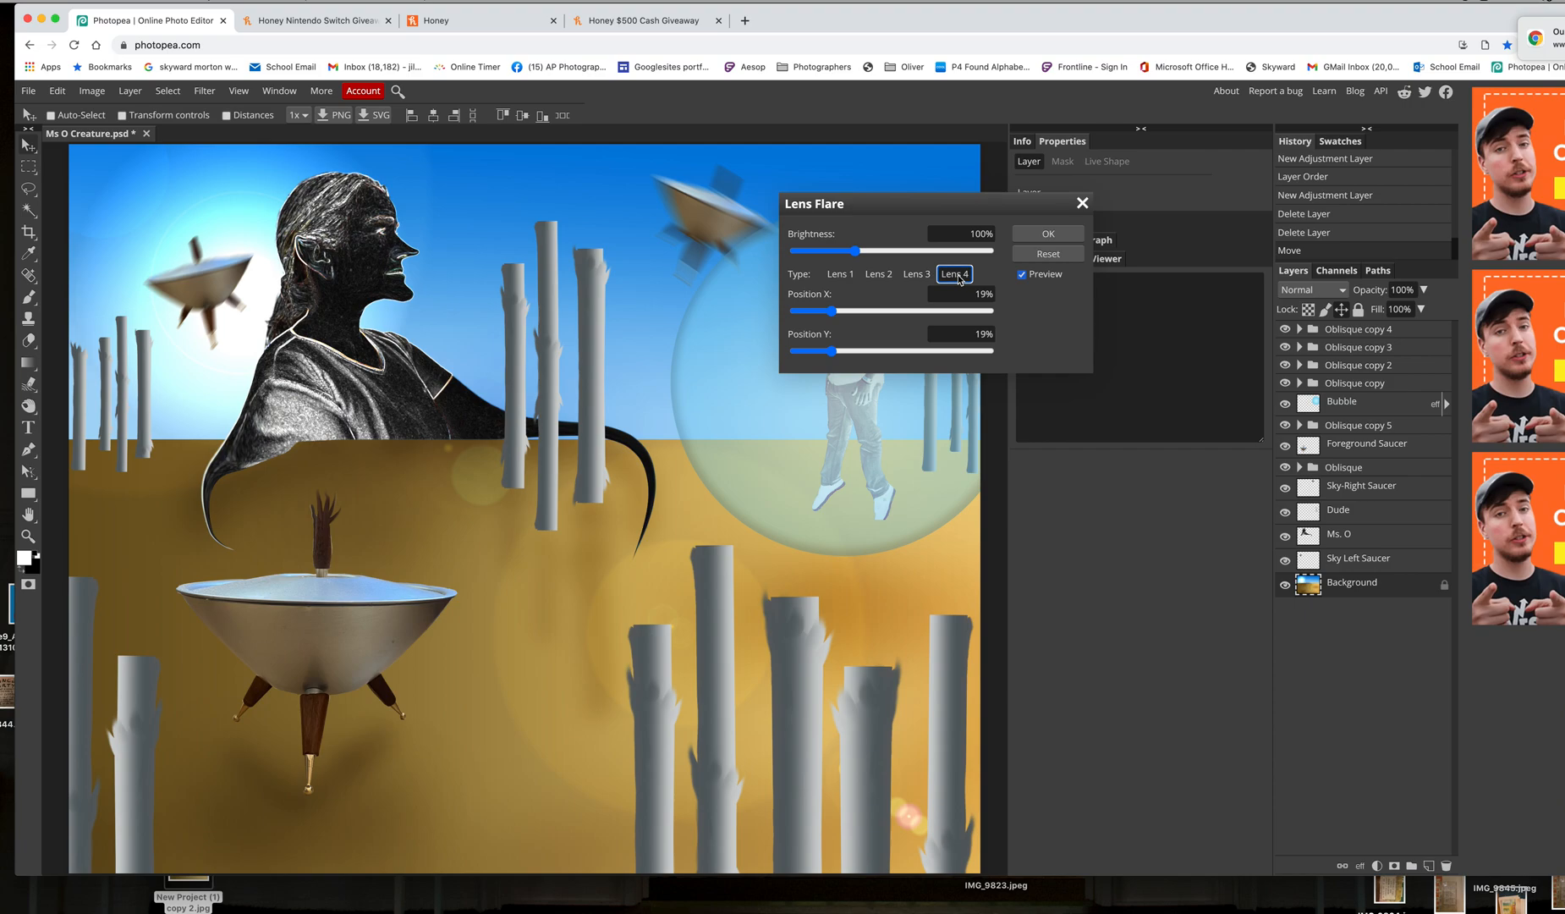
pyautogui.click(919, 275)
pyautogui.moveTo(929, 205); pyautogui.dragTo(1190, 171)
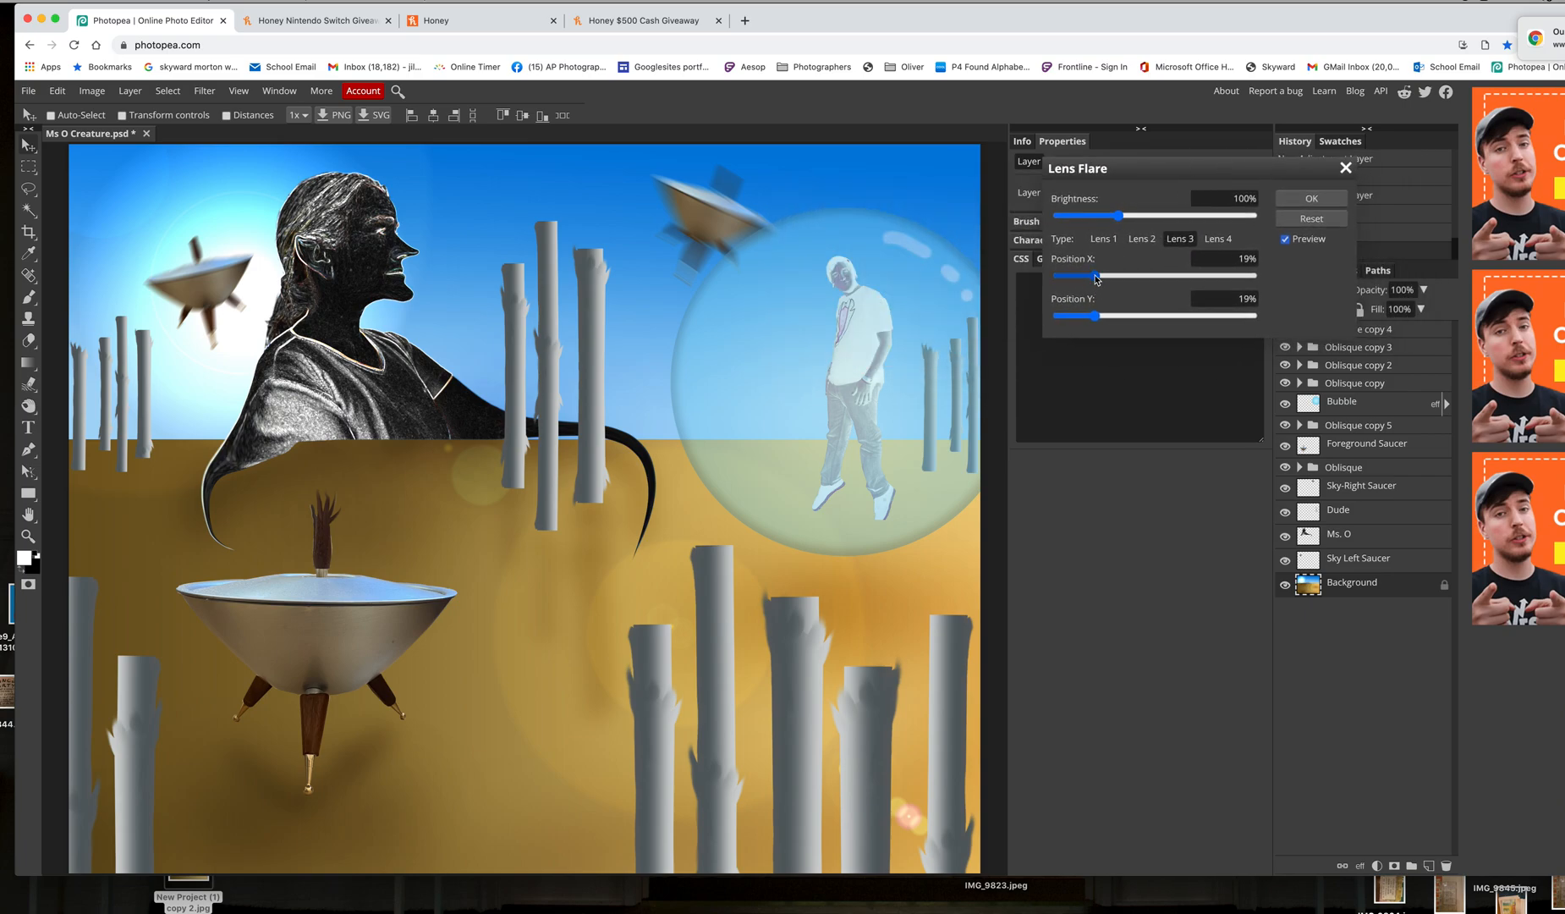
# - Position the lens flare at X 88% and Y 18% and apply it to the background
pyautogui.moveTo(1099, 280); pyautogui.dragTo(1232, 273)
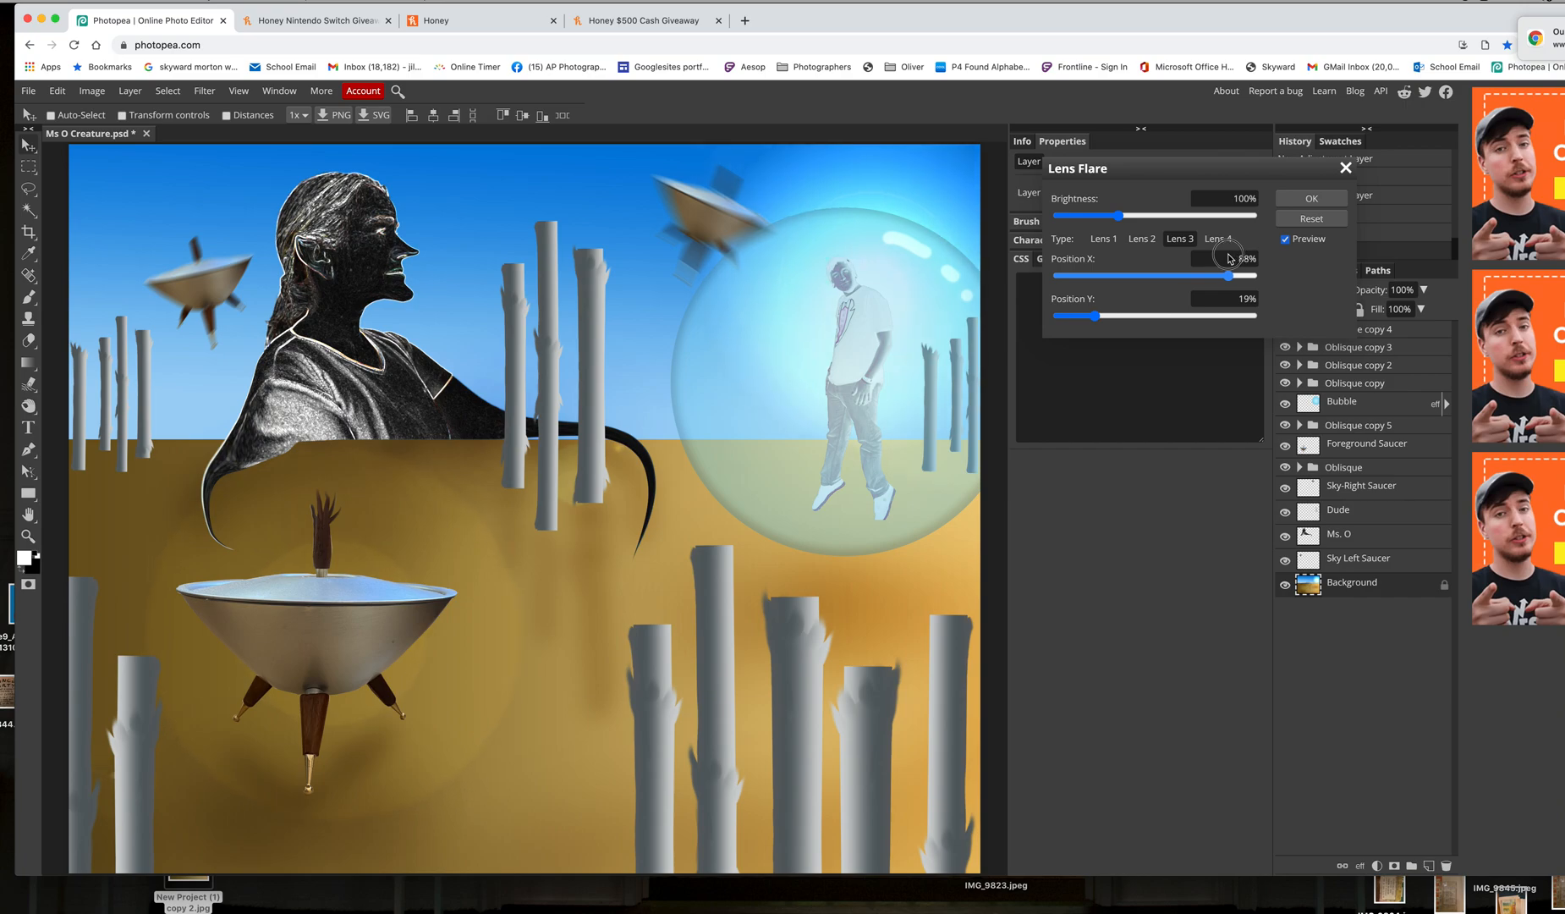
pyautogui.moveTo(1229, 258); pyautogui.dragTo(1229, 254)
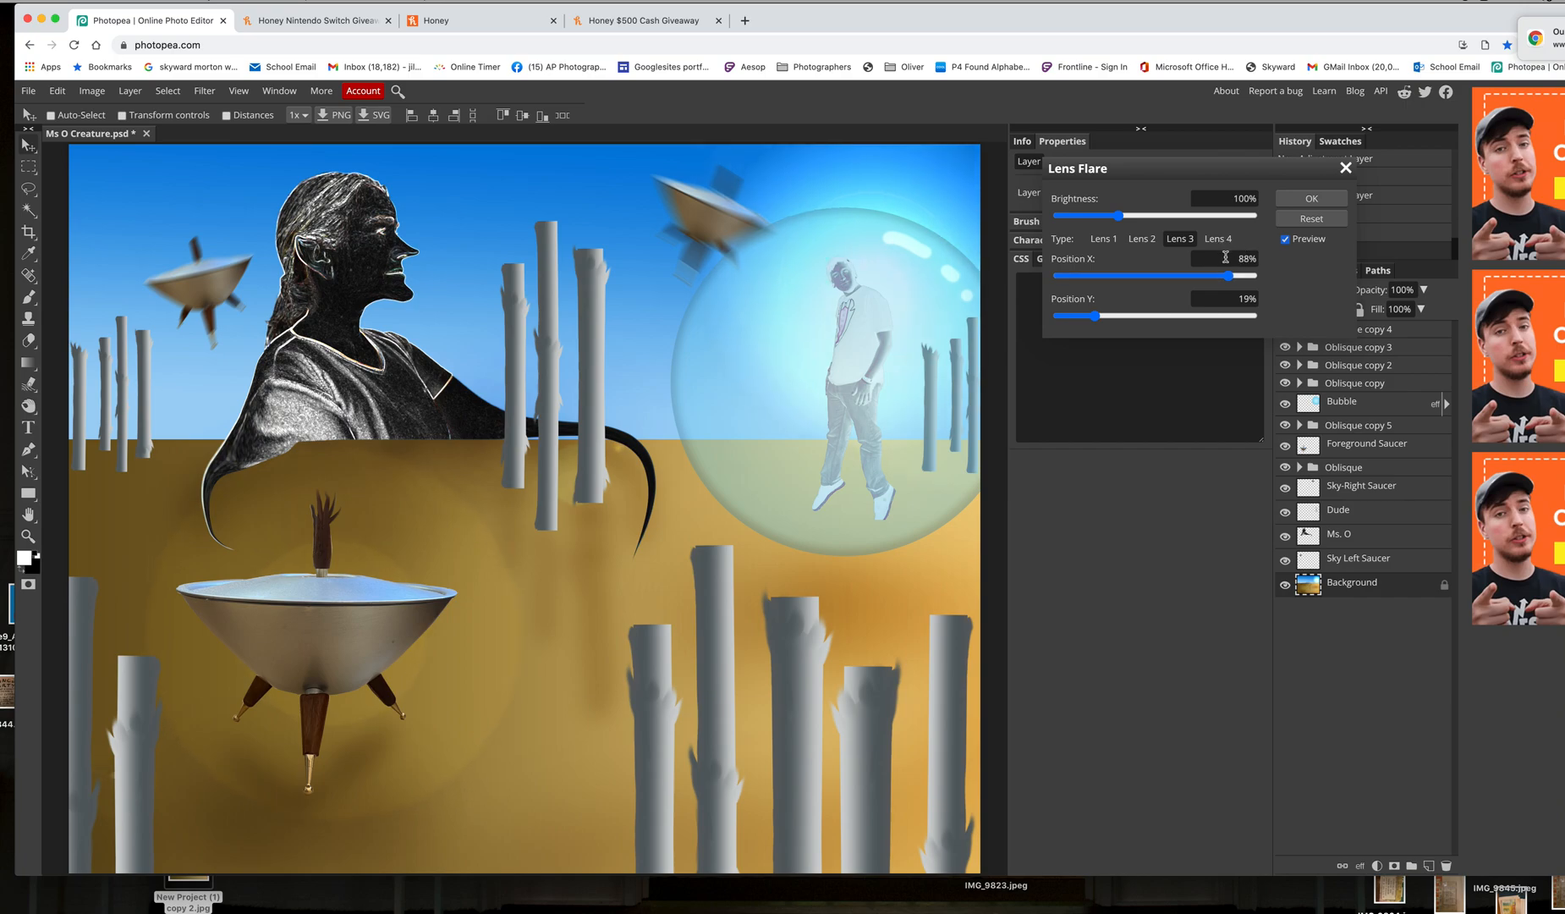
pyautogui.moveTo(1098, 316); pyautogui.dragTo(1245, 310)
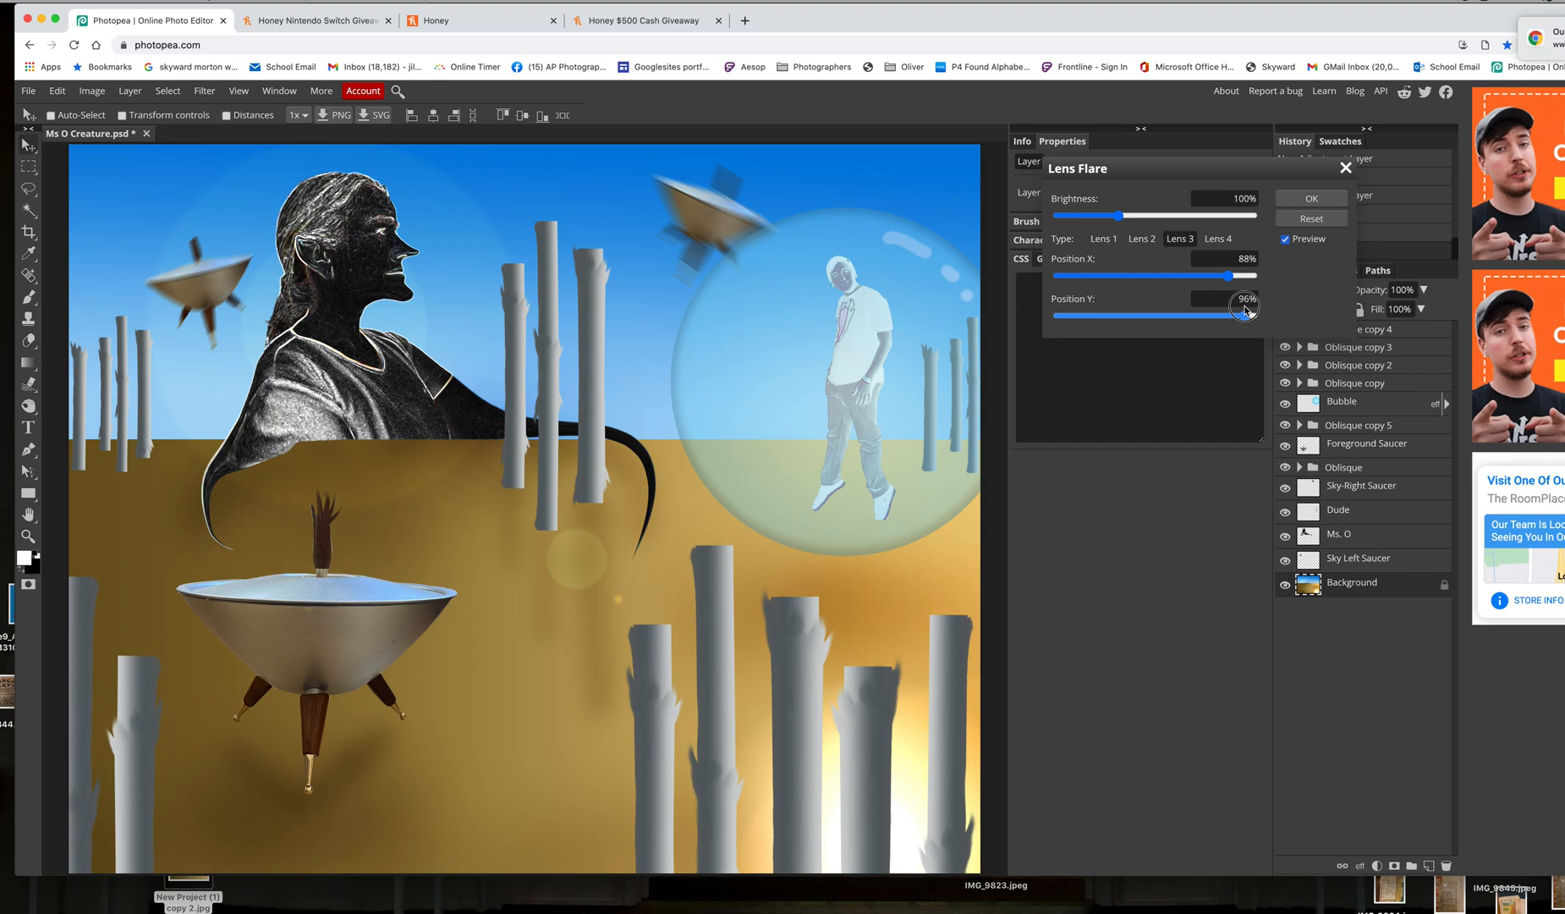
pyautogui.moveTo(1246, 310); pyautogui.dragTo(1194, 296)
pyautogui.click(1056, 315)
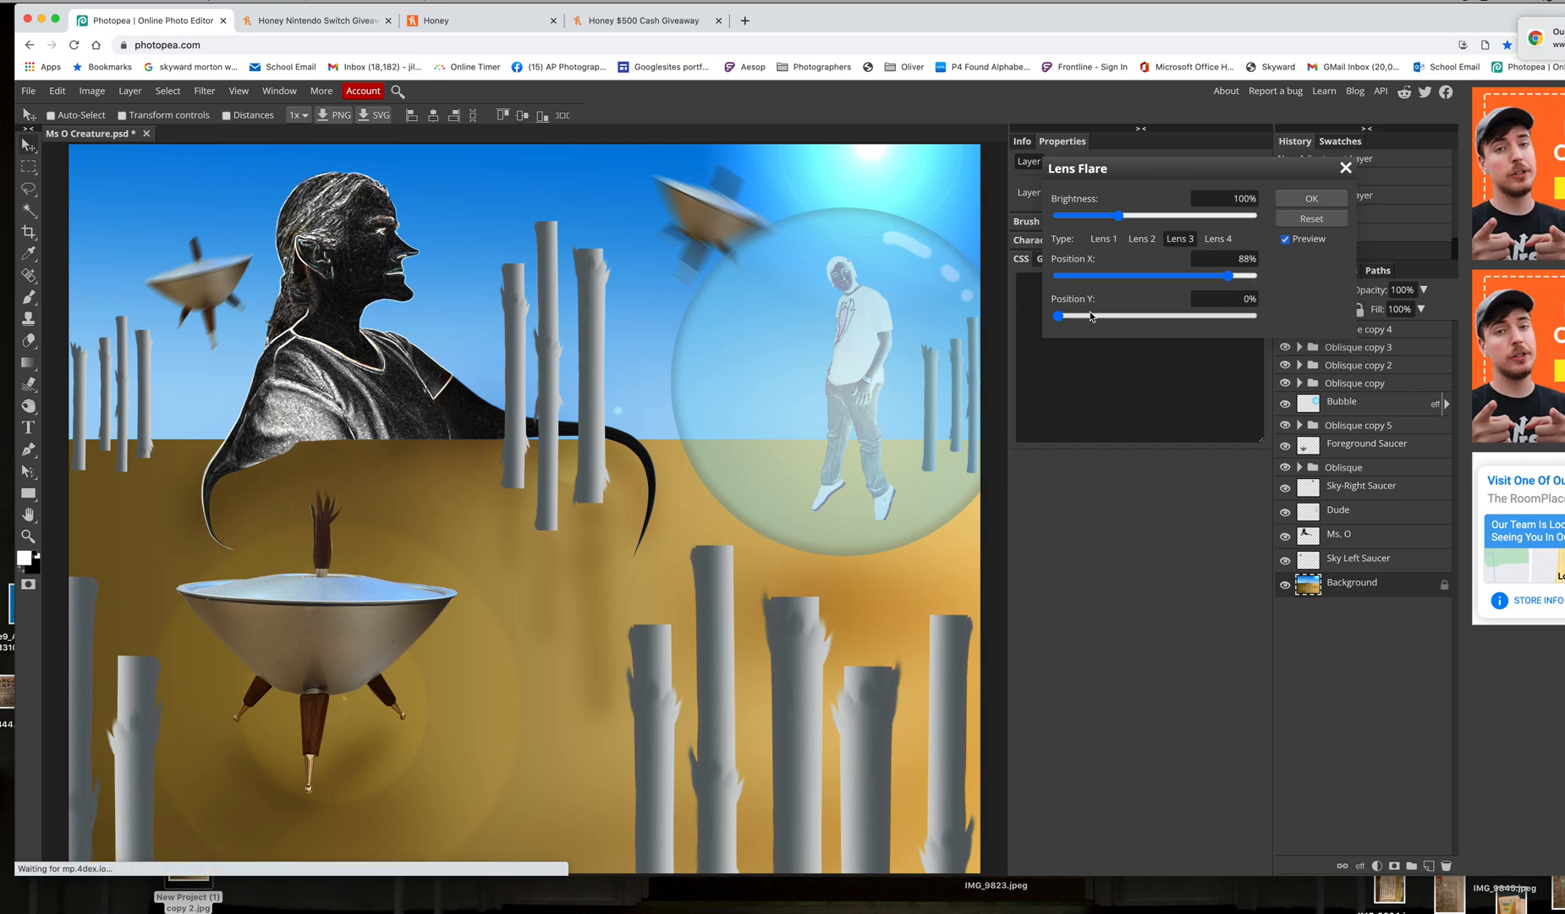
pyautogui.moveTo(1072, 318); pyautogui.dragTo(1094, 316)
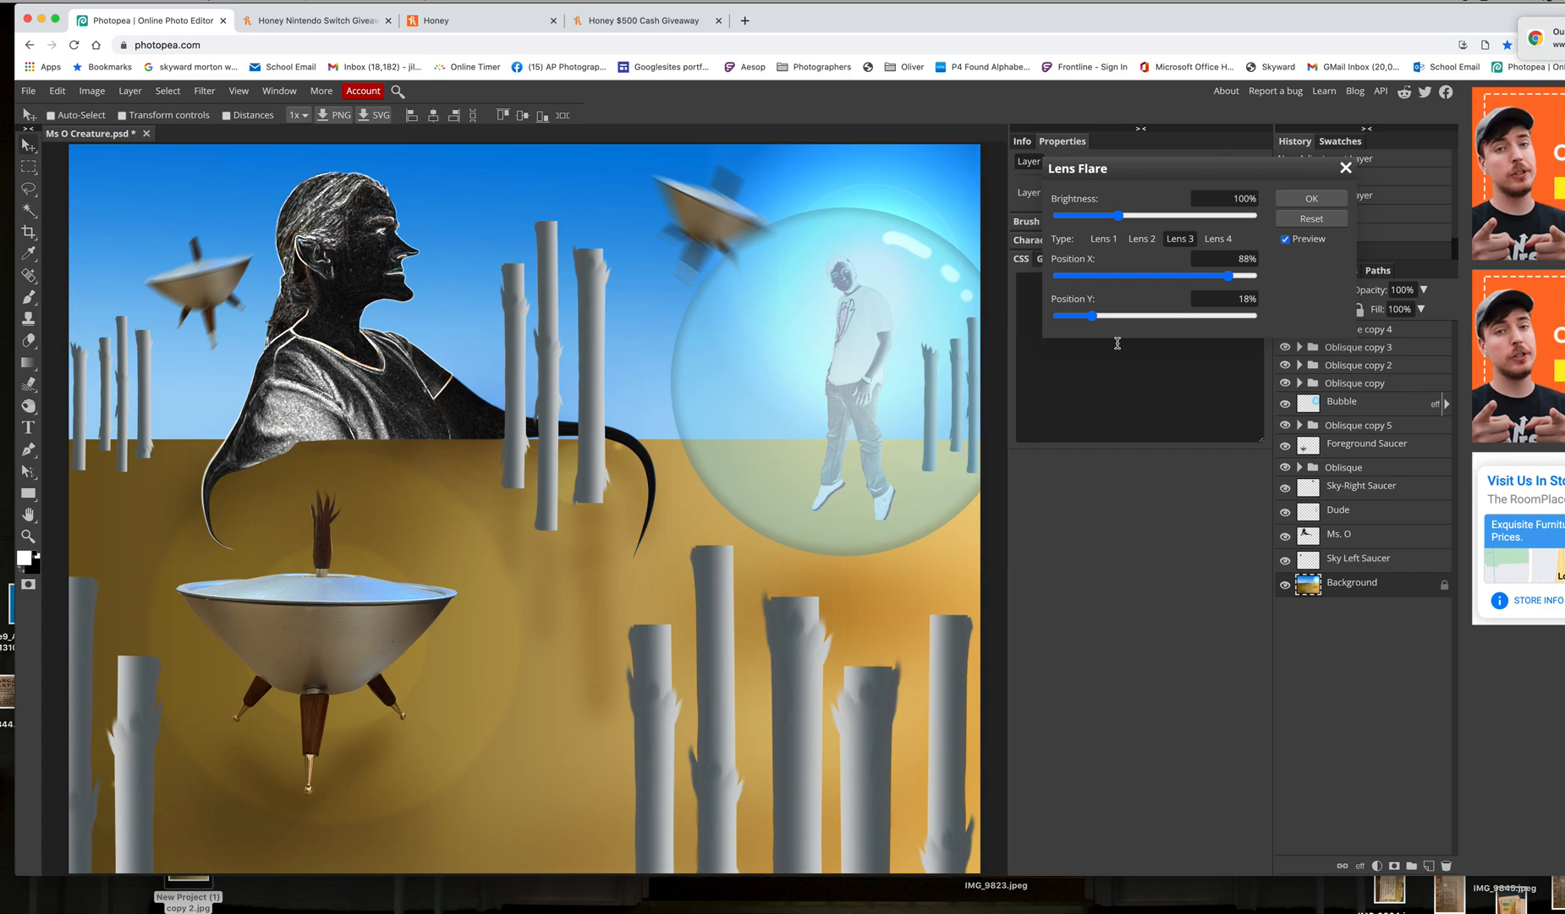
pyautogui.click(1321, 200)
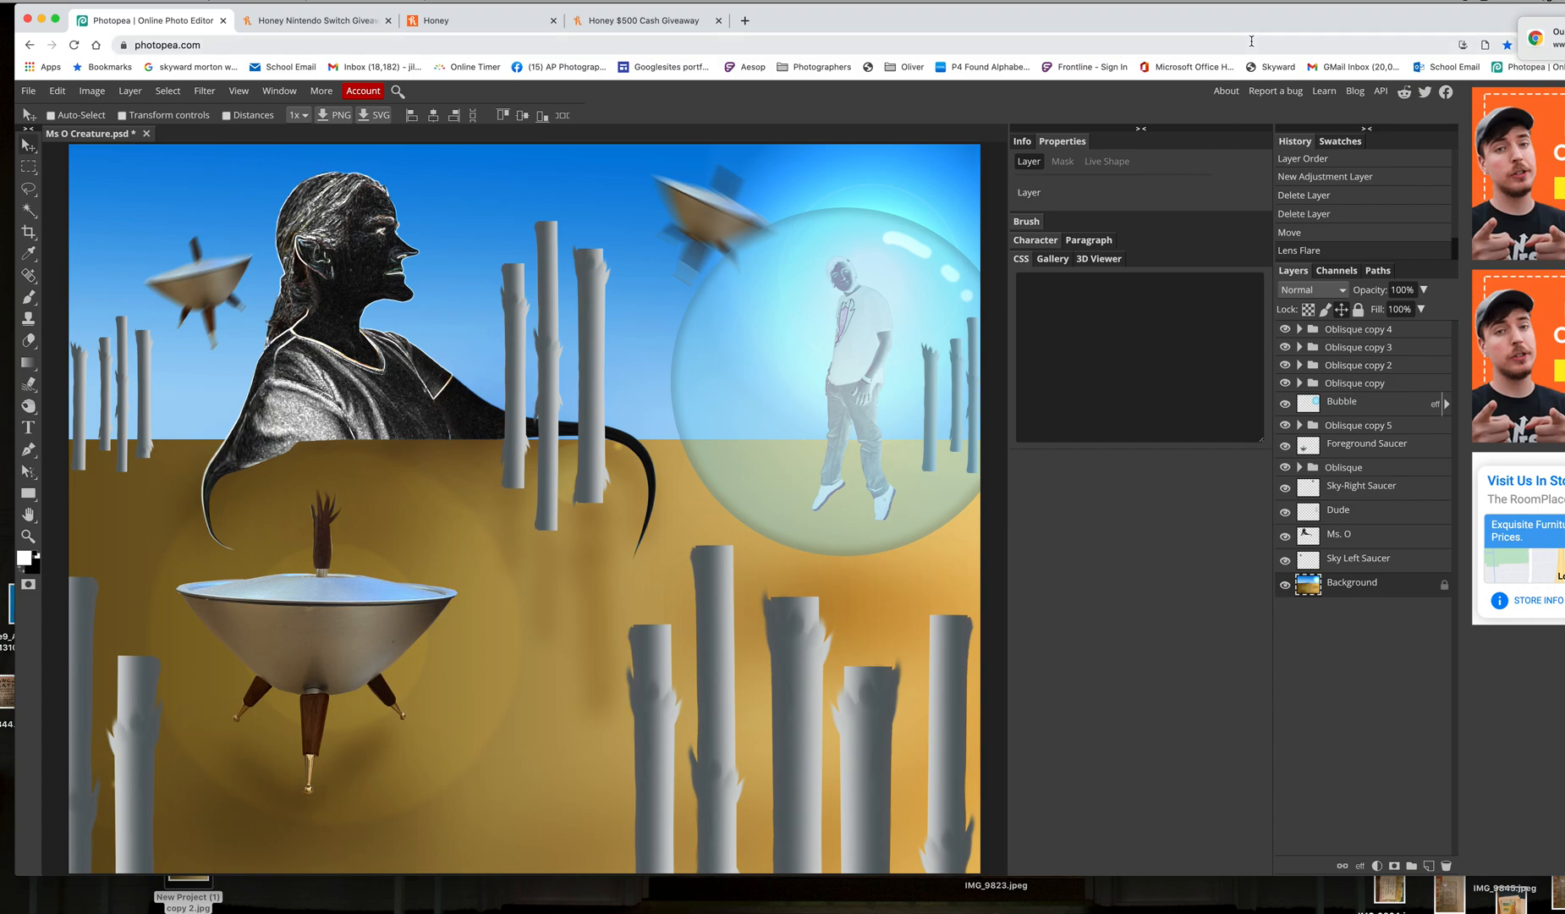
# - Add a Hue/Saturation adjustment layer directly above the Background layer
pyautogui.moveTo(1264, 22); pyautogui.dragTo(1253, 22)
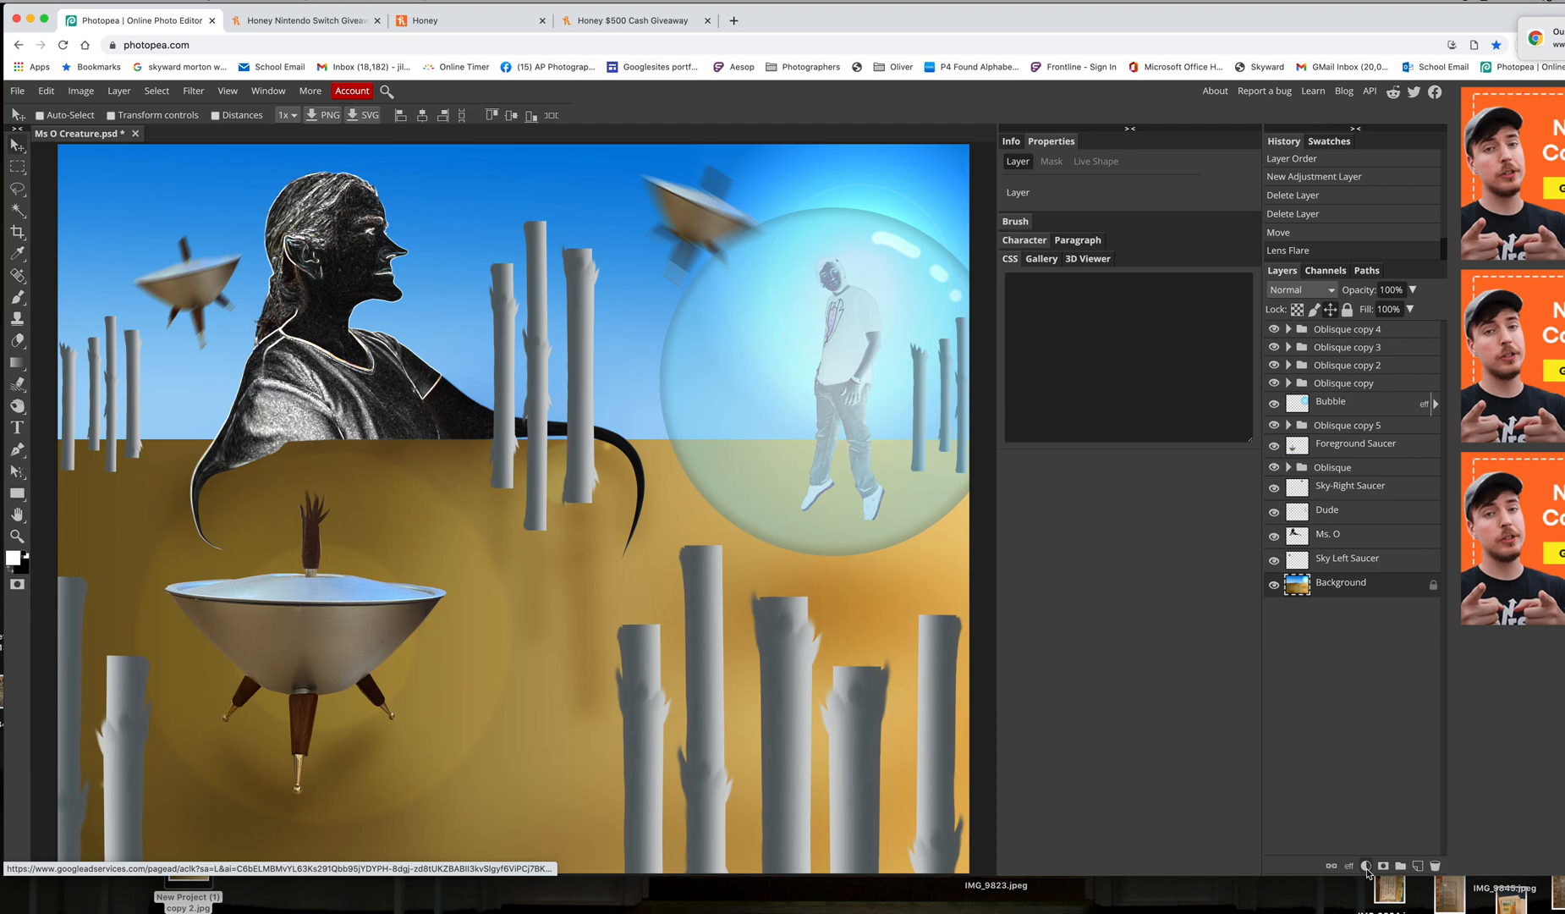
pyautogui.click(1367, 866)
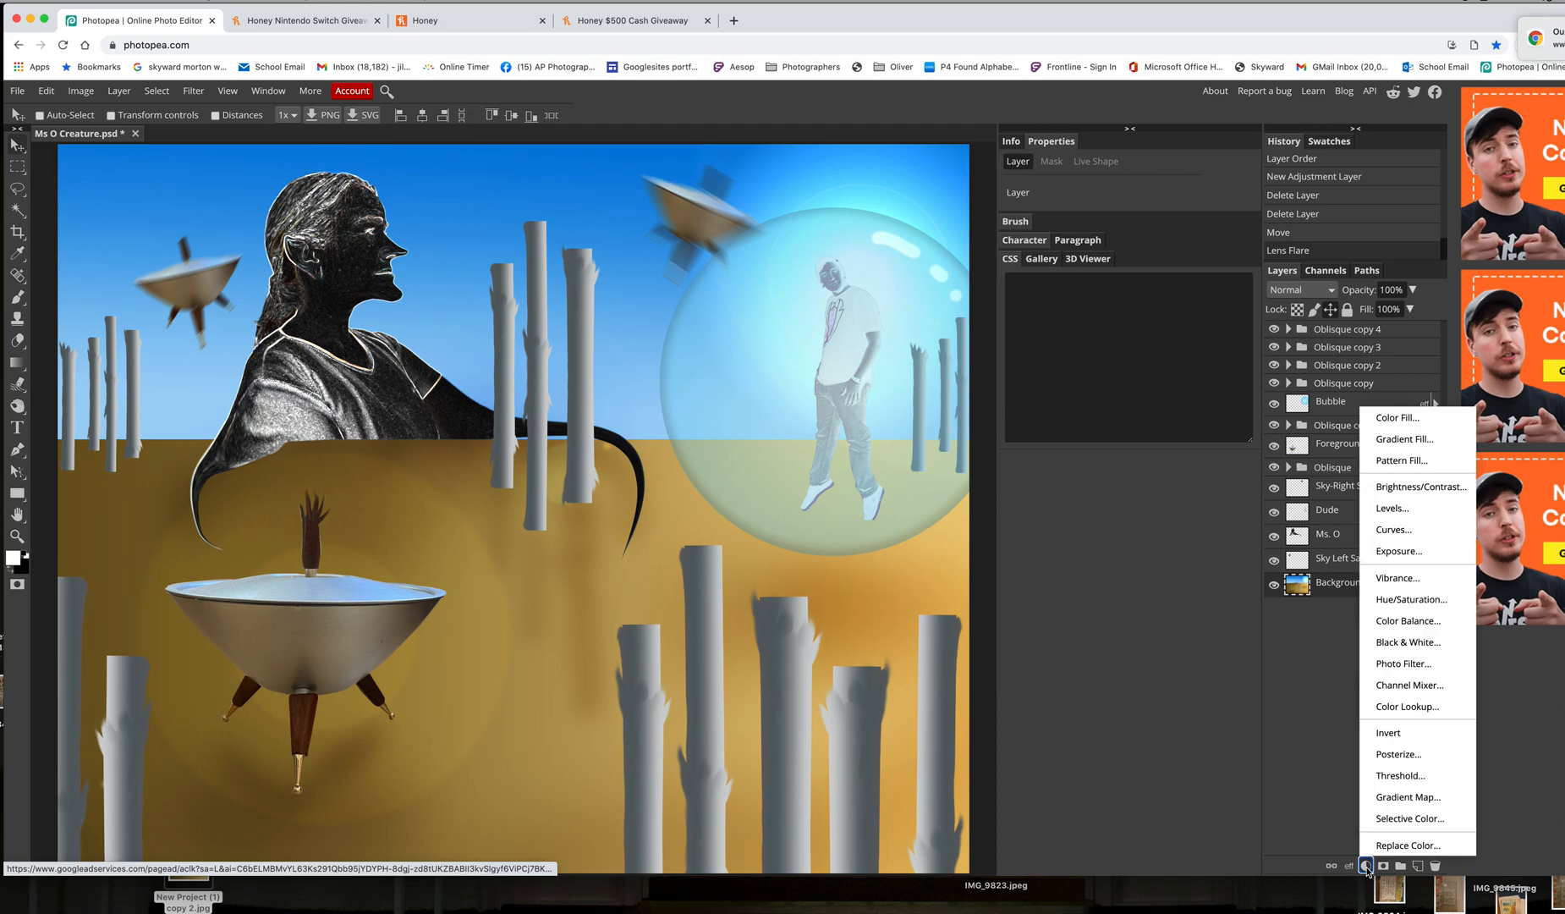
pyautogui.click(1393, 603)
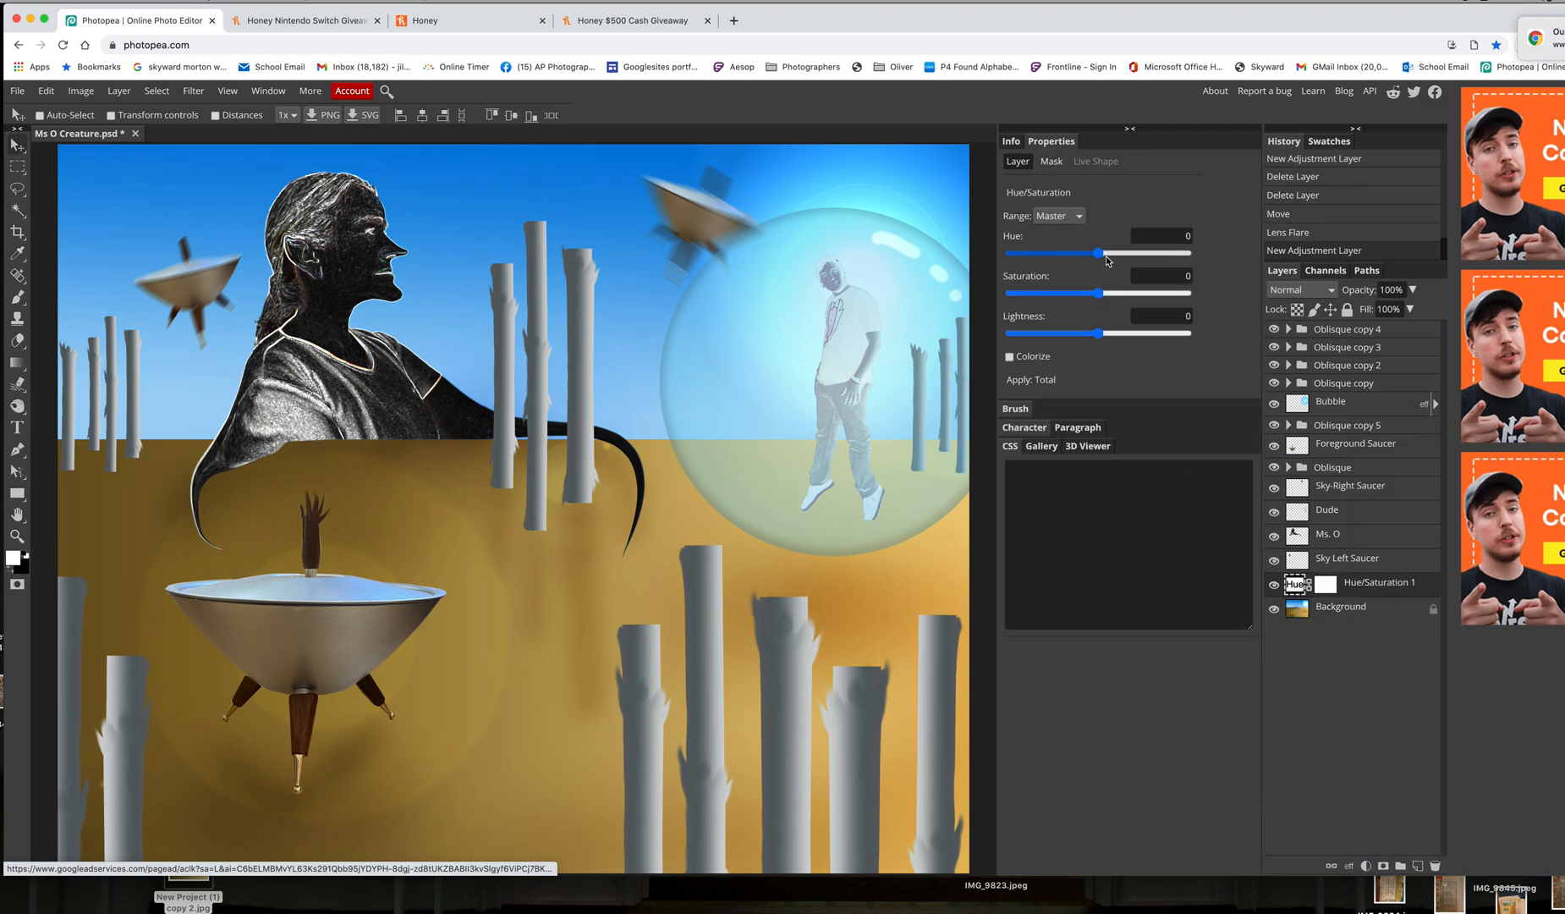
# - Try several hue shifts on the Hue/Saturation adjustment and set the hue back to 0
pyautogui.moveTo(1102, 254); pyautogui.dragTo(1164, 258)
pyautogui.moveTo(1181, 257); pyautogui.dragTo(1095, 258)
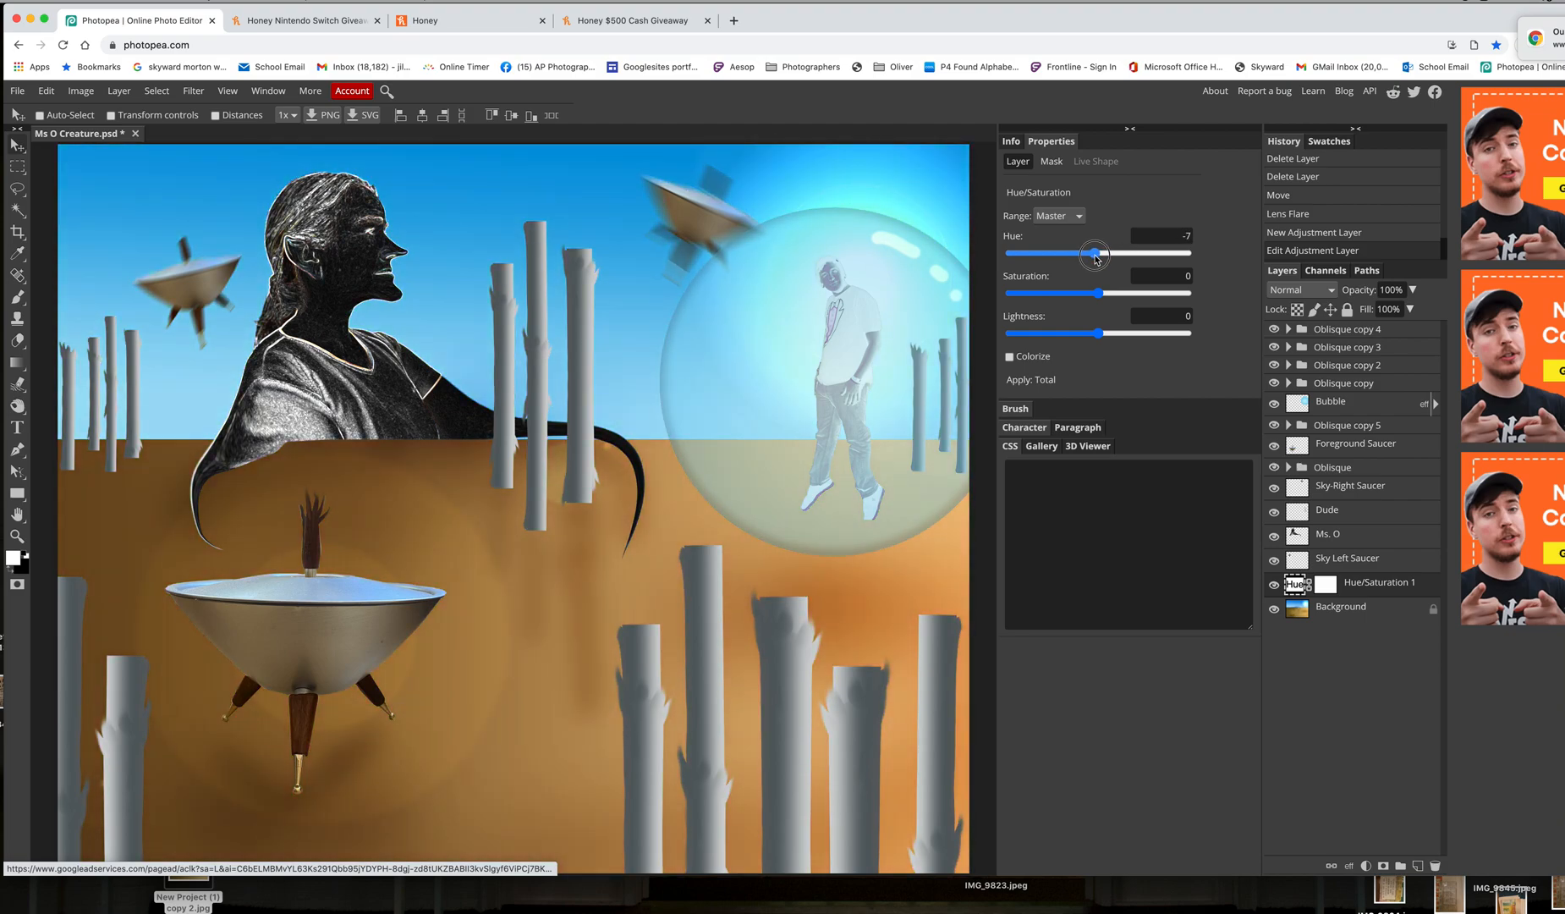
pyautogui.moveTo(1097, 259); pyautogui.dragTo(1097, 258)
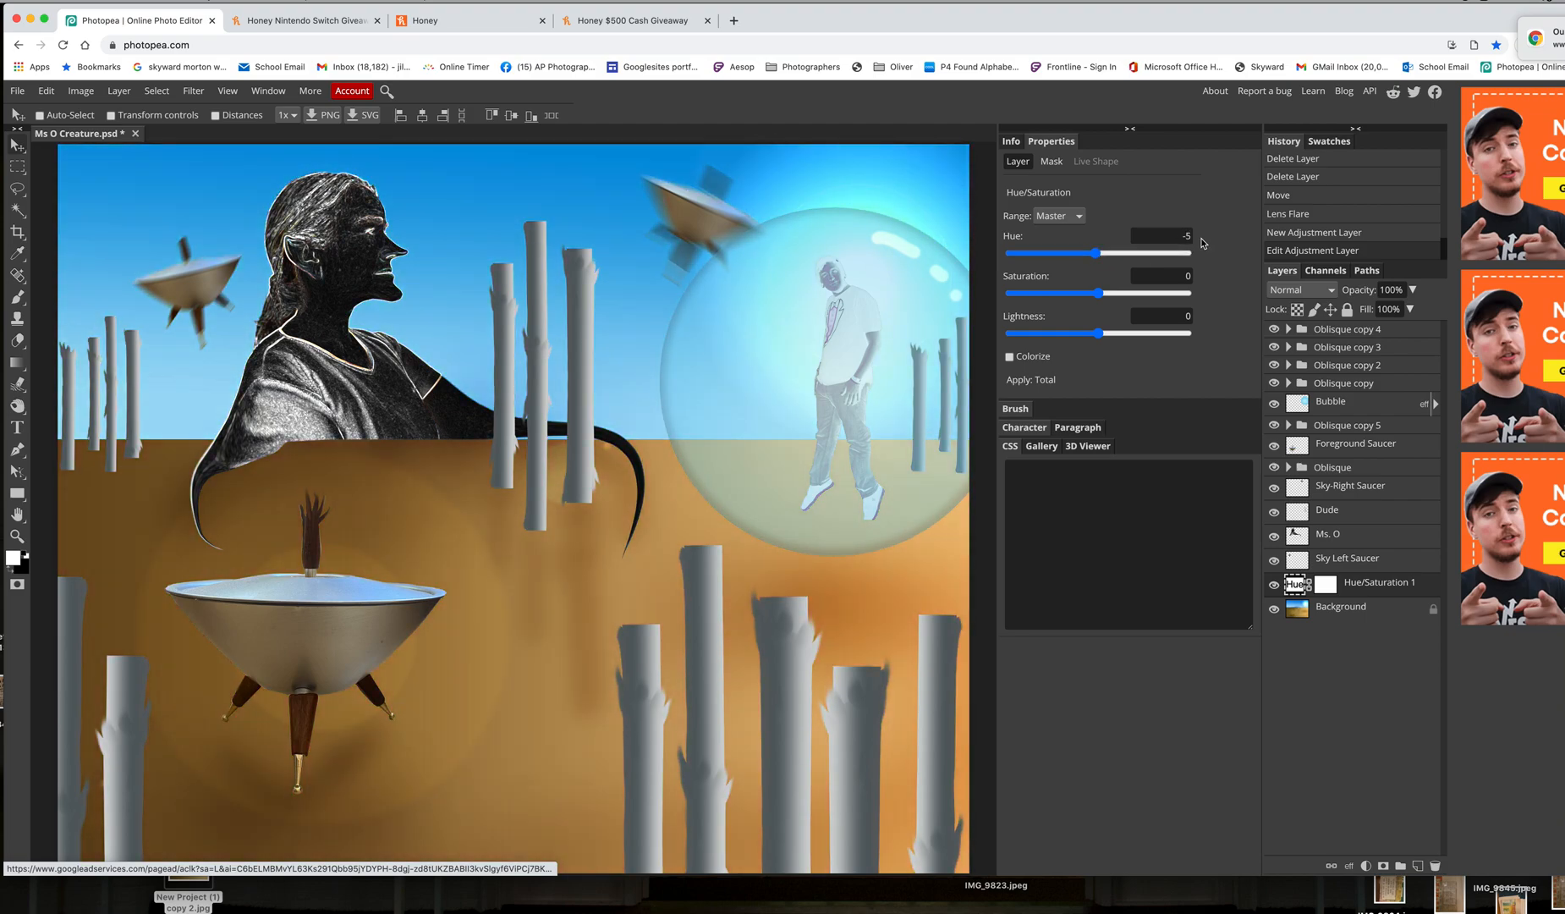
pyautogui.click(1180, 235)
pyautogui.write('0')
# - Mute the background colours by setting the Hue/Saturation adjustment's saturation to -55
pyautogui.moveTo(1099, 293)
pyautogui.mouseDown()
pyautogui.moveTo(1201, 296)
pyautogui.moveTo(1083, 307)
pyautogui.mouseUp()
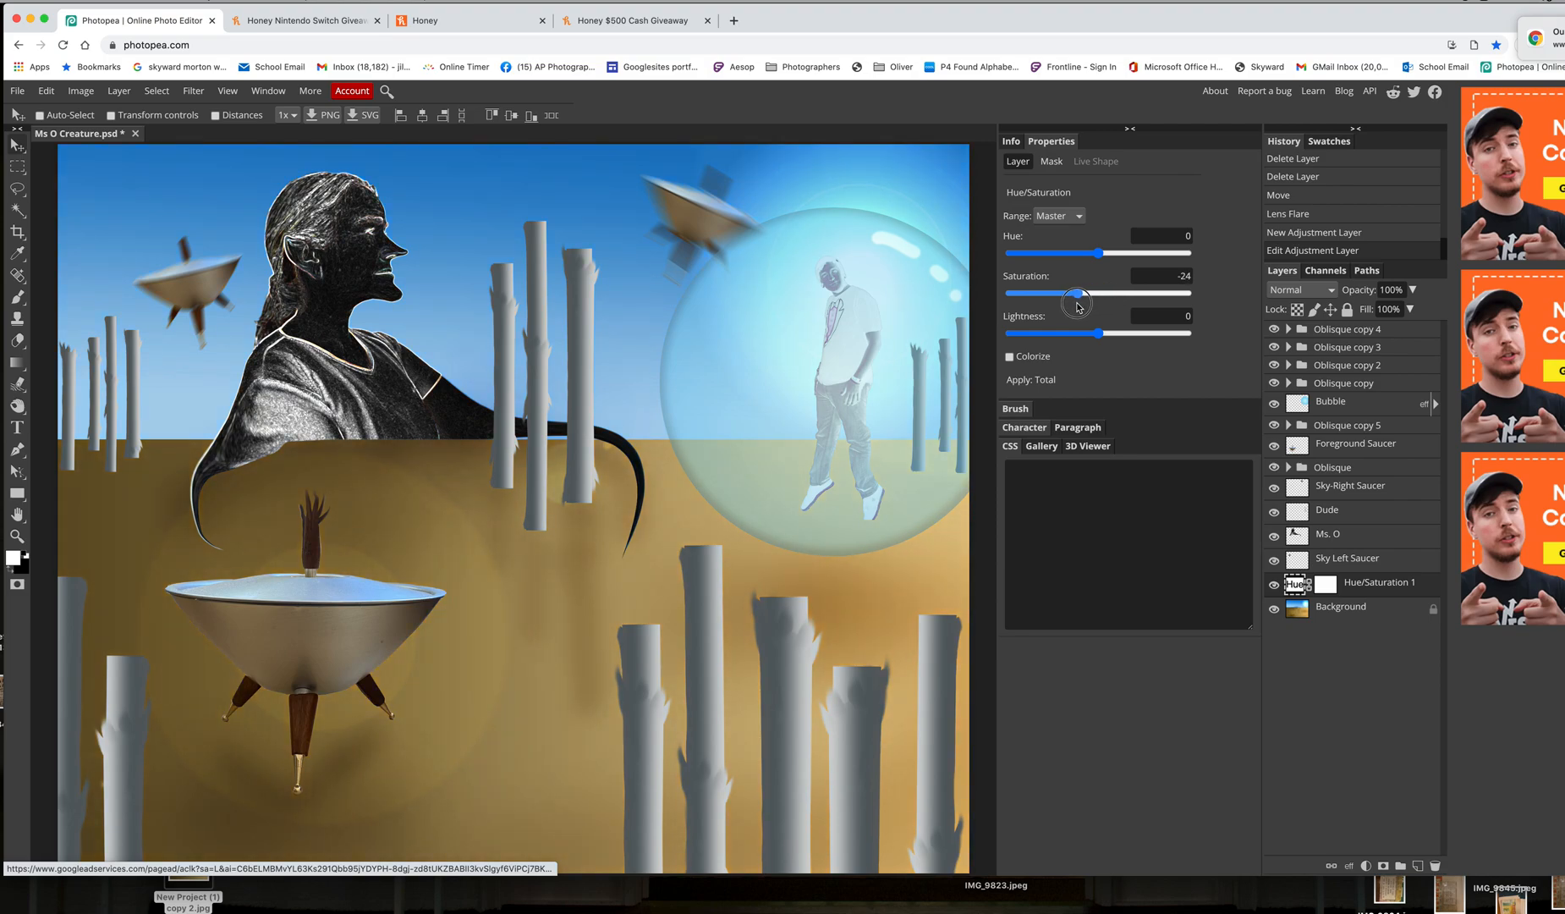
pyautogui.moveTo(1059, 306); pyautogui.dragTo(991, 309)
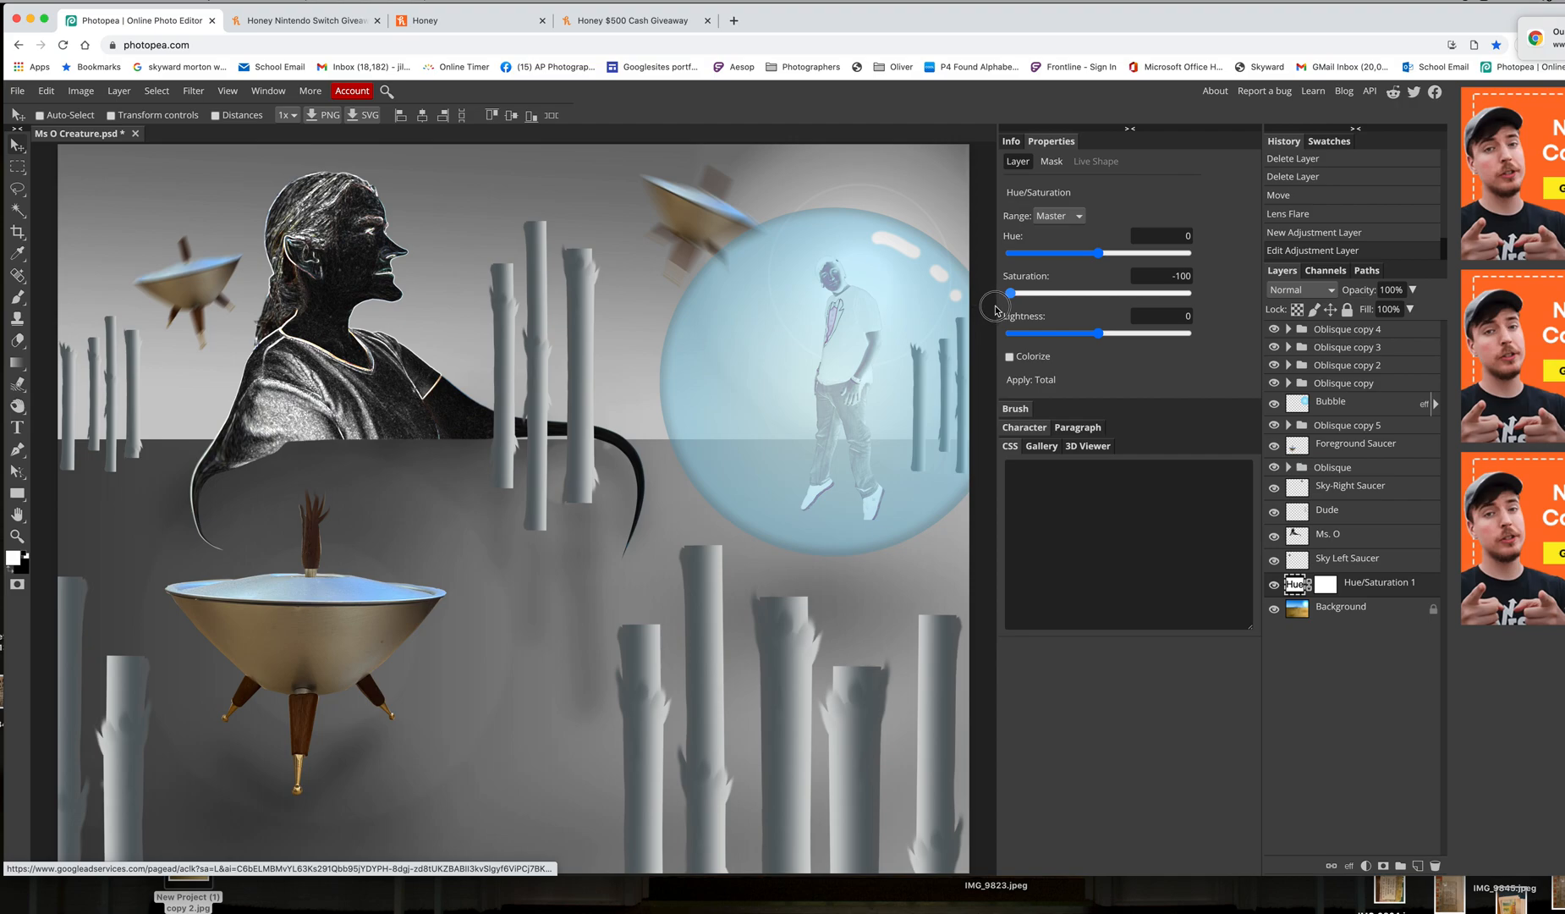
pyautogui.moveTo(1010, 294); pyautogui.dragTo(1051, 303)
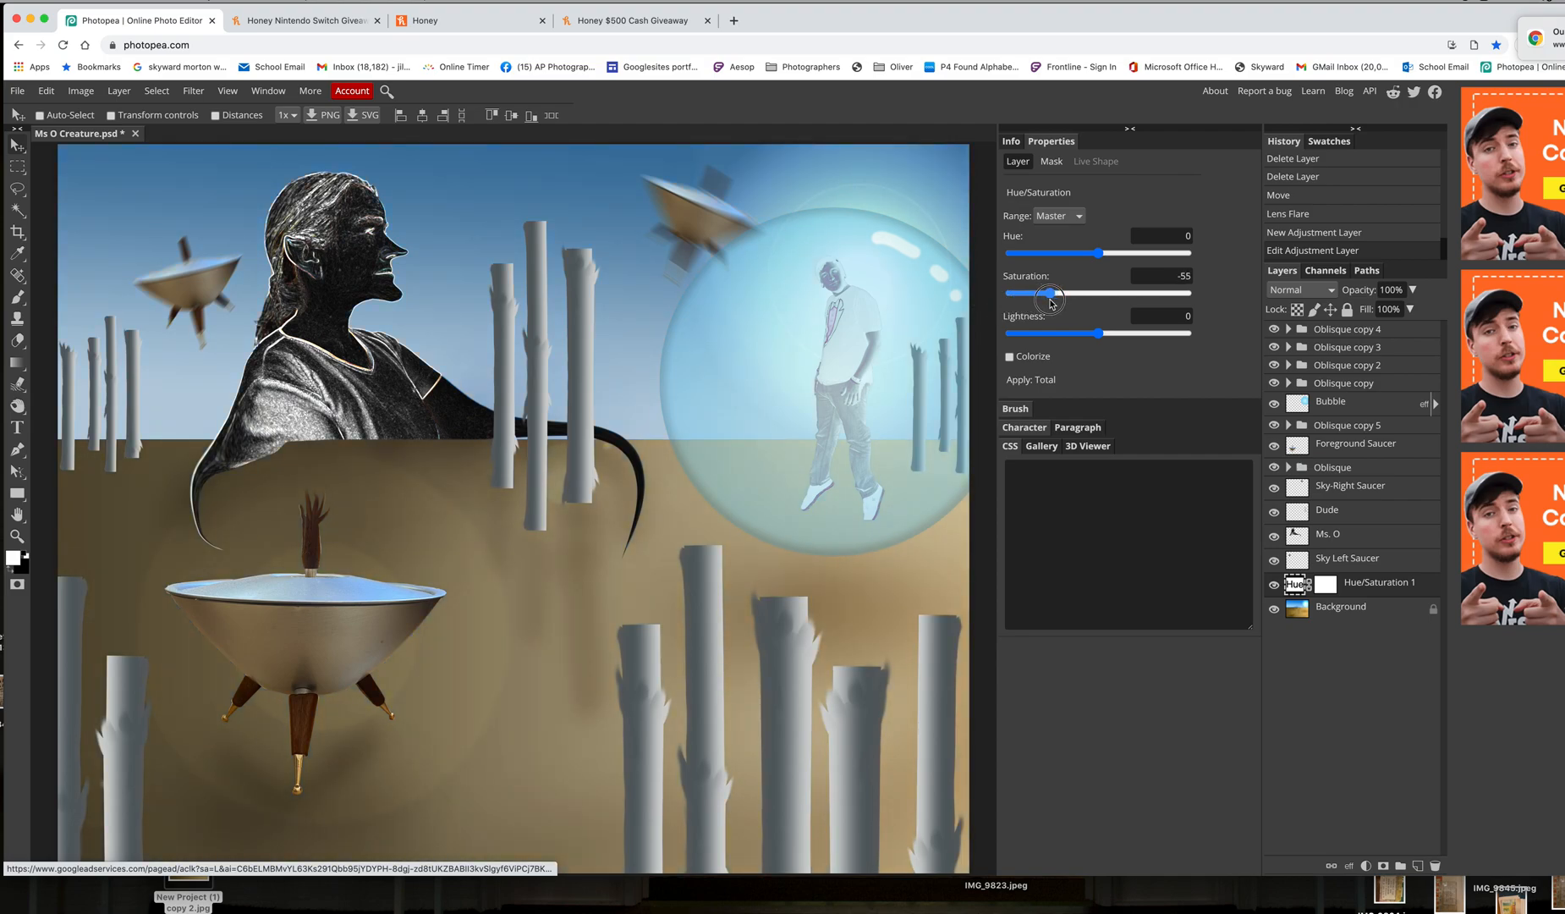
# - Add a Photo Filter adjustment layer above the Hue/Saturation layer, accepting its orange filter colour
pyautogui.click(1366, 866)
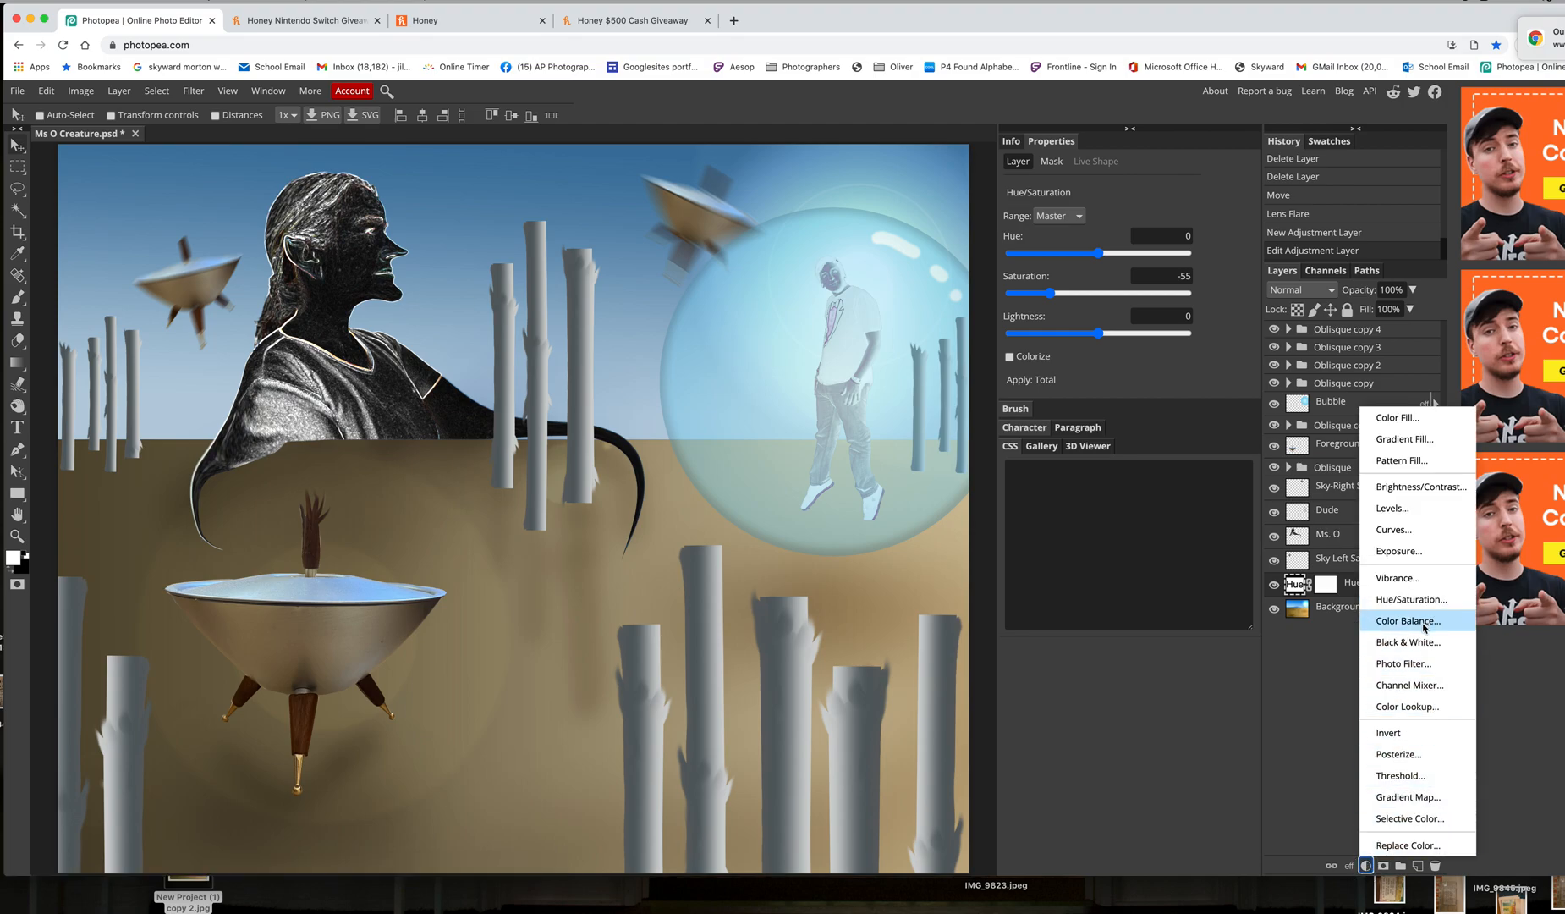
pyautogui.click(1402, 664)
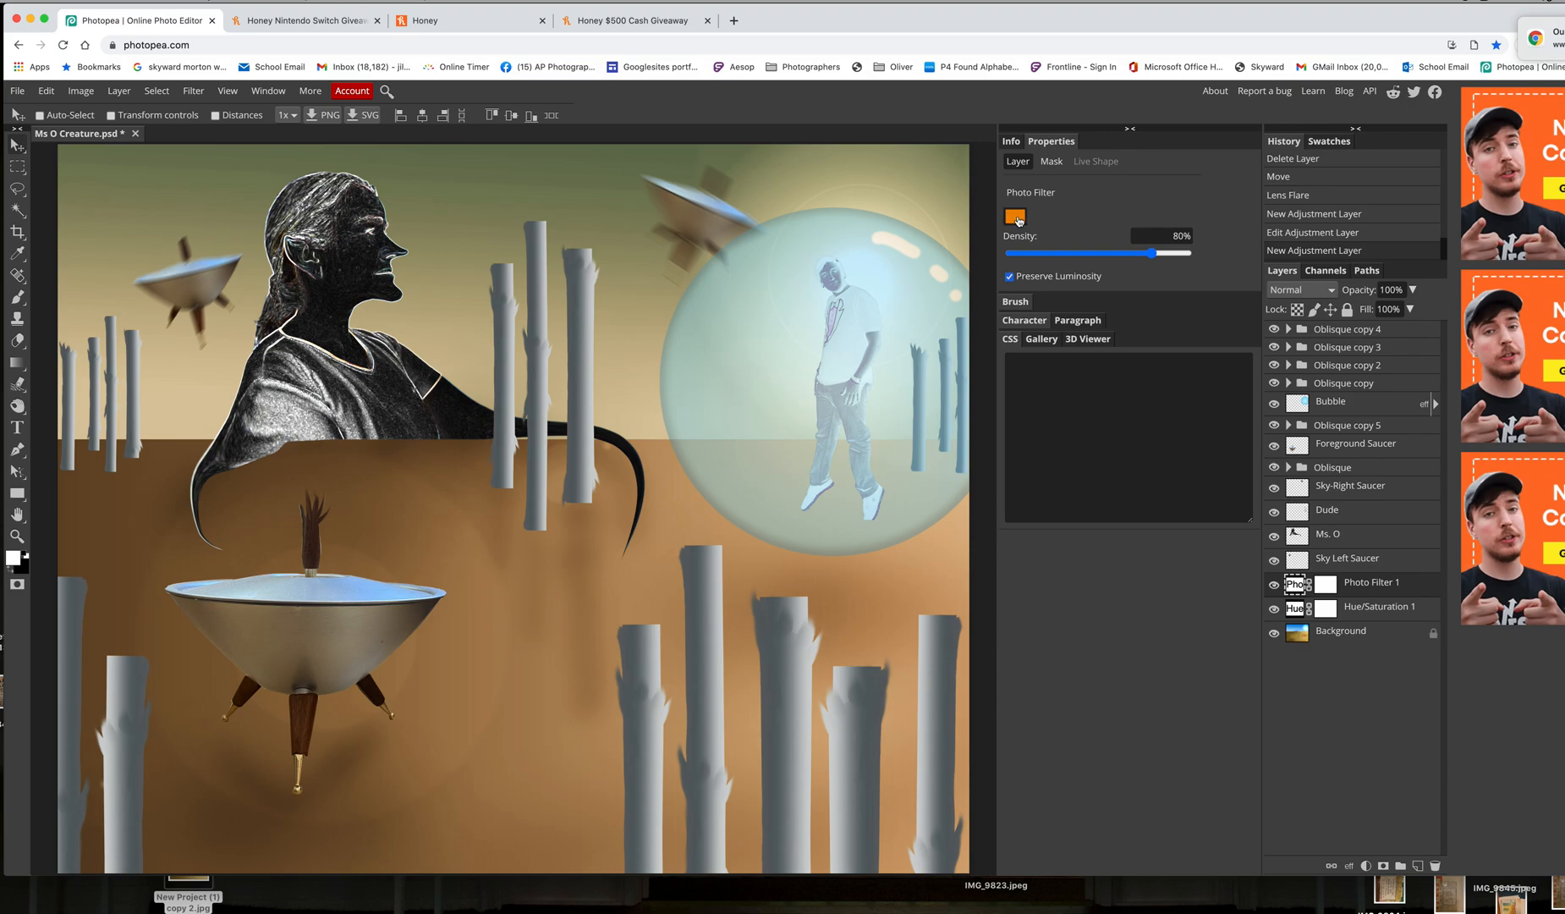
pyautogui.click(1017, 218)
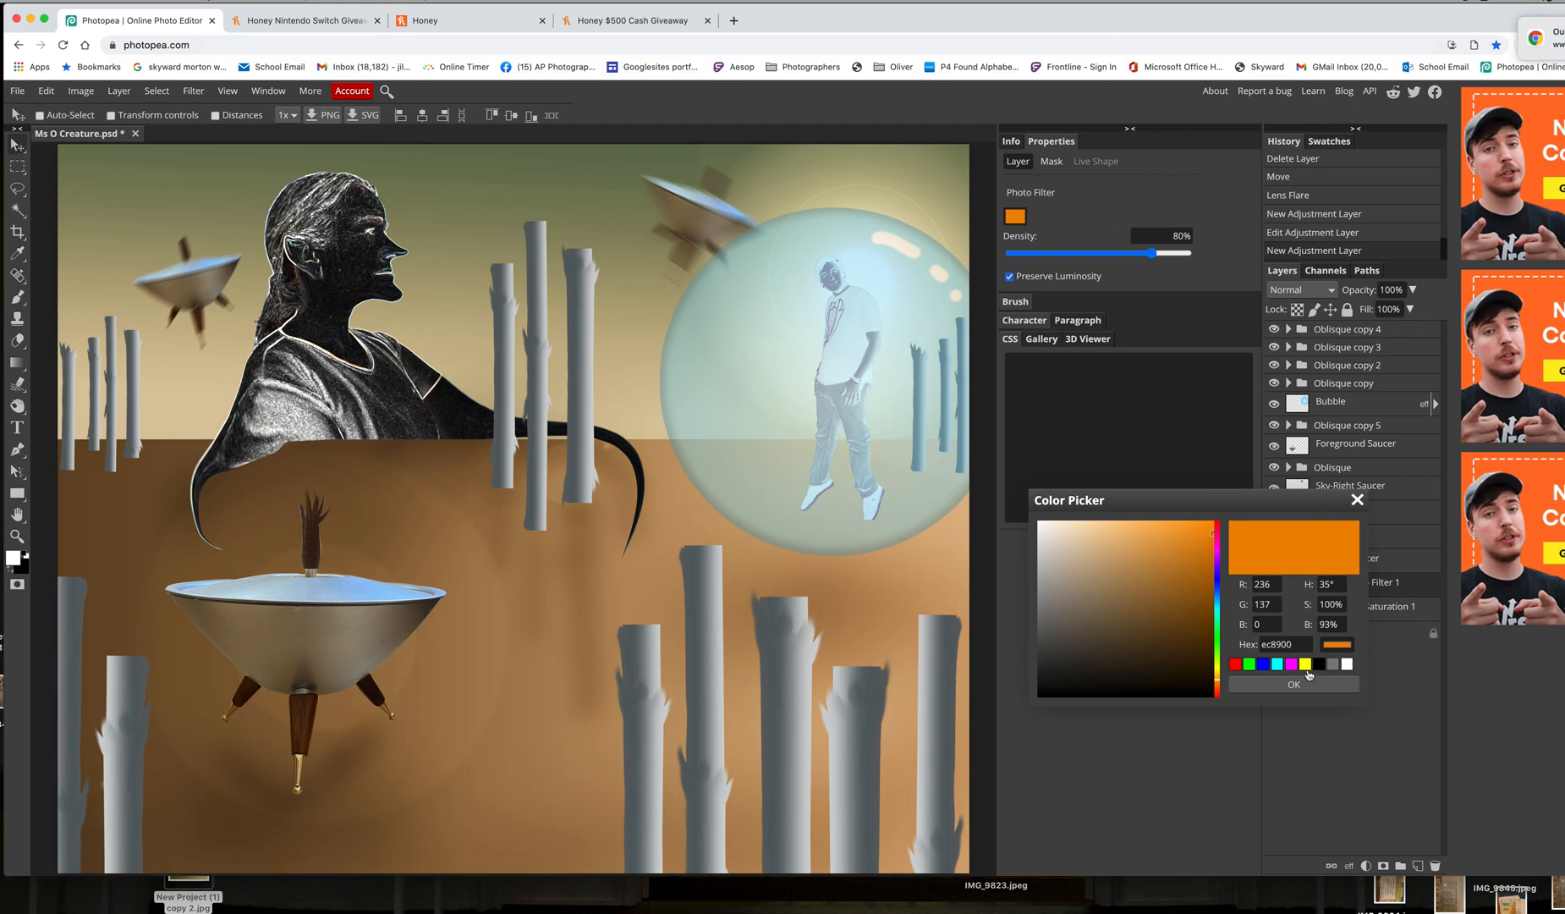
pyautogui.click(1308, 685)
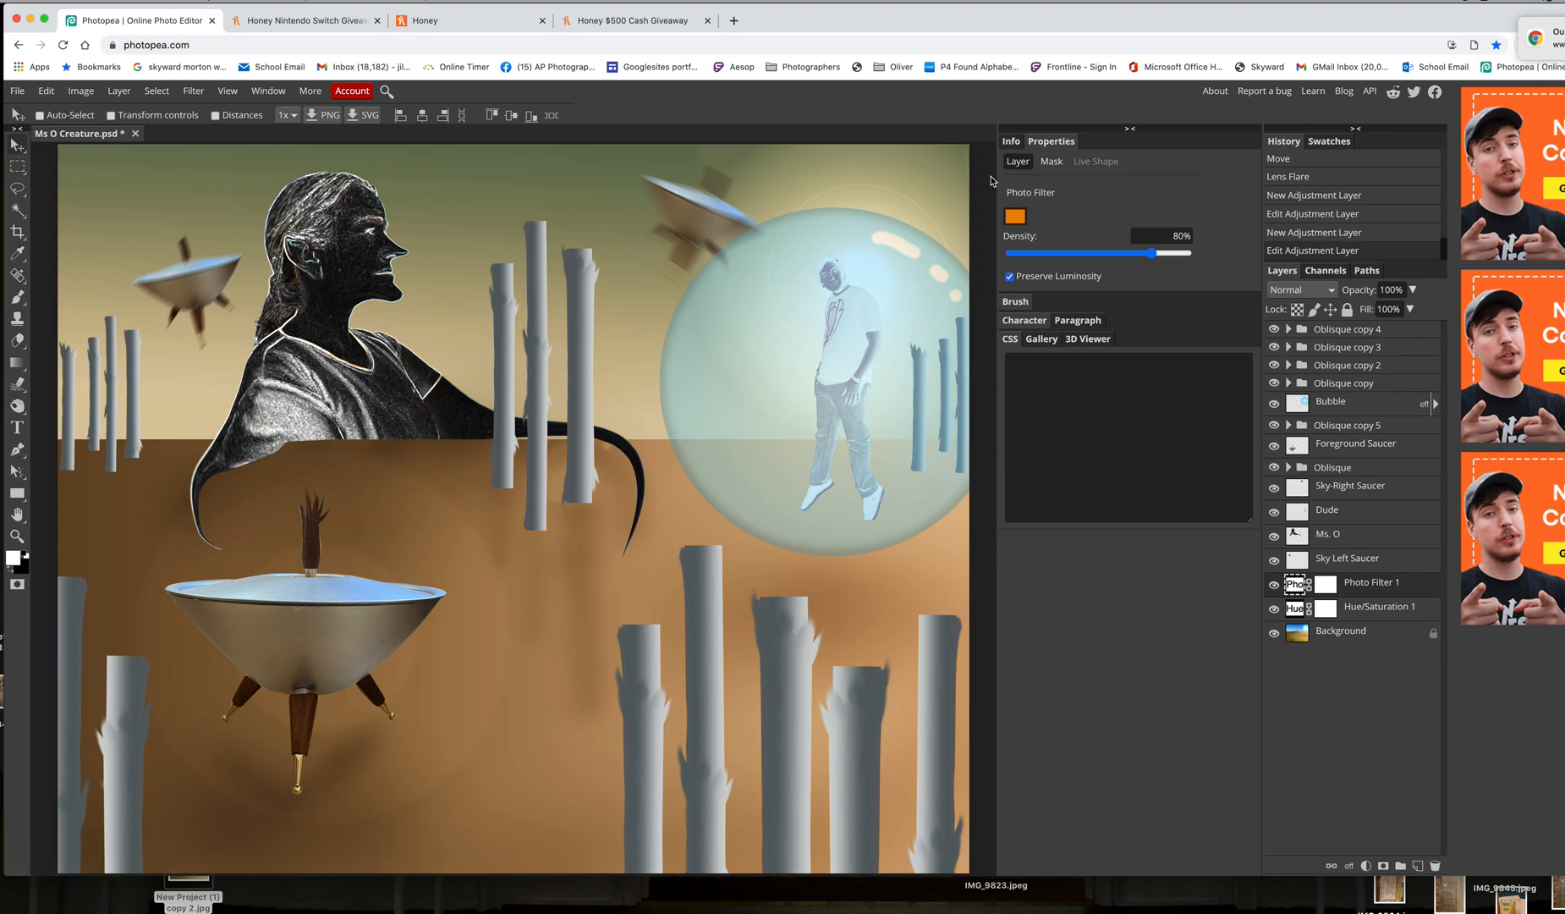
# - Change the Photo Filter colour to blue, hex 004feb
pyautogui.click(1016, 218)
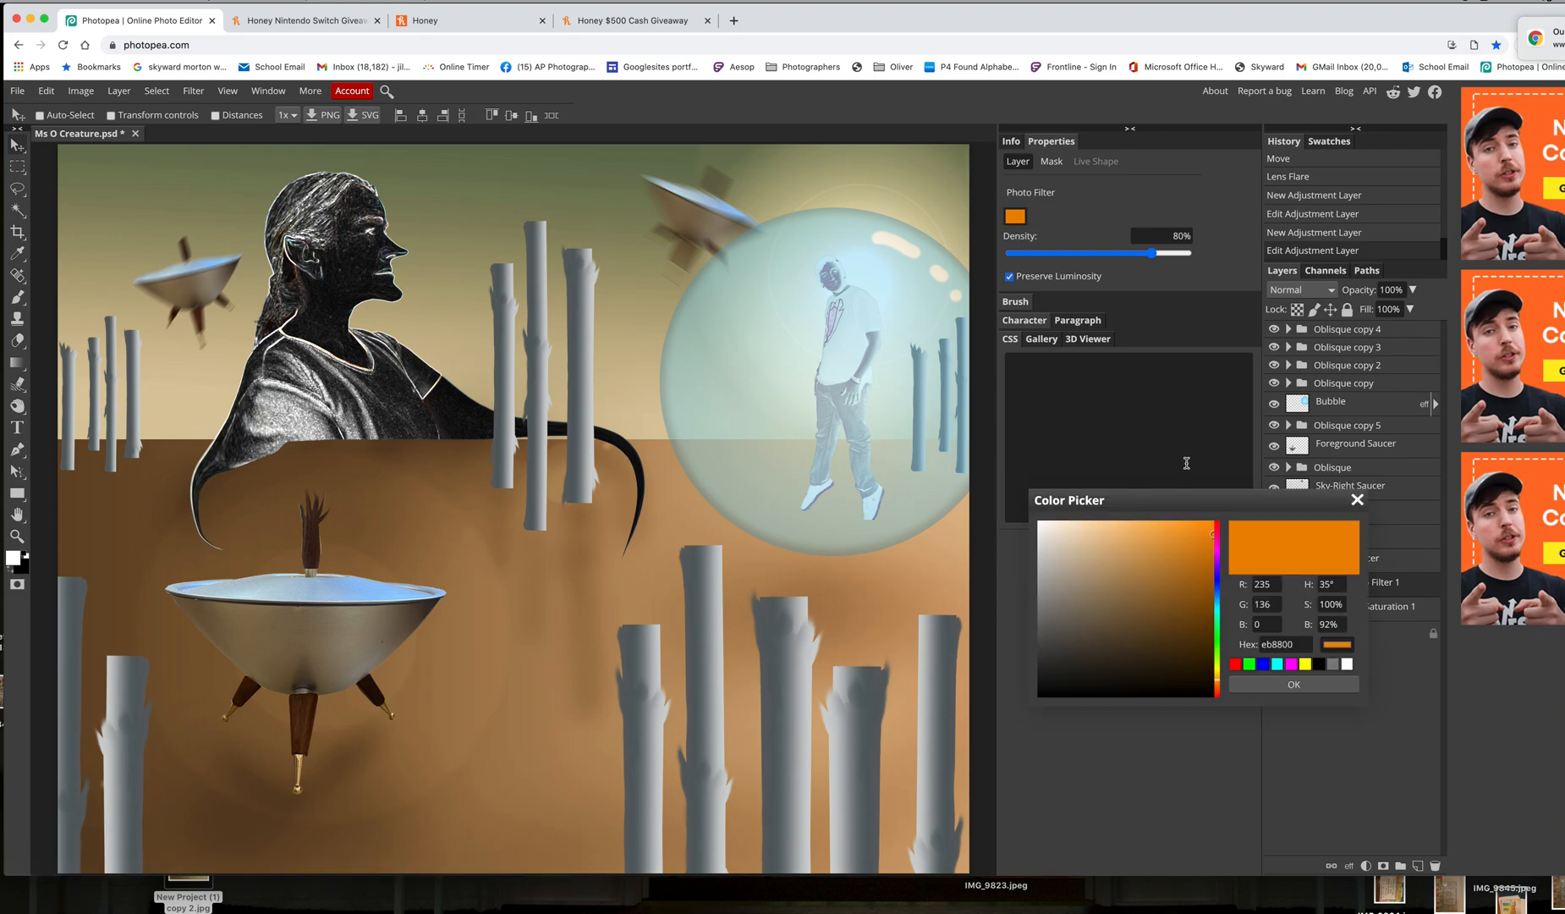
pyautogui.click(1218, 595)
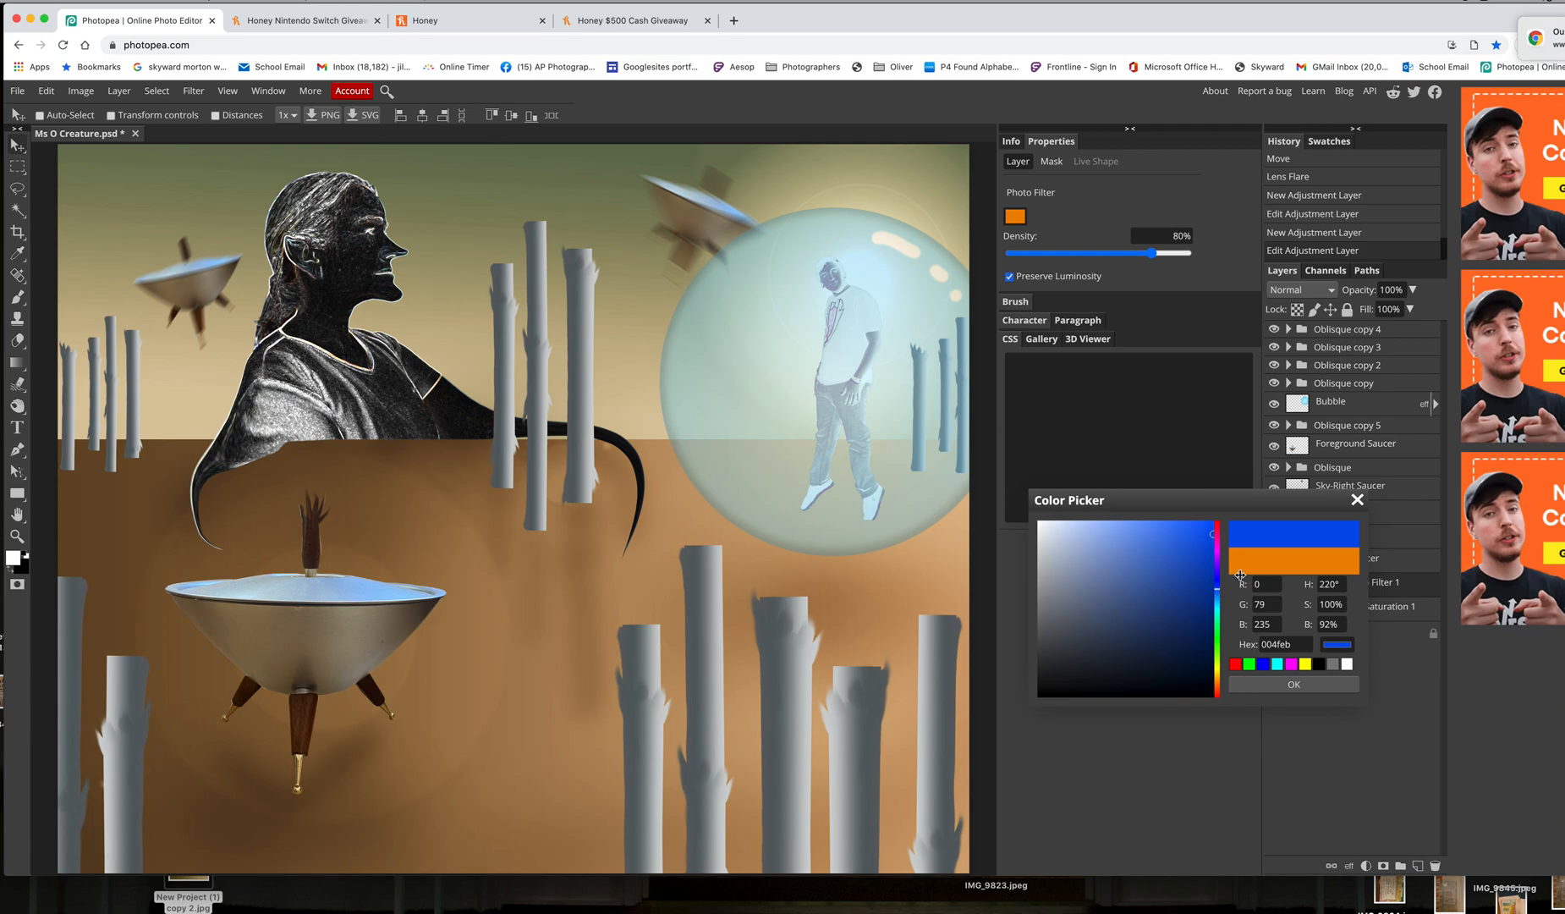
pyautogui.click(1268, 686)
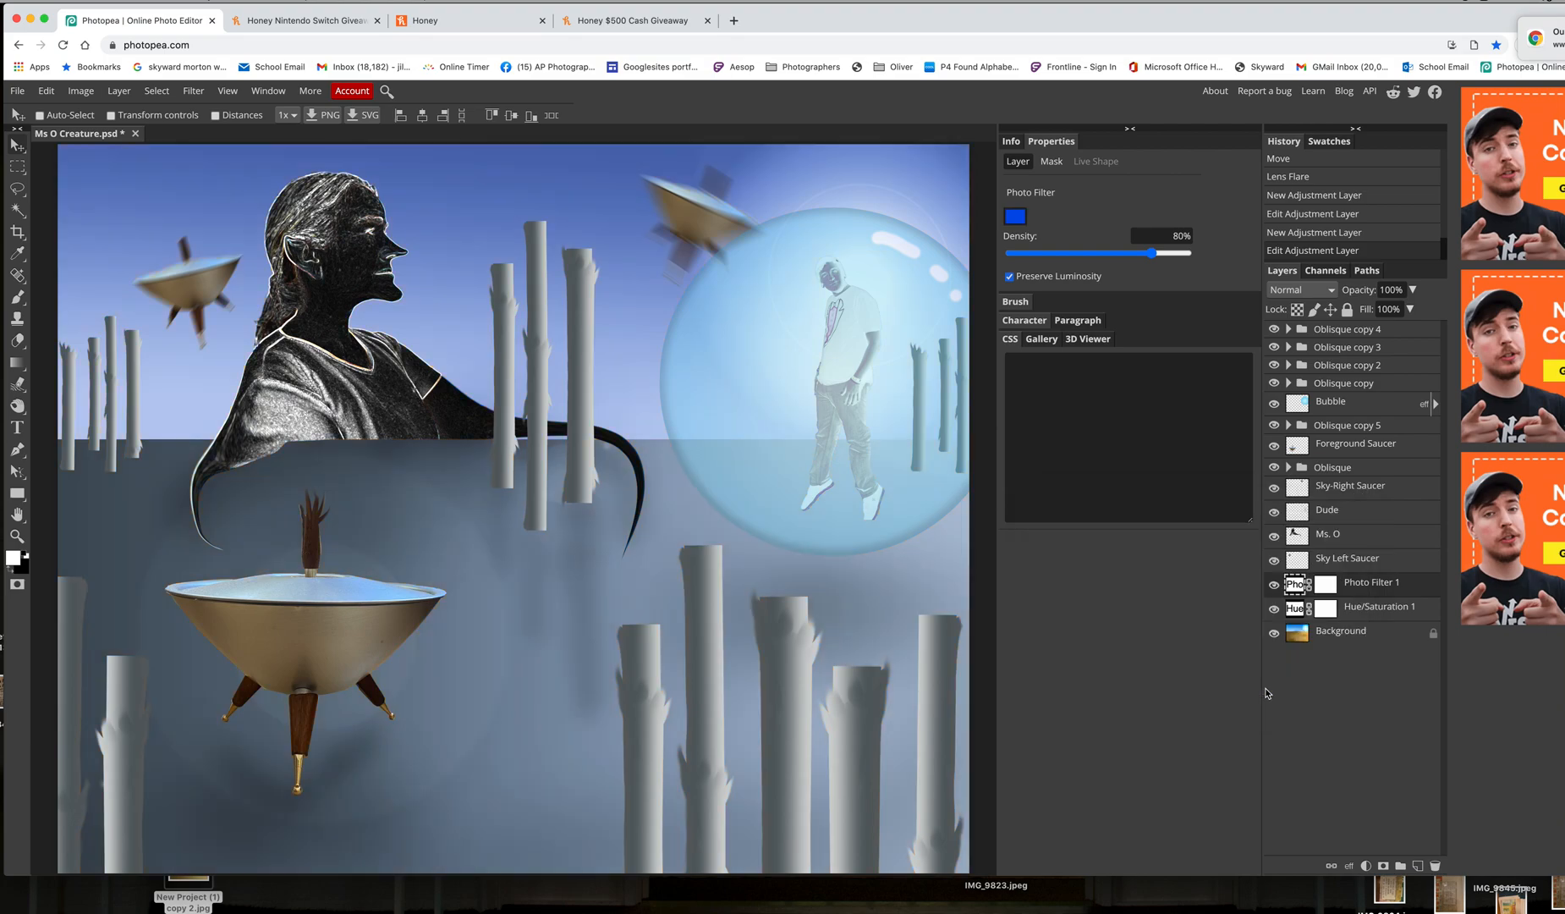
# - Change the Photo Filter colour to yellow, hex f0e600
pyautogui.click(1020, 219)
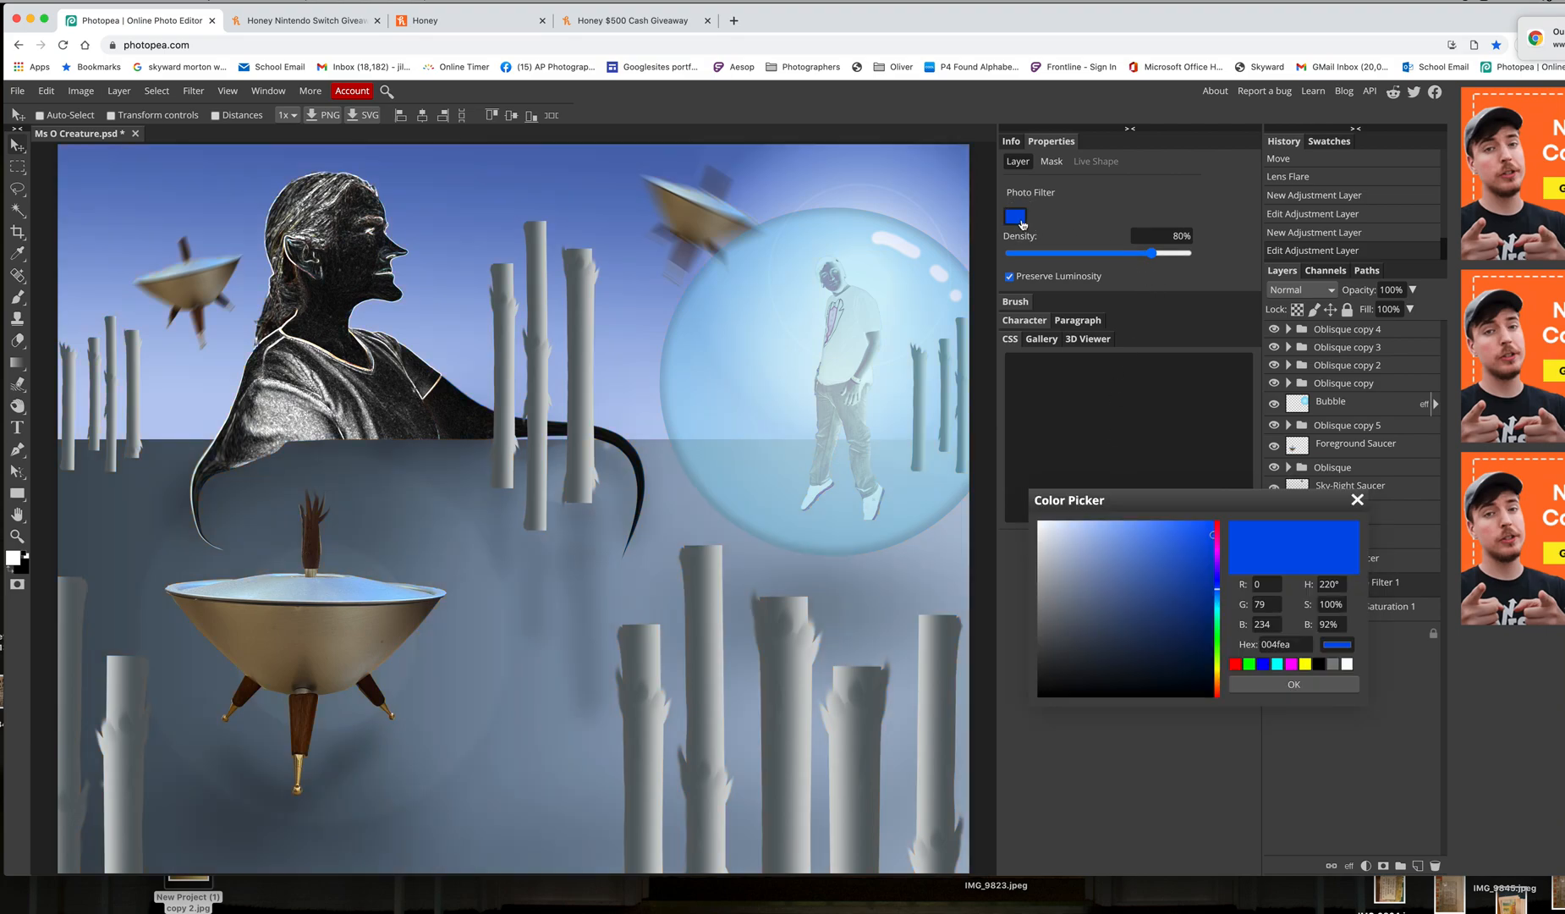
pyautogui.click(1219, 673)
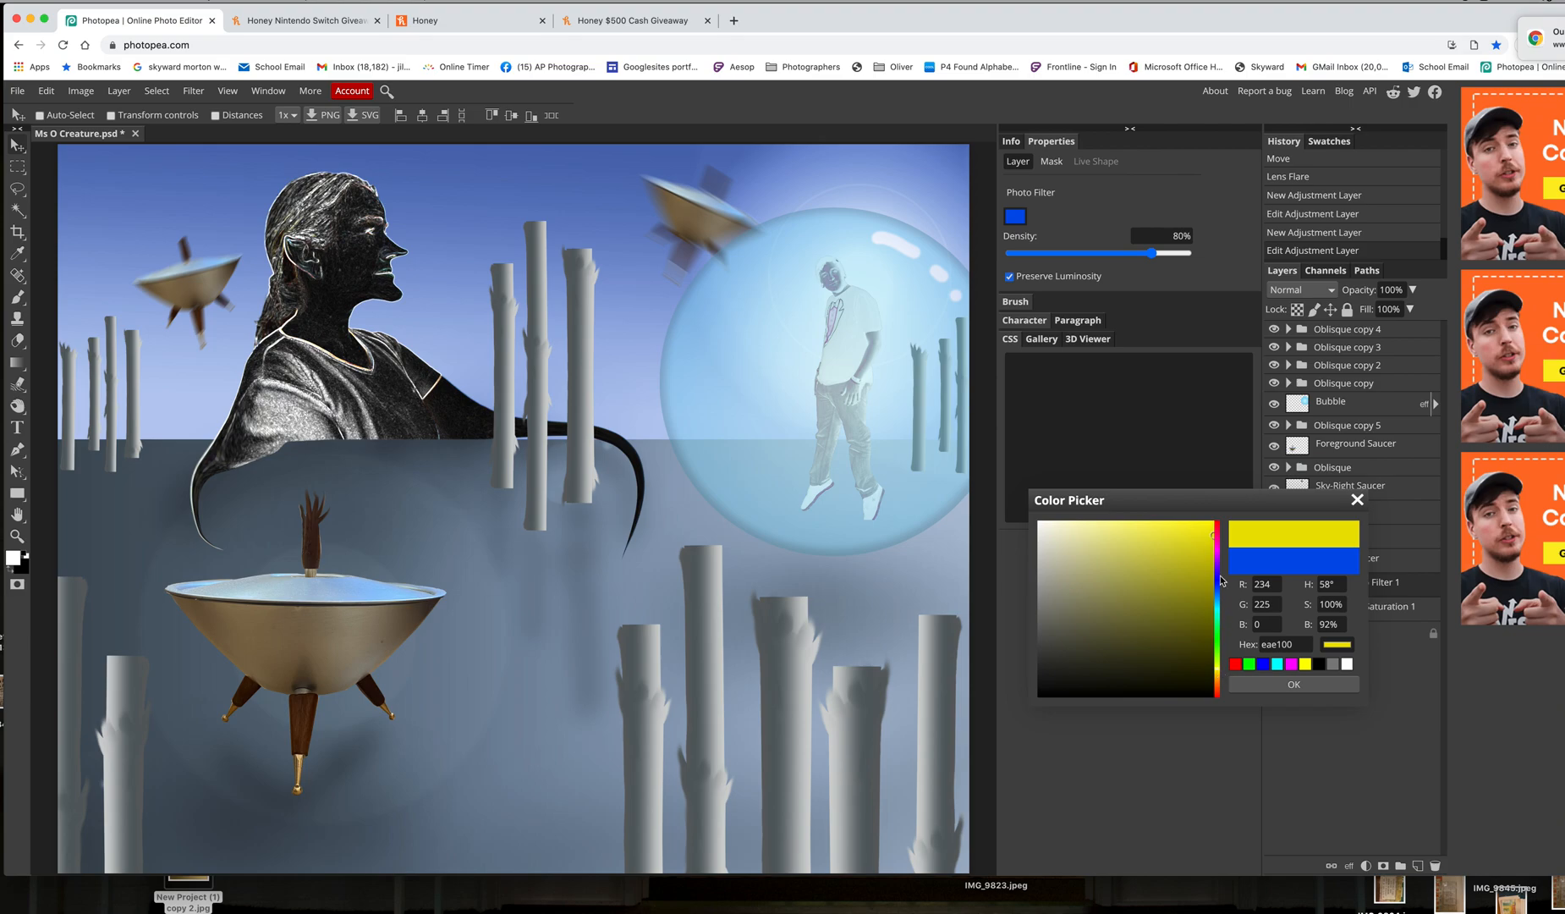
pyautogui.click(1205, 526)
pyautogui.click(1279, 687)
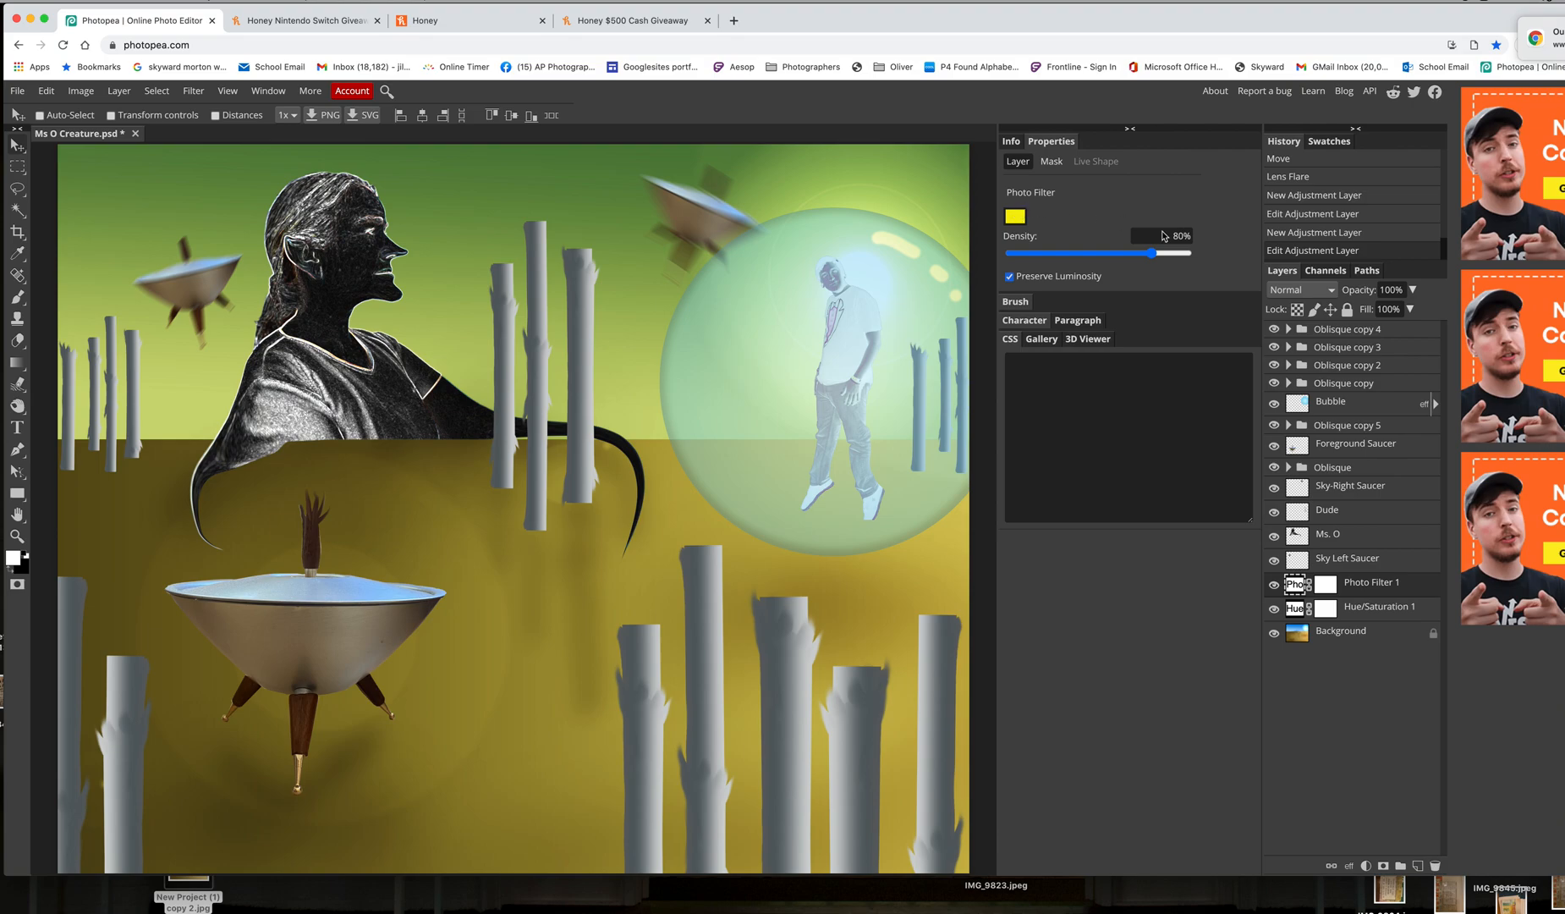
# - Lower the Photo Filter density to 61% and change its colour to orange, hex f09900
pyautogui.moveTo(1152, 252); pyautogui.dragTo(1118, 257)
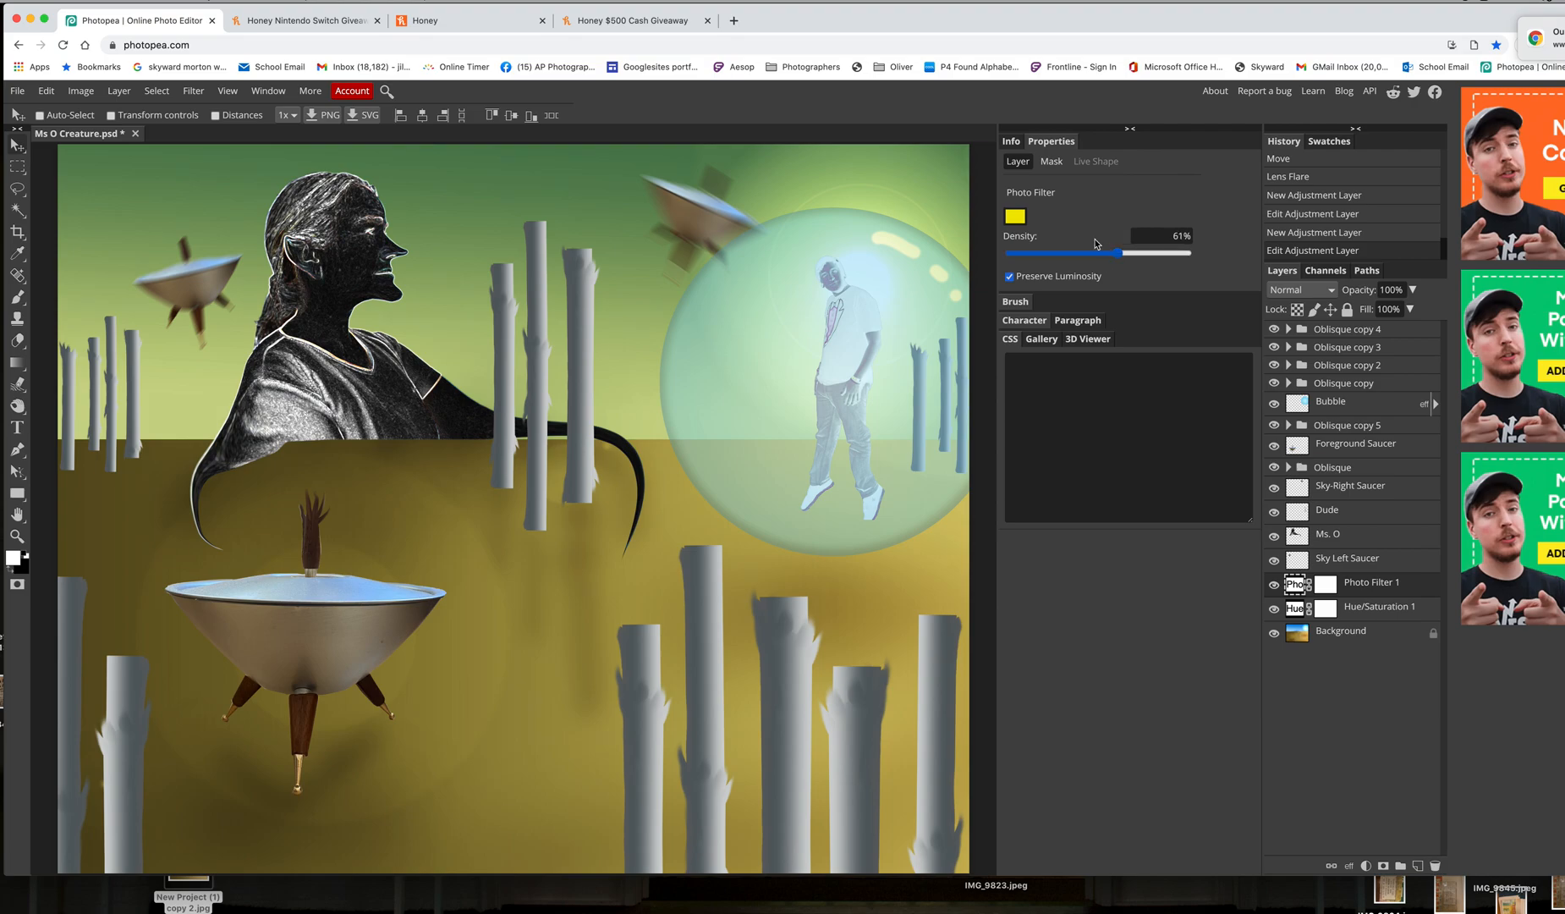
pyautogui.click(1015, 218)
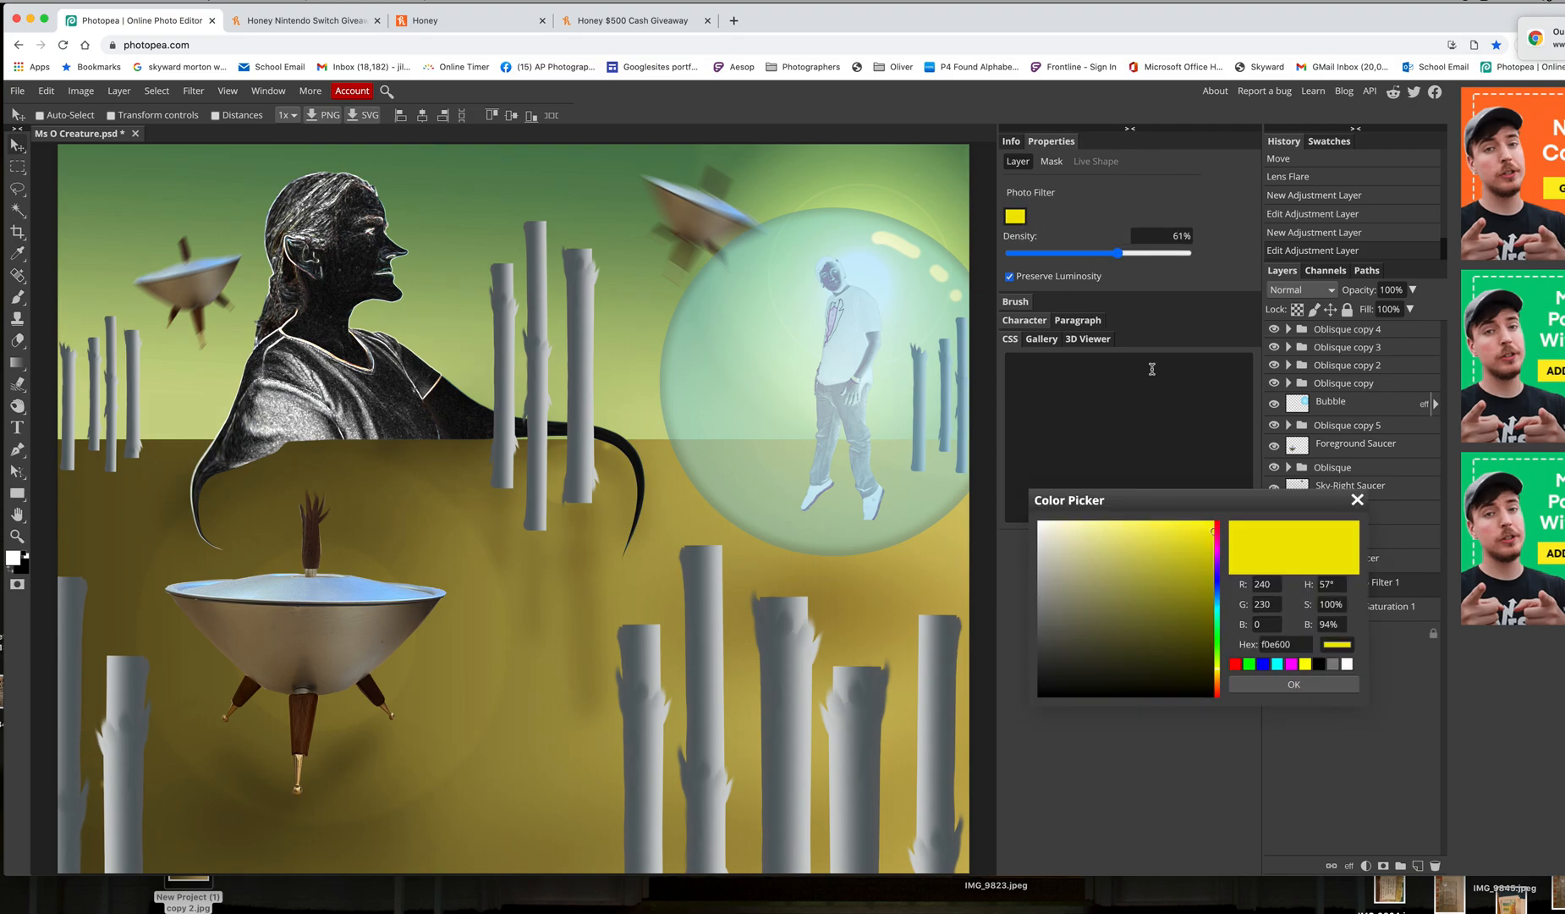
pyautogui.click(1217, 679)
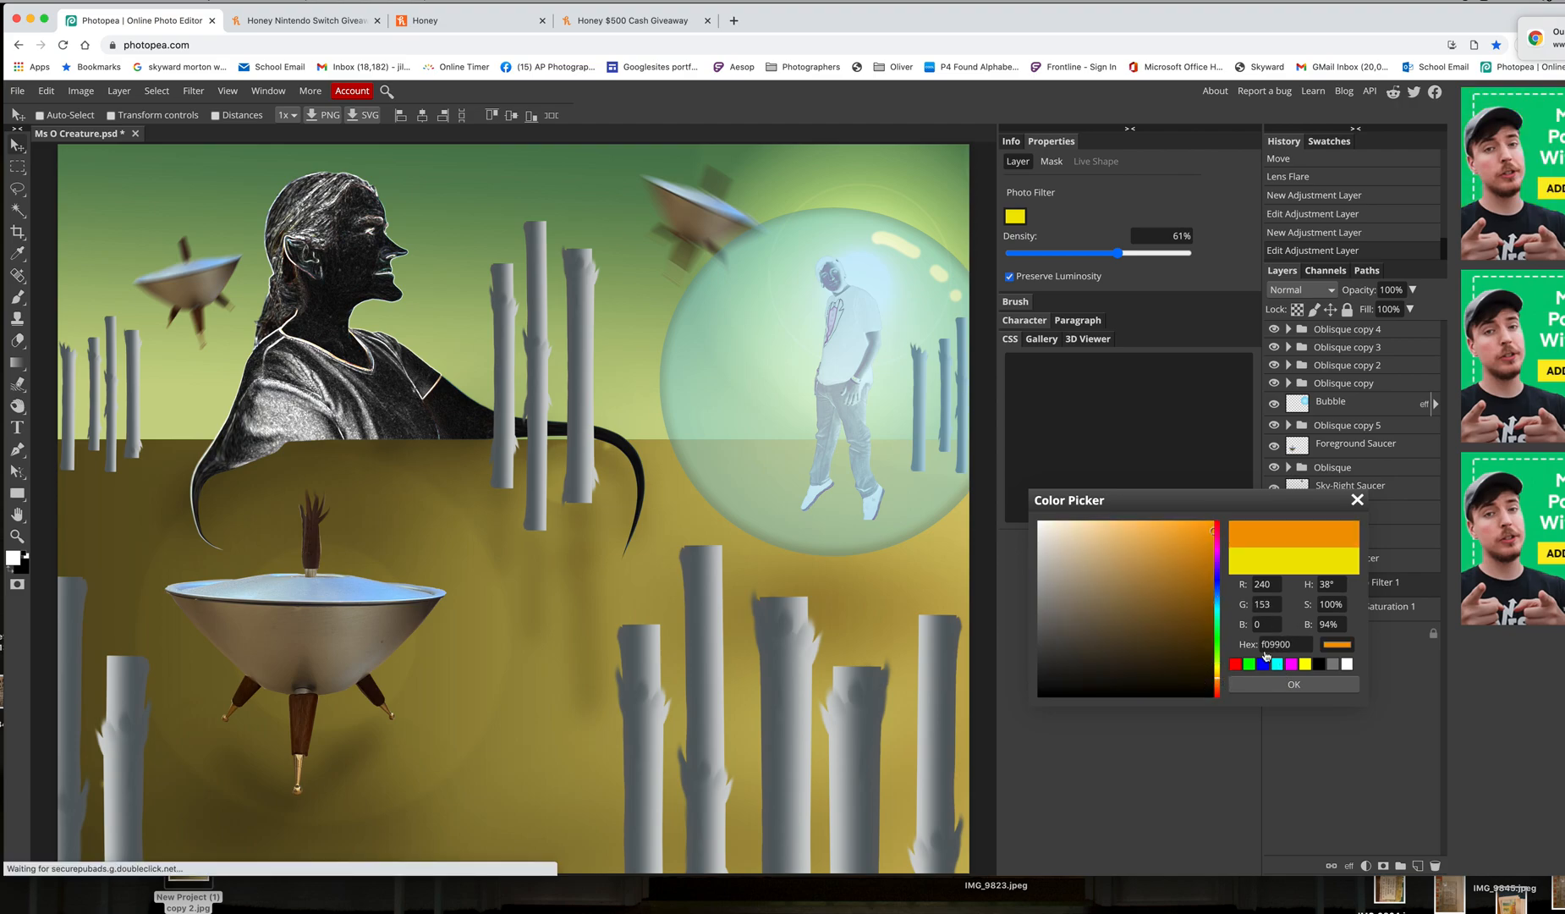
pyautogui.click(1288, 686)
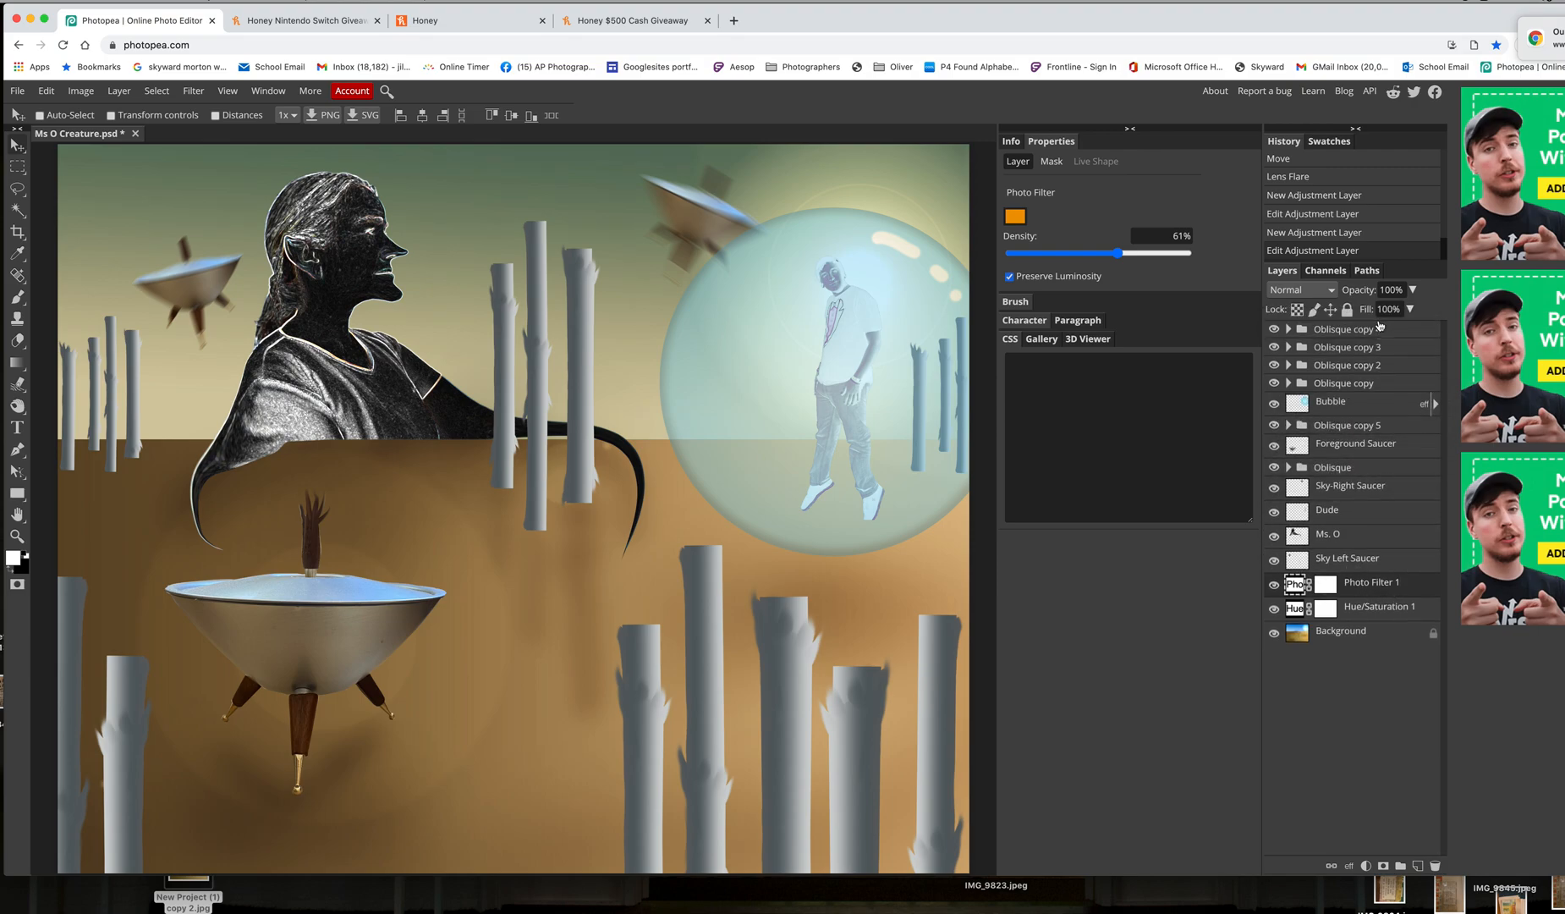
# - Move the Photo Filter 1 layer to the top of the layer stack so it tints the whole composite
pyautogui.moveTo(1380, 326); pyautogui.dragTo(1380, 329)
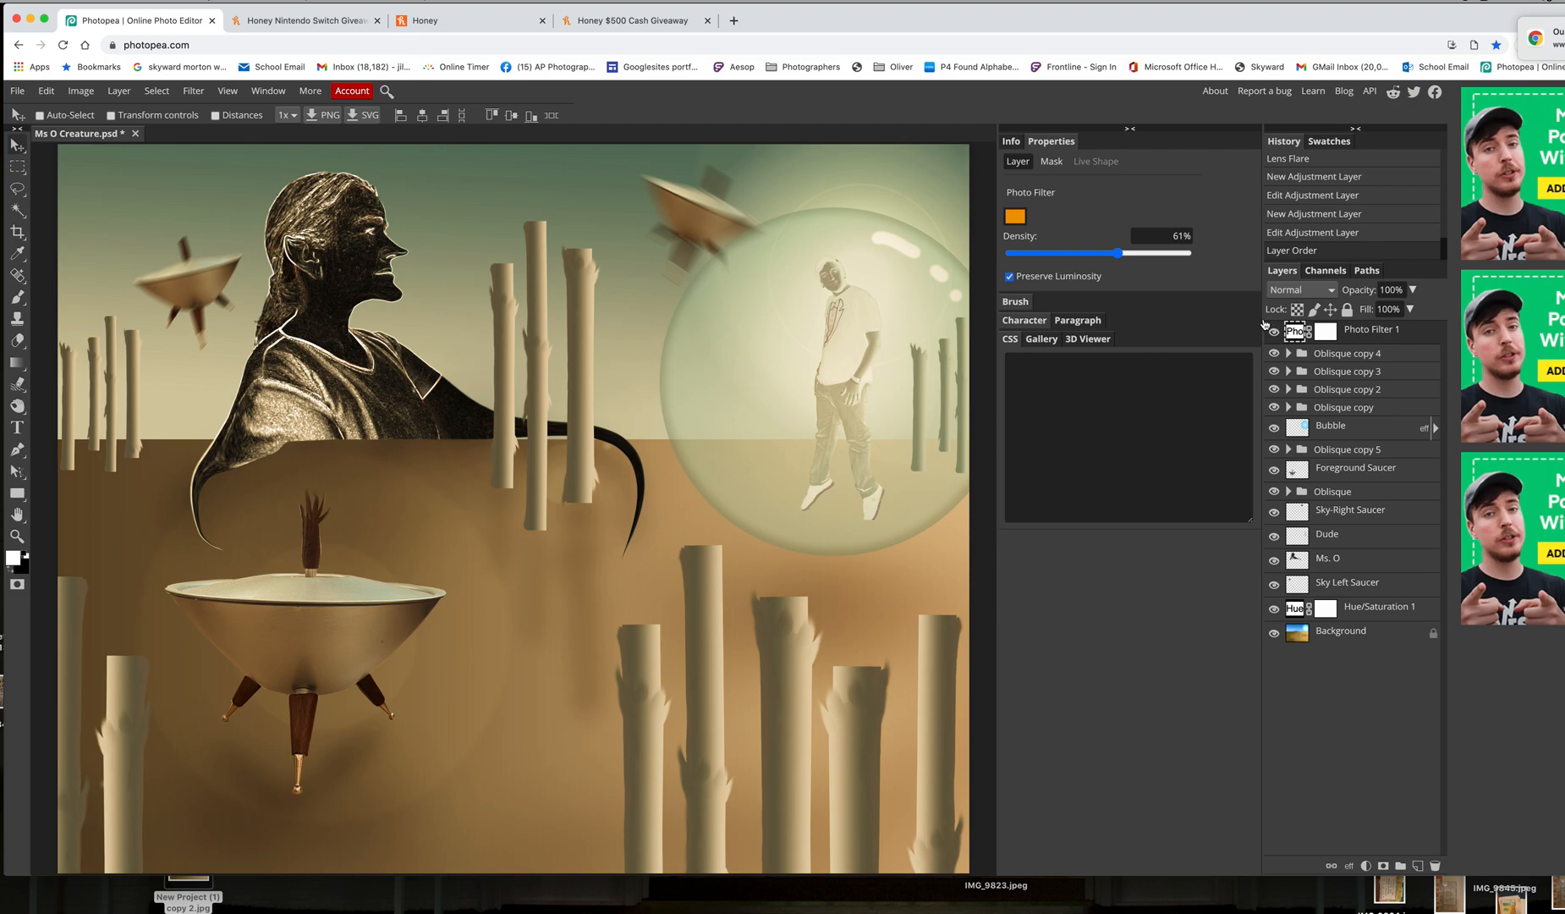
pyautogui.moveTo(808, 19)
pyautogui.mouseDown()
pyautogui.moveTo(849, 18)
pyautogui.moveTo(812, 15)
pyautogui.mouseUp()
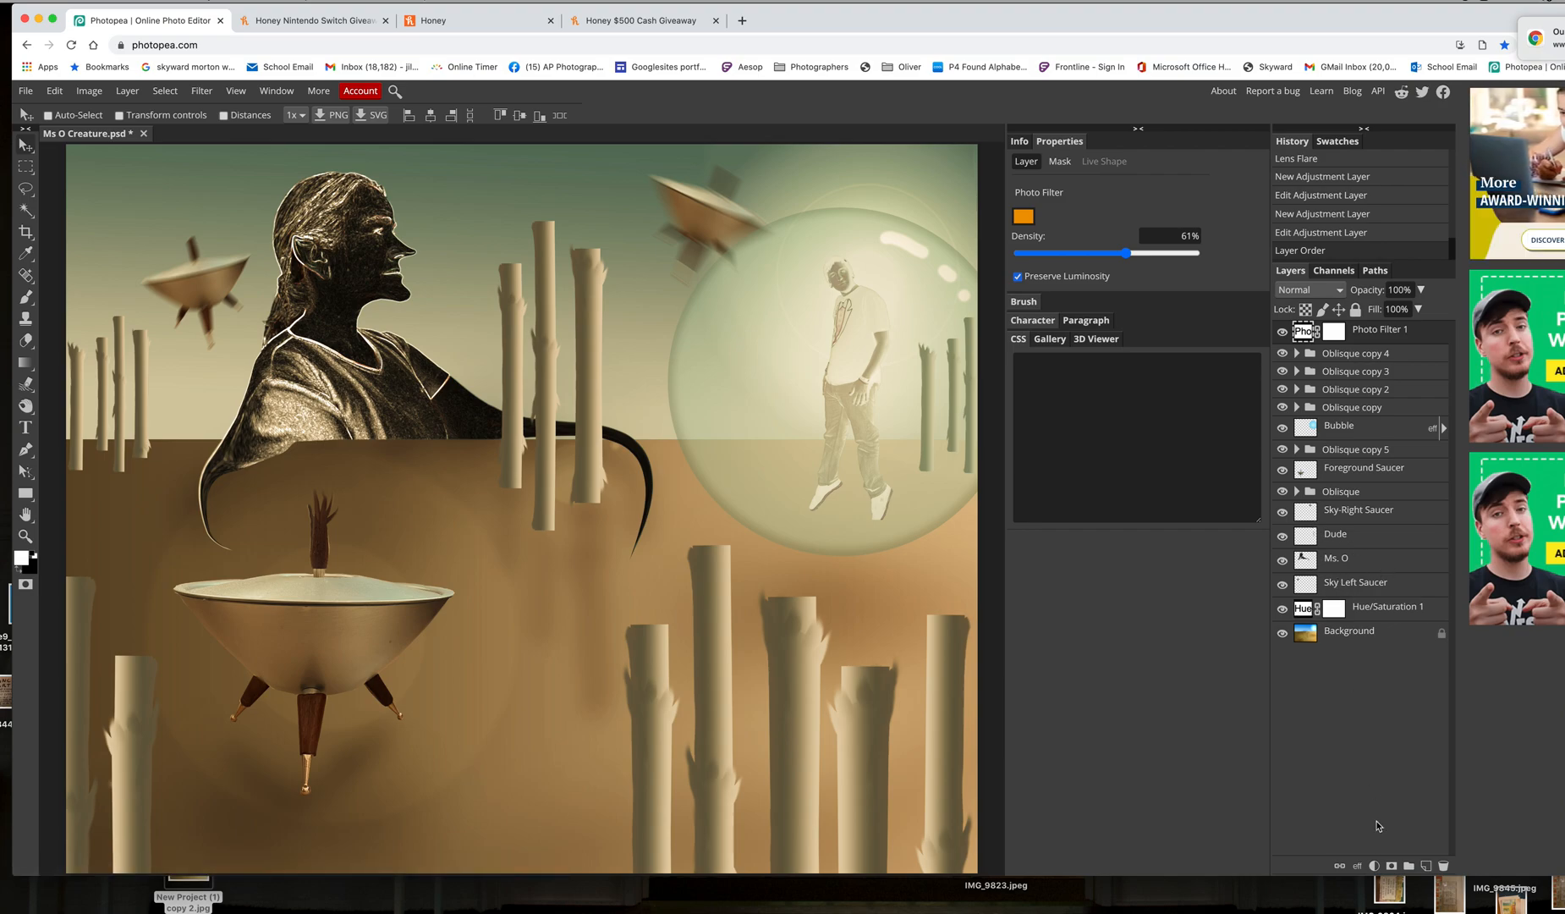
# - Try an Invert adjustment layer above the Photo Filter, compare the image with it hidden and shown, and delete it
pyautogui.click(1374, 866)
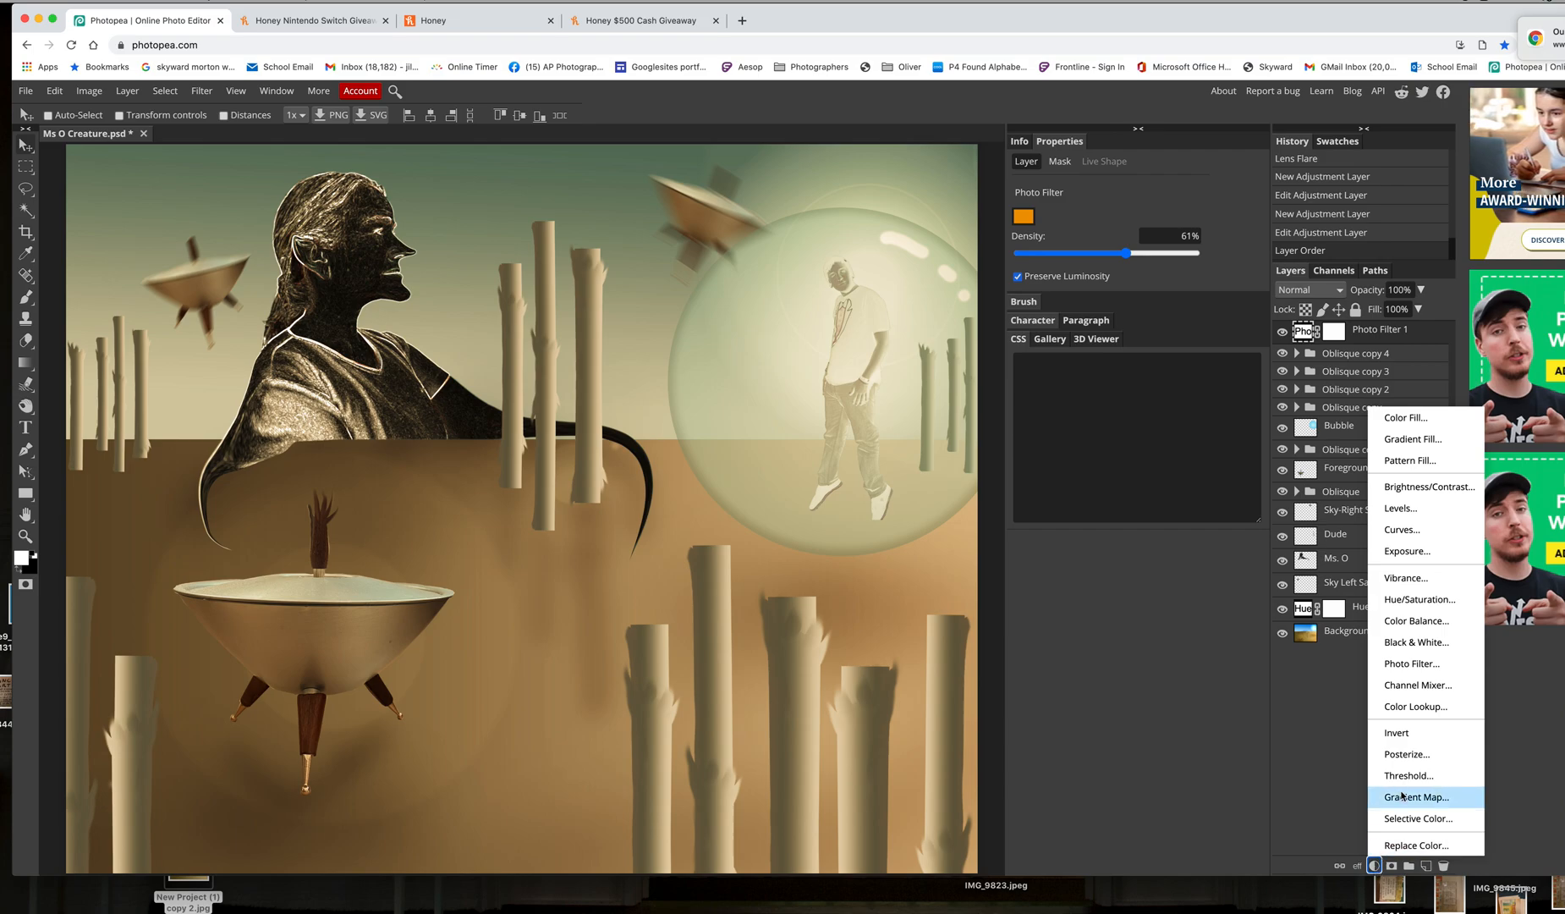
pyautogui.click(1412, 735)
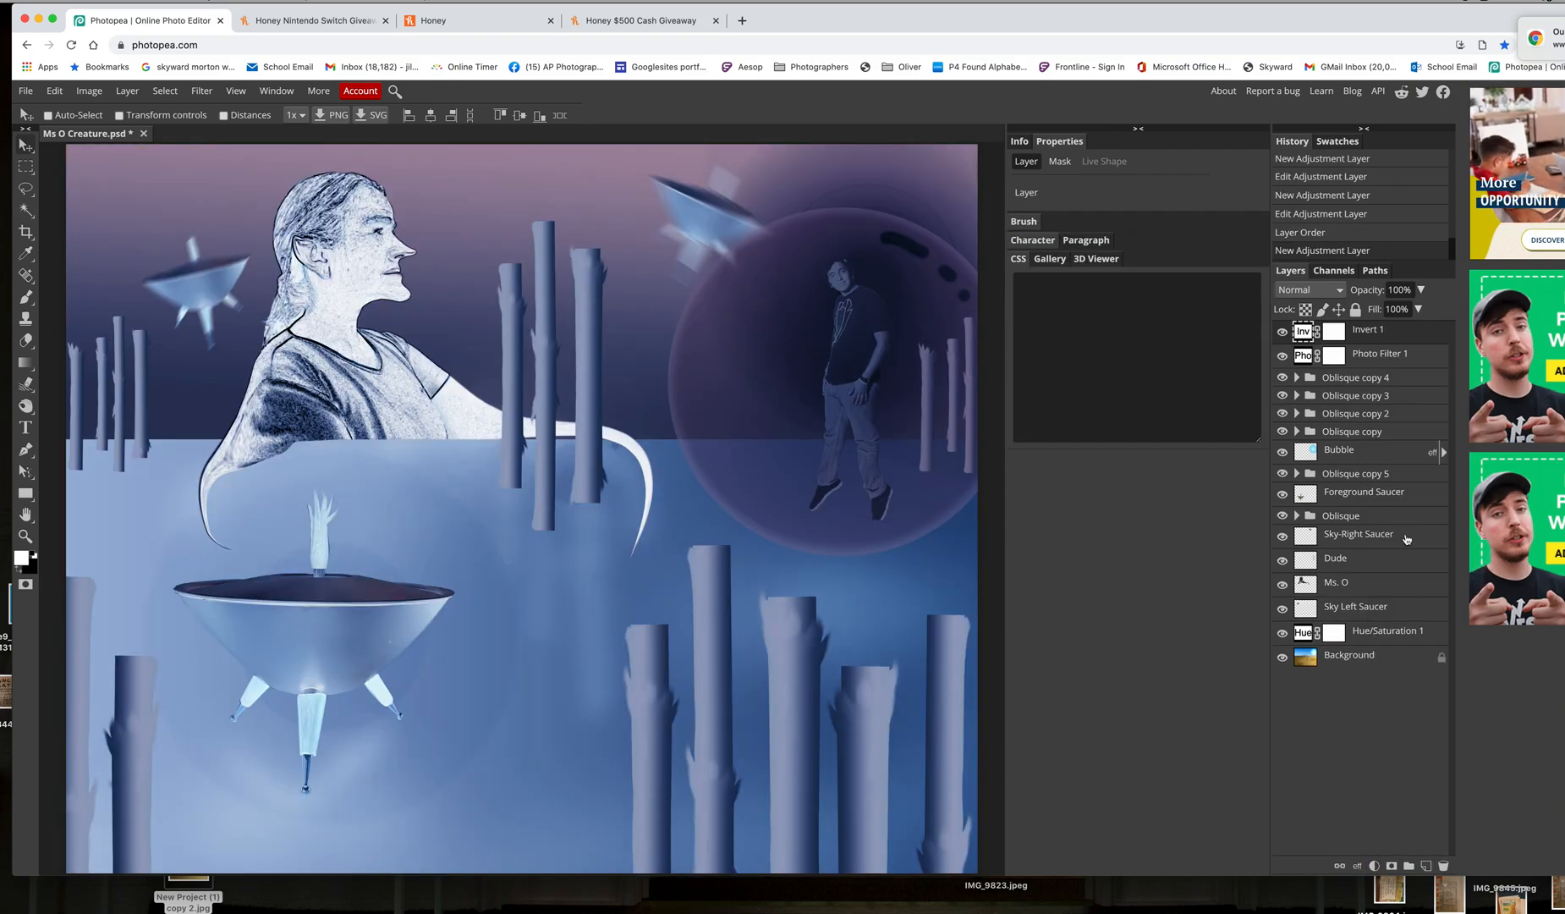
pyautogui.click(1285, 331)
pyautogui.click(1285, 330)
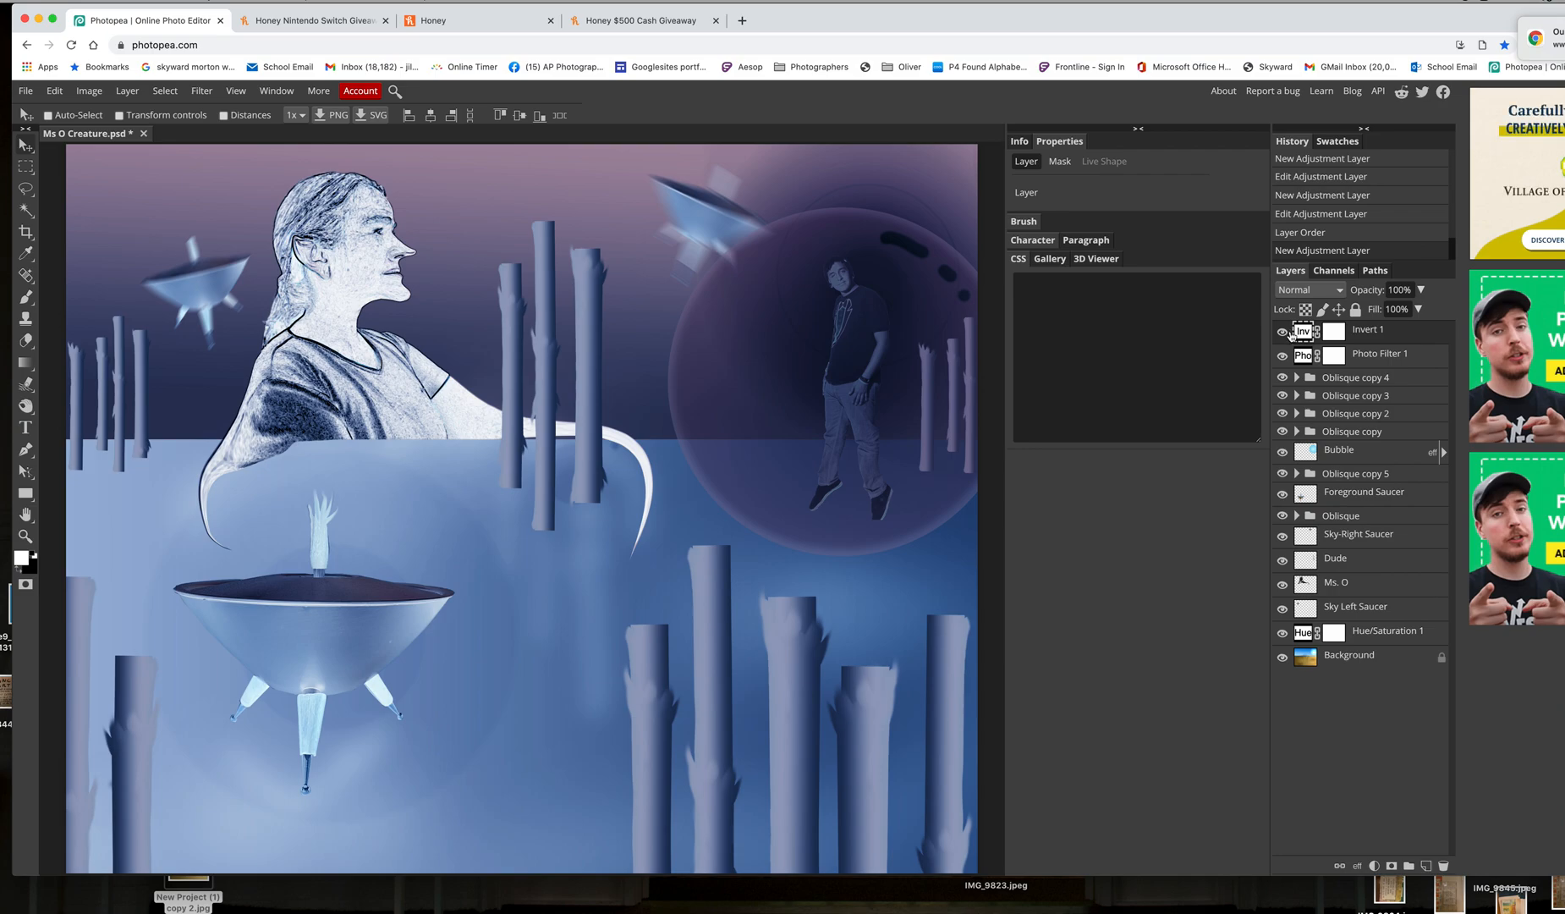
pyautogui.click(1283, 331)
pyautogui.click(1282, 332)
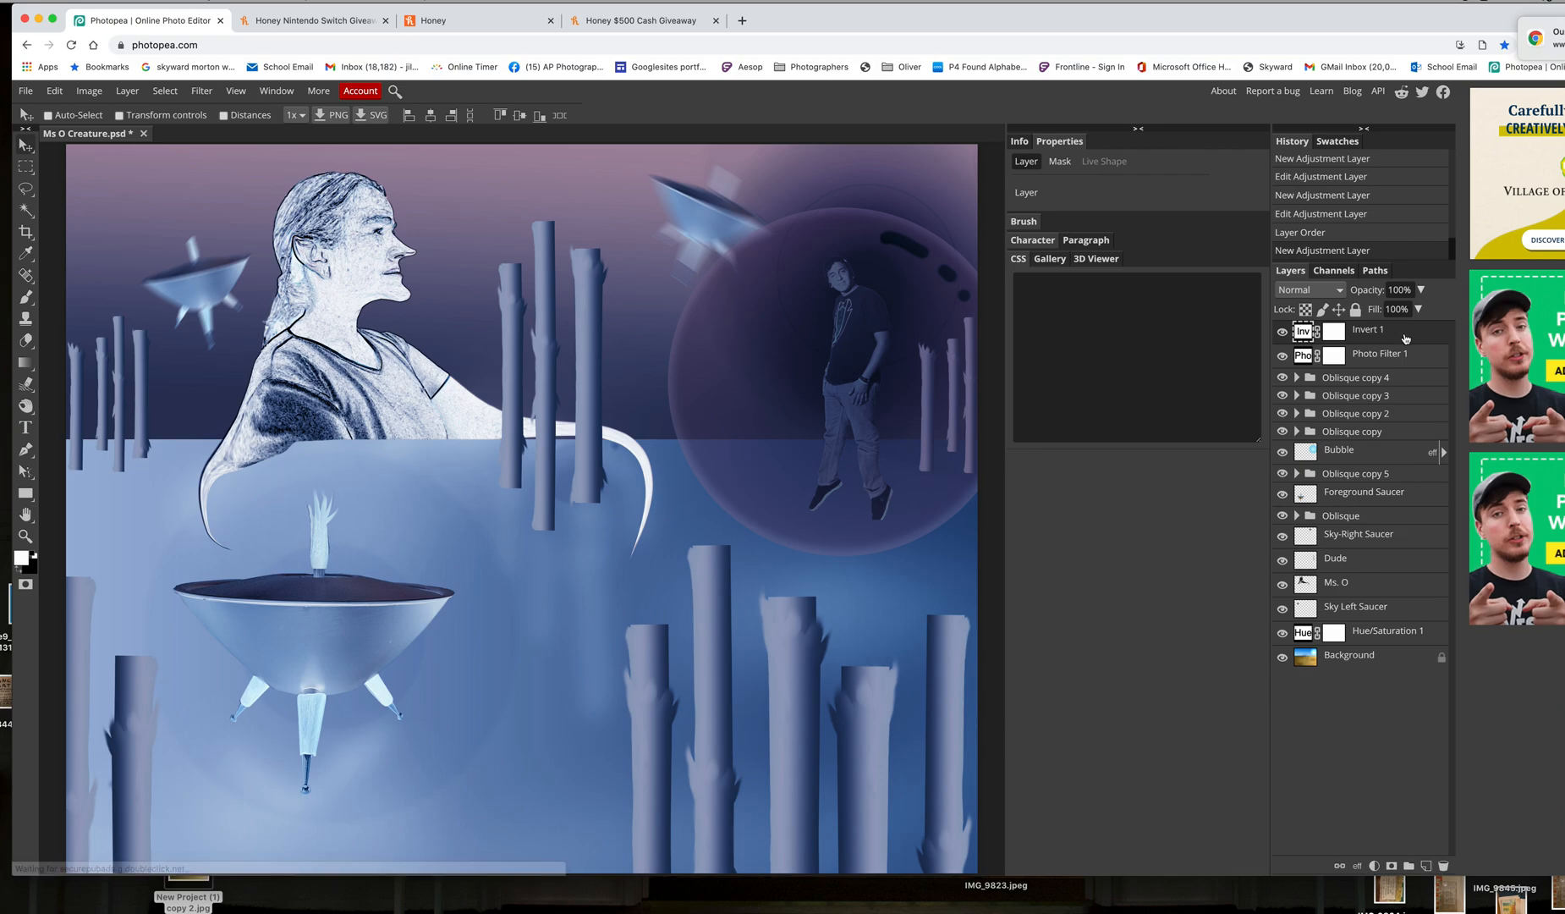
pyautogui.moveTo(1381, 336); pyautogui.dragTo(1445, 866)
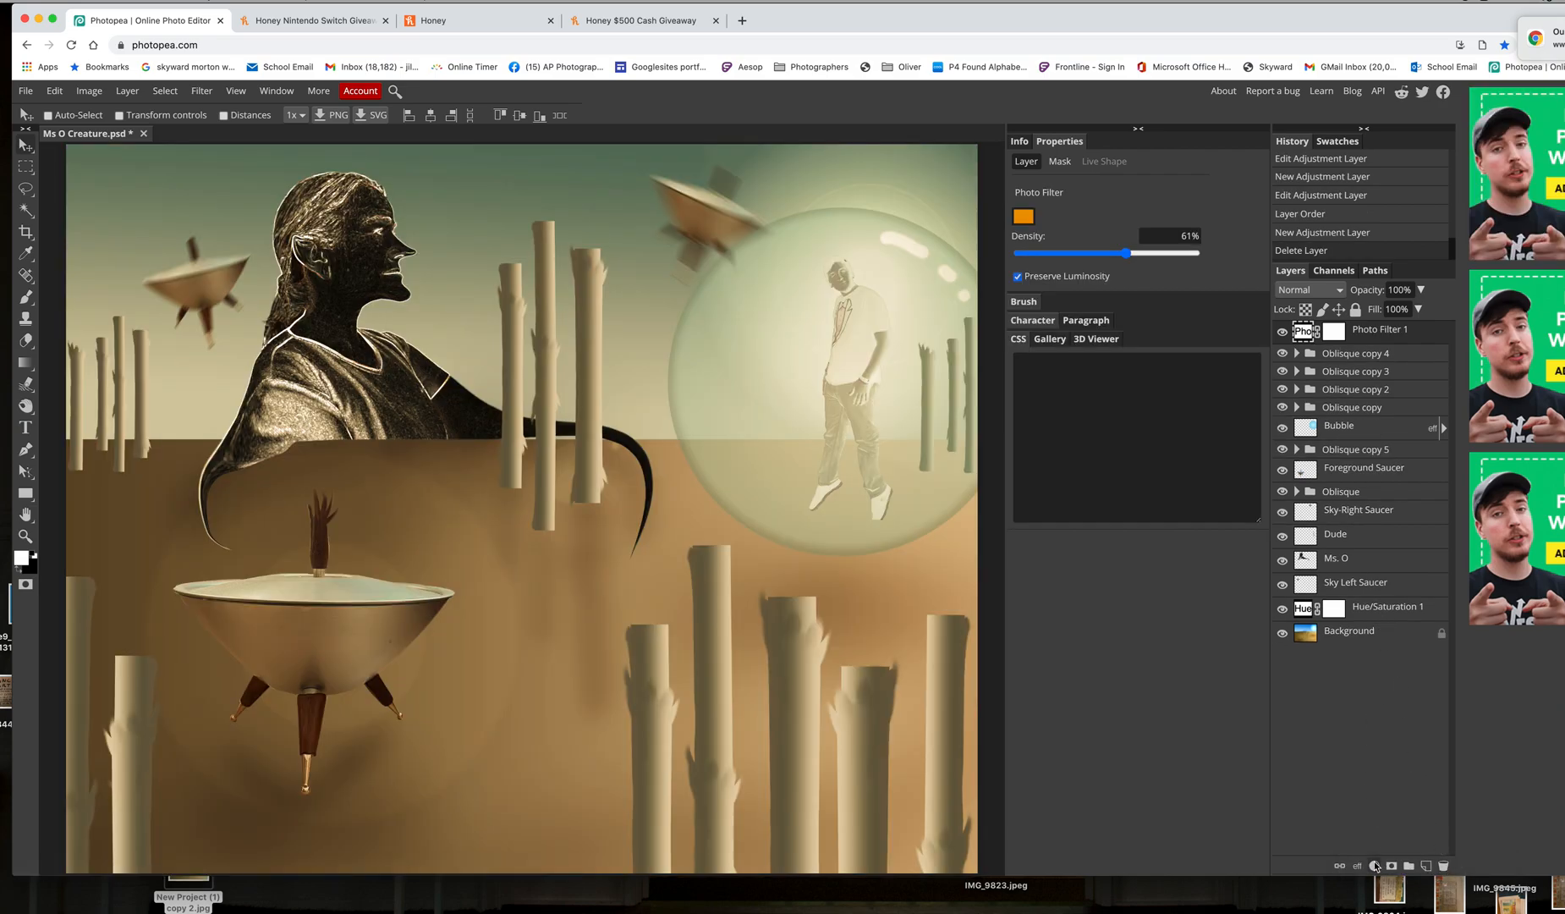
# - Try a Posterize adjustment layer with 18 levels above the Photo Filter and delete it
pyautogui.click(1375, 865)
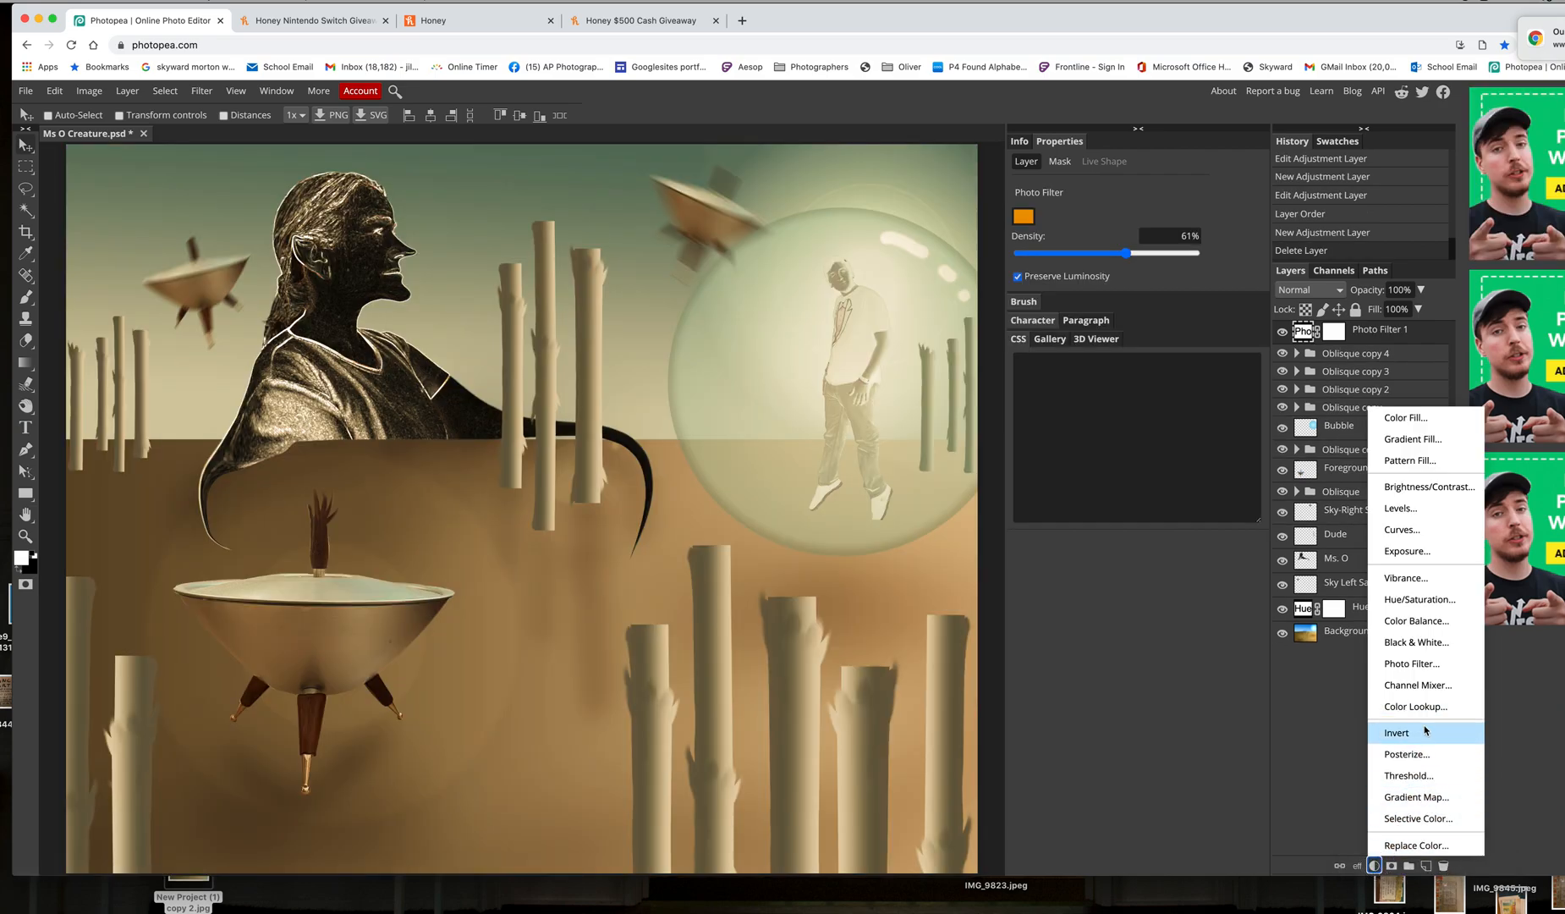
pyautogui.click(1428, 755)
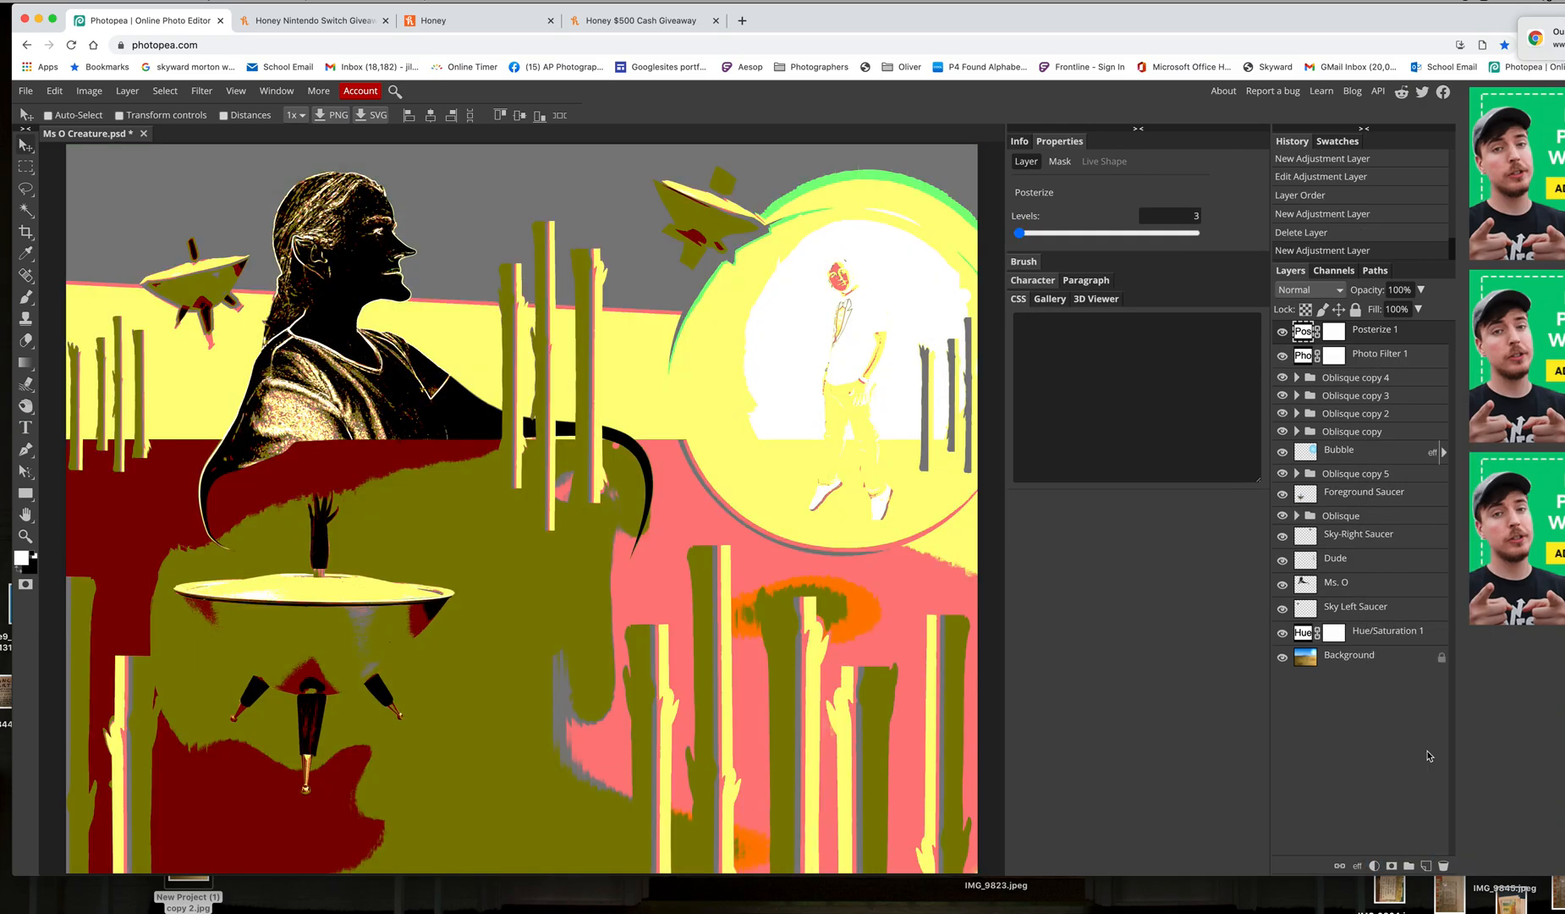
pyautogui.moveTo(1020, 232)
pyautogui.mouseDown()
pyautogui.moveTo(1063, 234)
pyautogui.moveTo(1032, 238)
pyautogui.mouseUp()
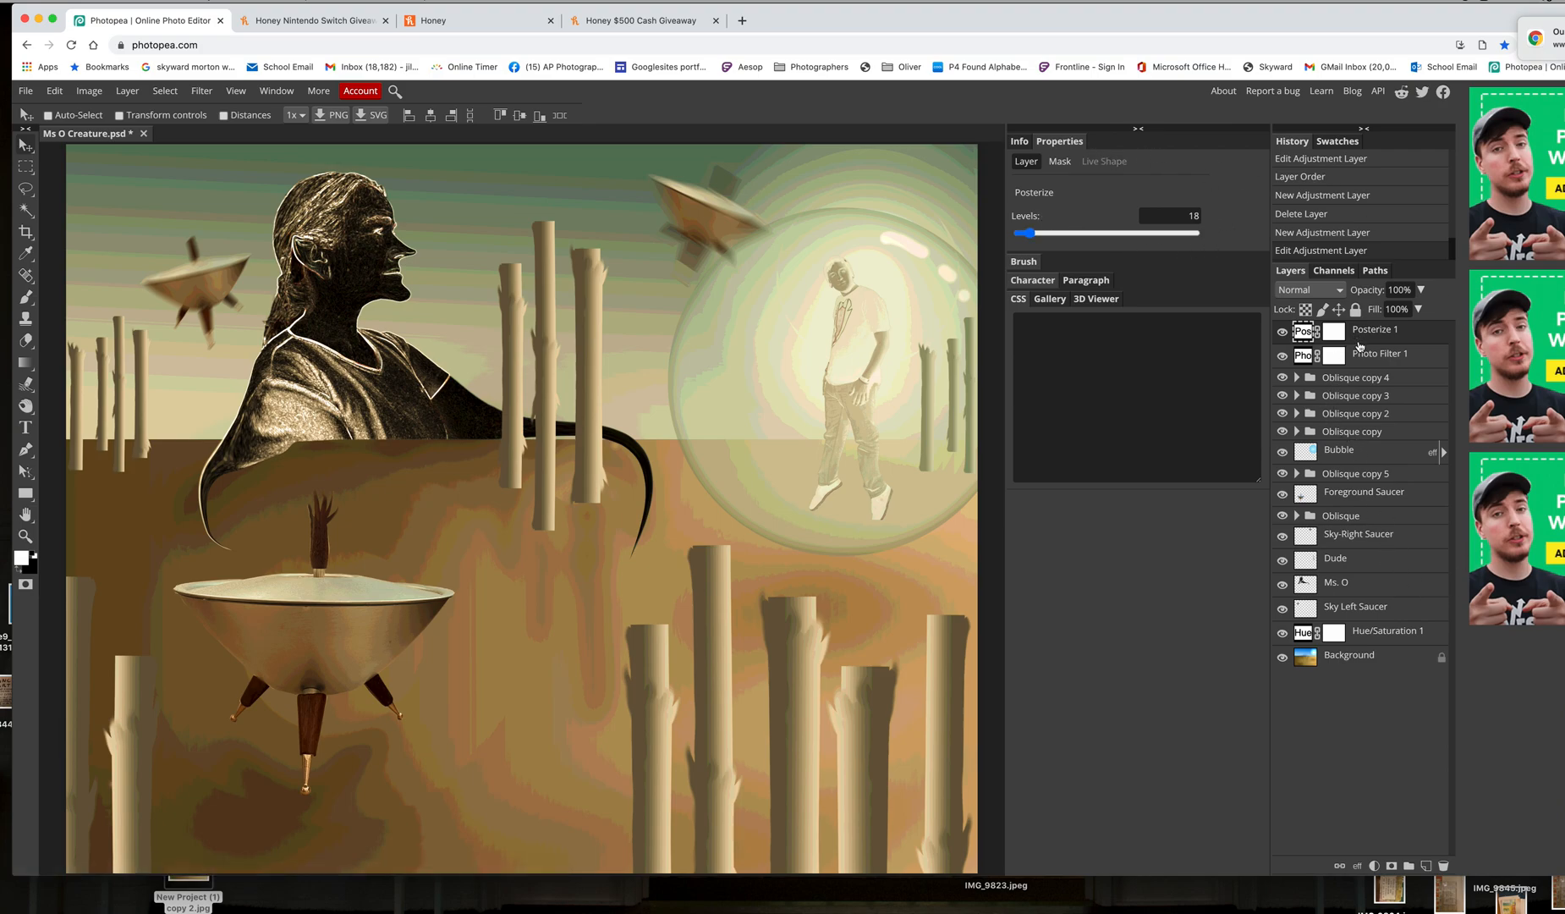
pyautogui.moveTo(1397, 336); pyautogui.dragTo(1447, 868)
# - Search the Desktop files for "Double" and open Practice File 2.jpg from the Double Exposure Practice files folder
pyautogui.moveTo(1002, 13); pyautogui.dragTo(1105, 14)
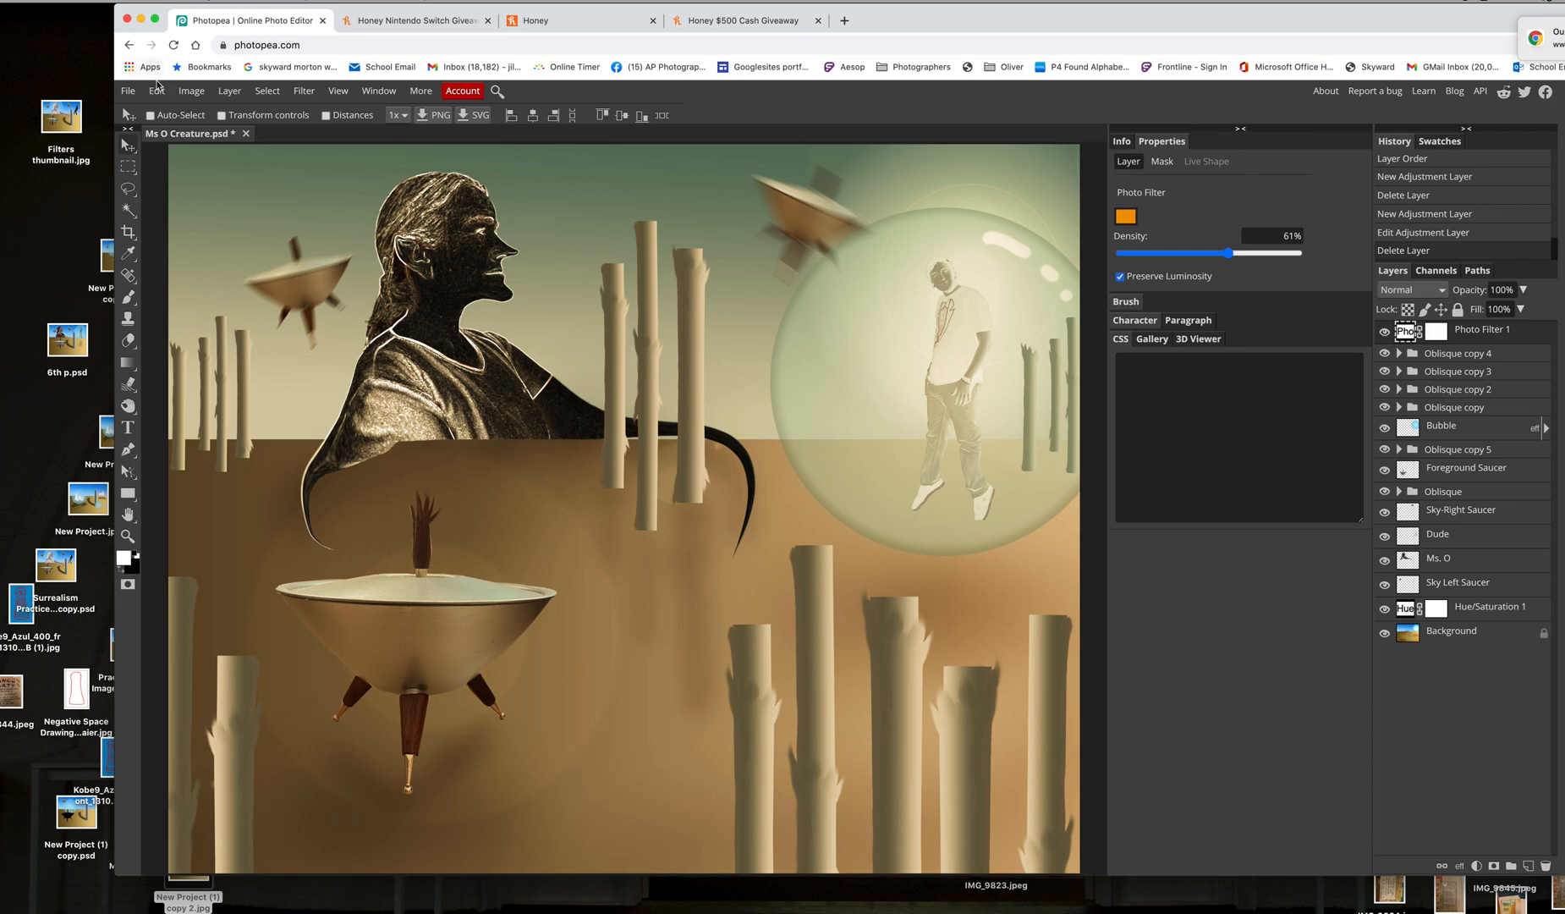
pyautogui.click(191, 91)
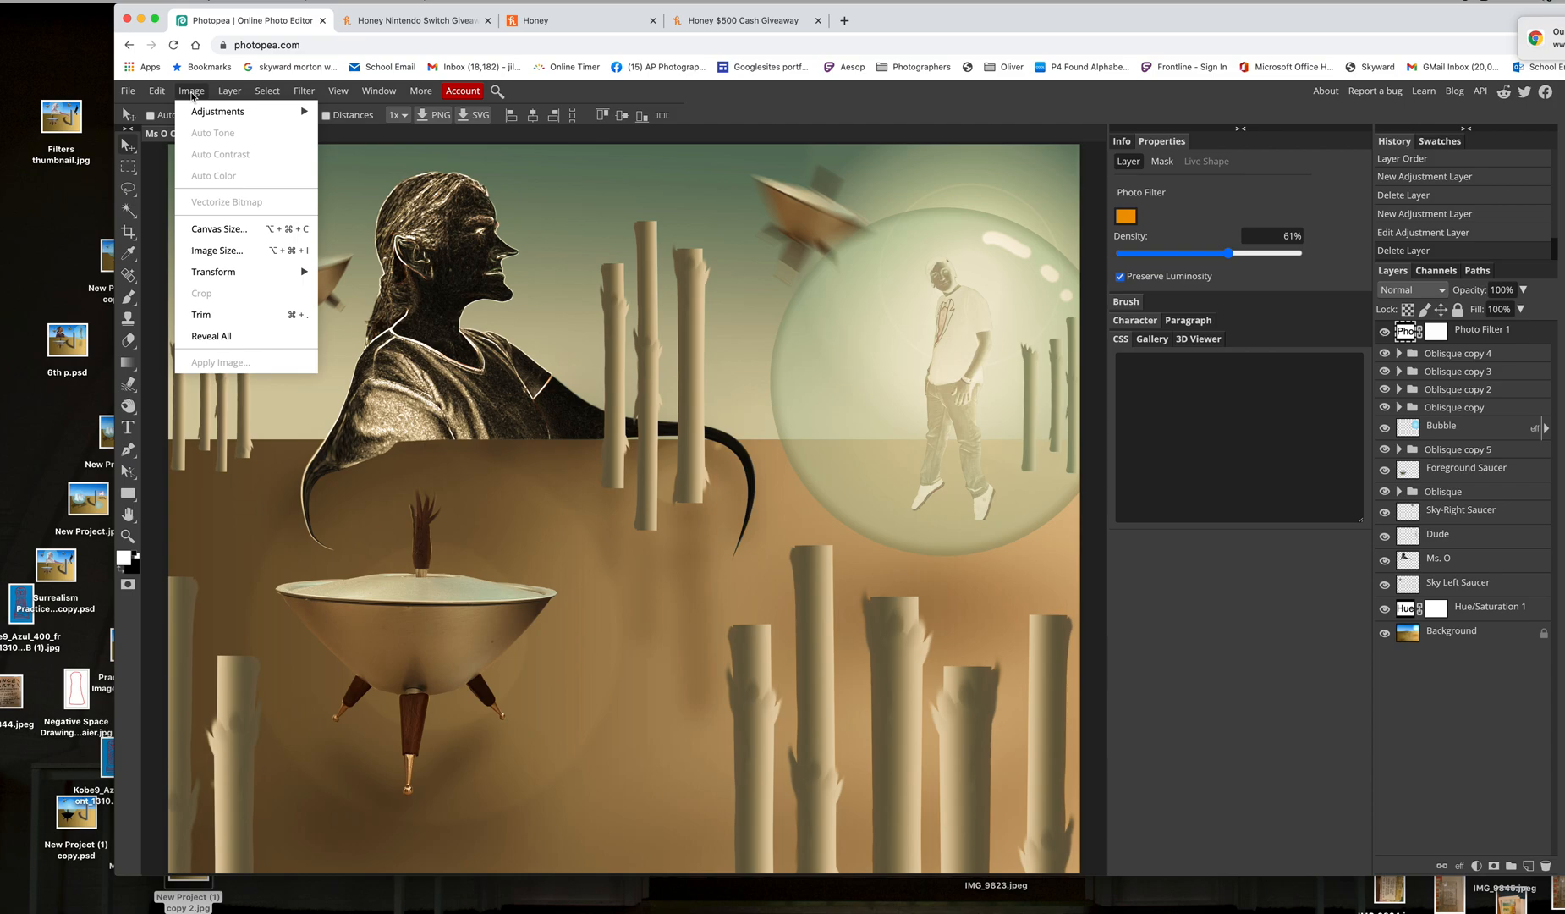
pyautogui.moveTo(273, 267)
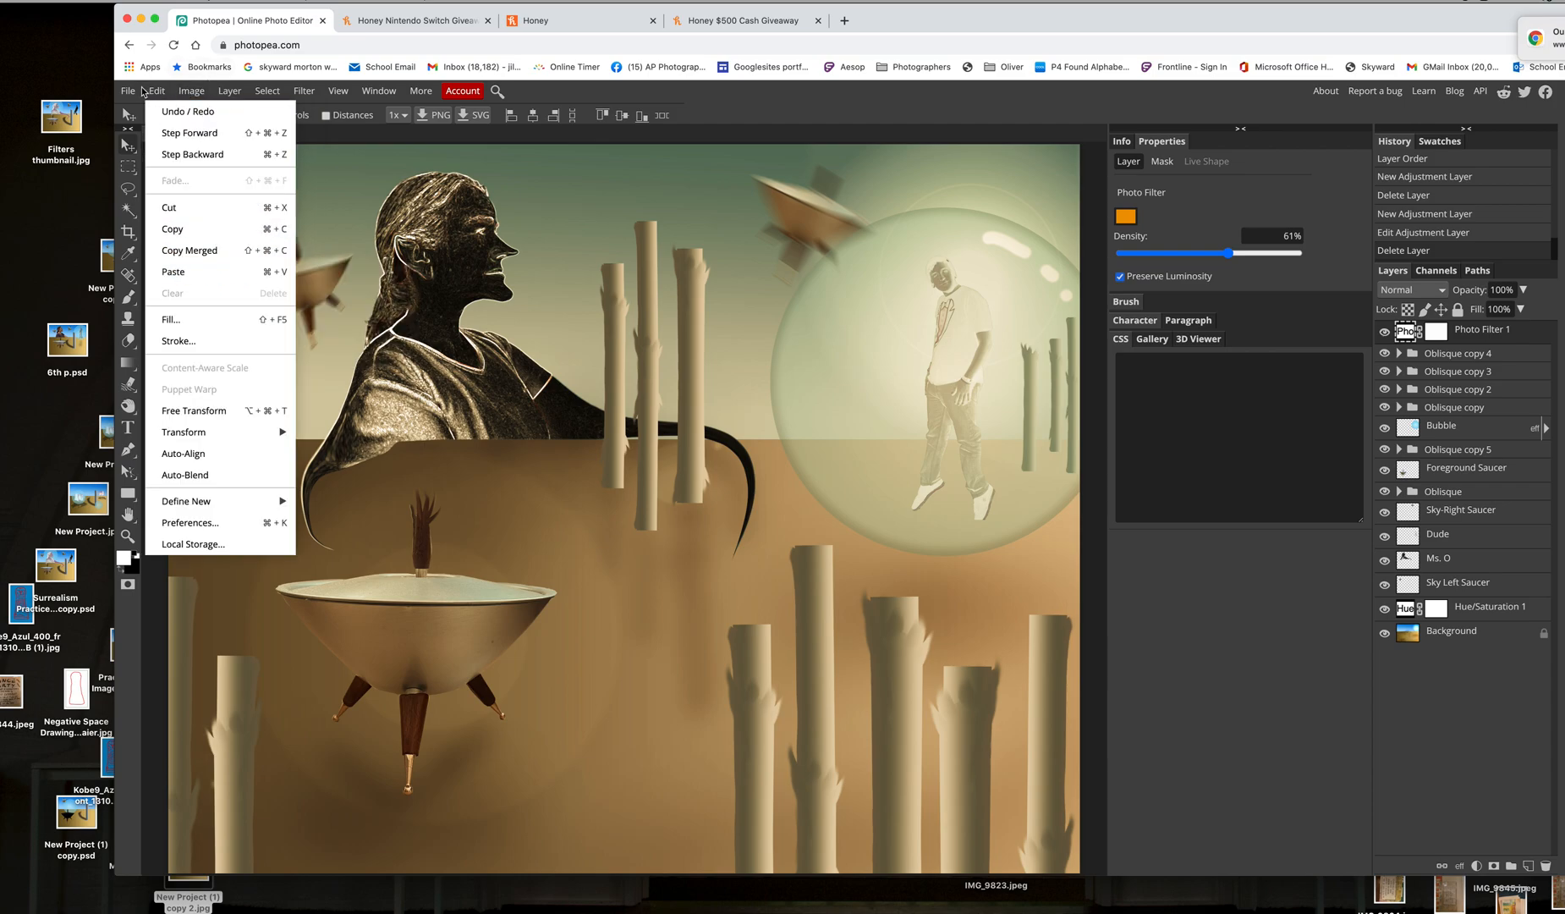
pyautogui.moveTo(128, 91)
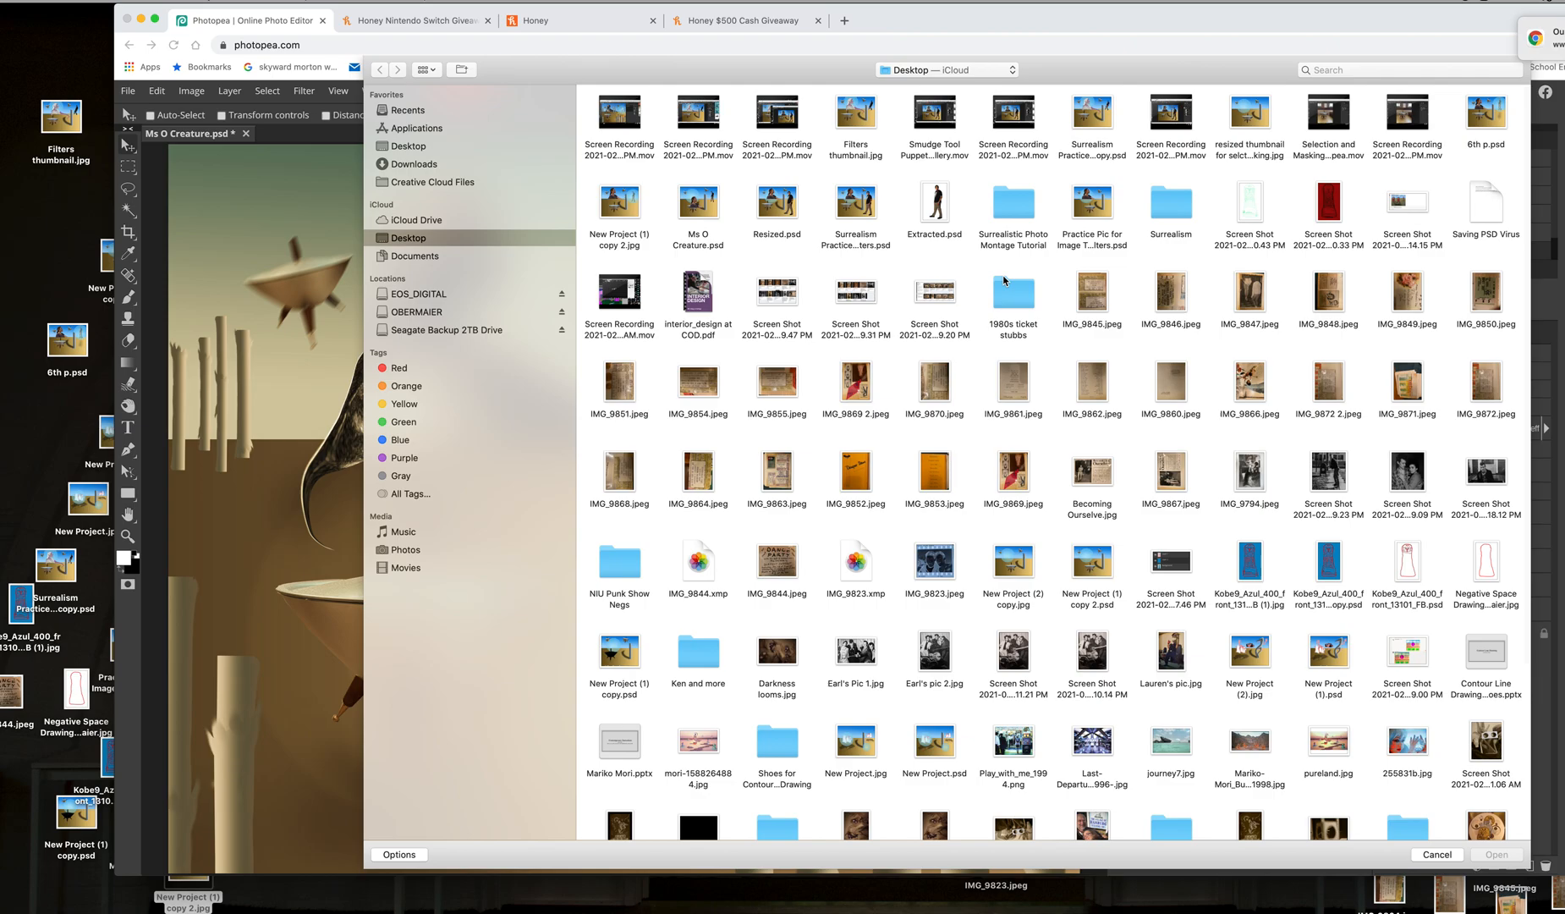
pyautogui.scroll(-5, 920, 405)
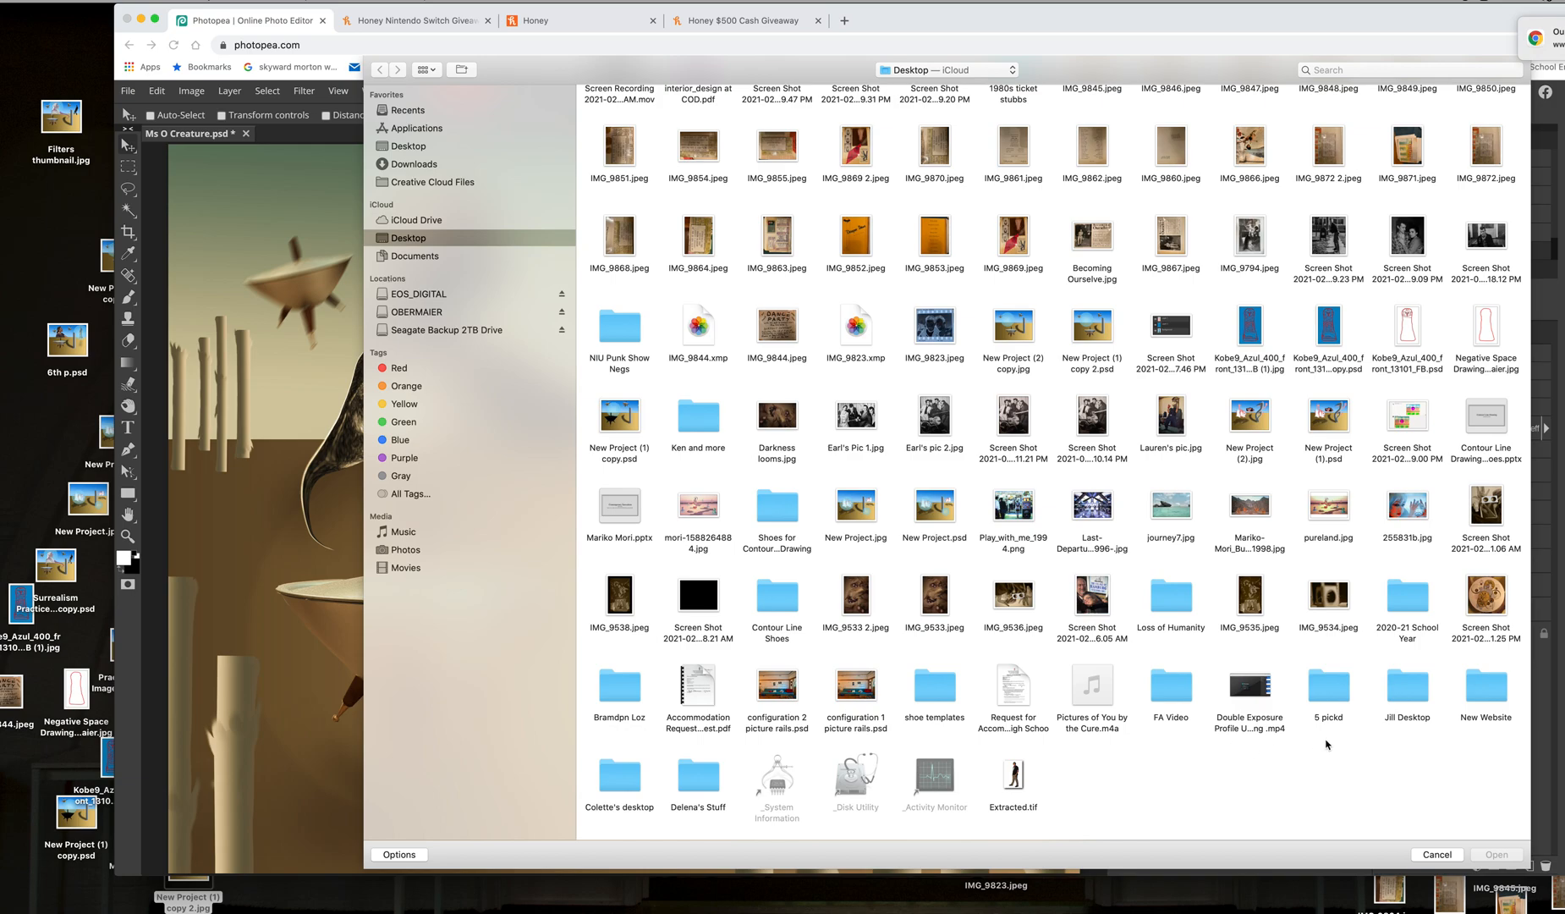
pyautogui.click(1388, 72)
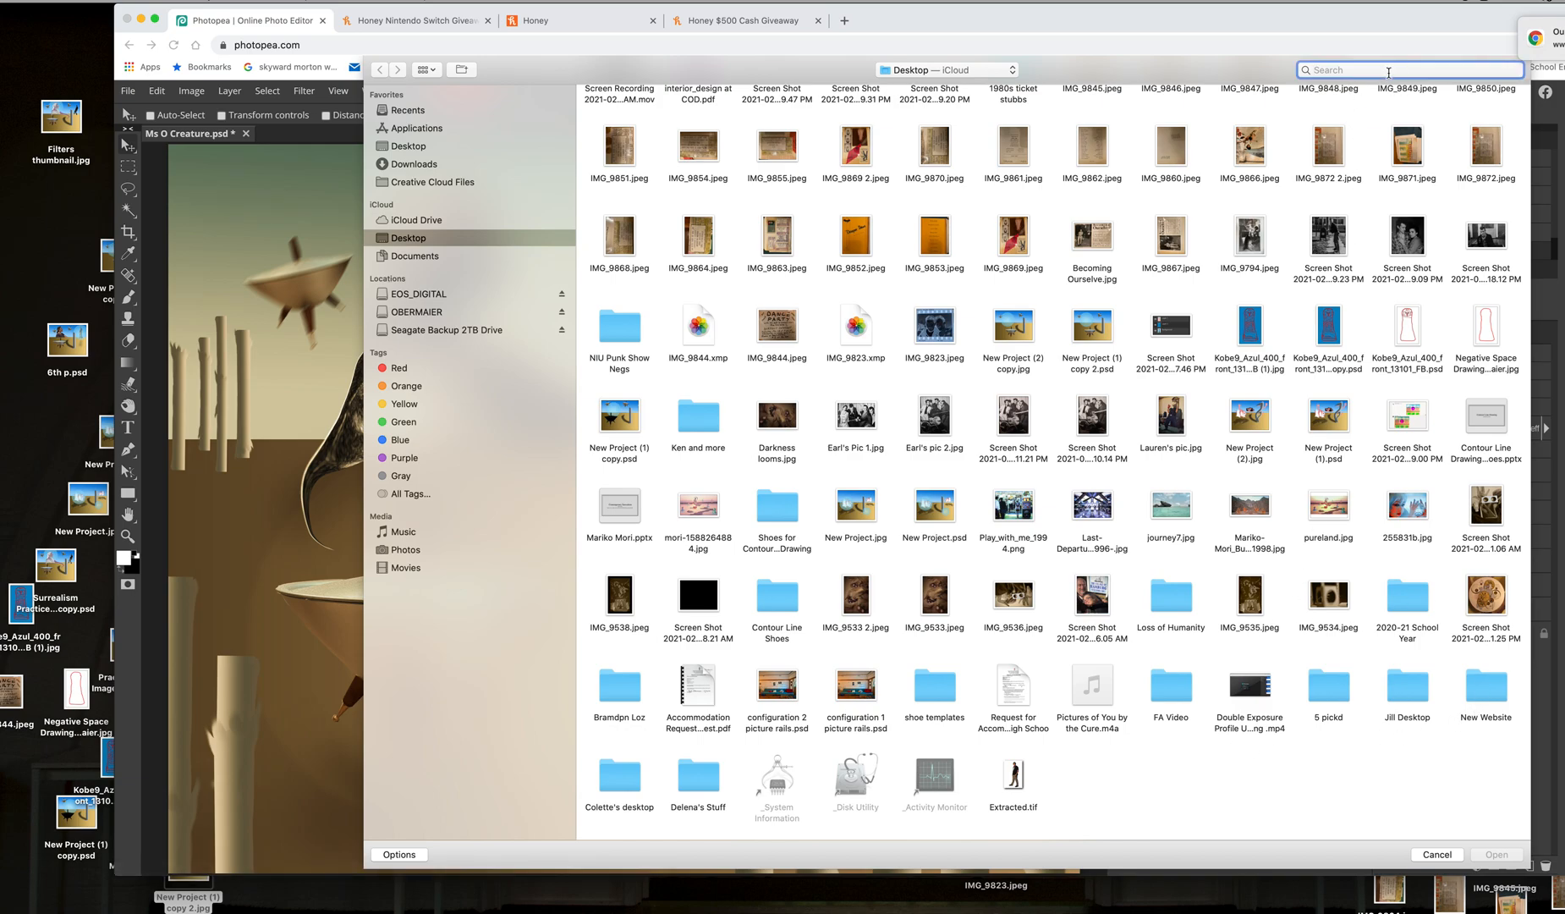
pyautogui.write('Double')
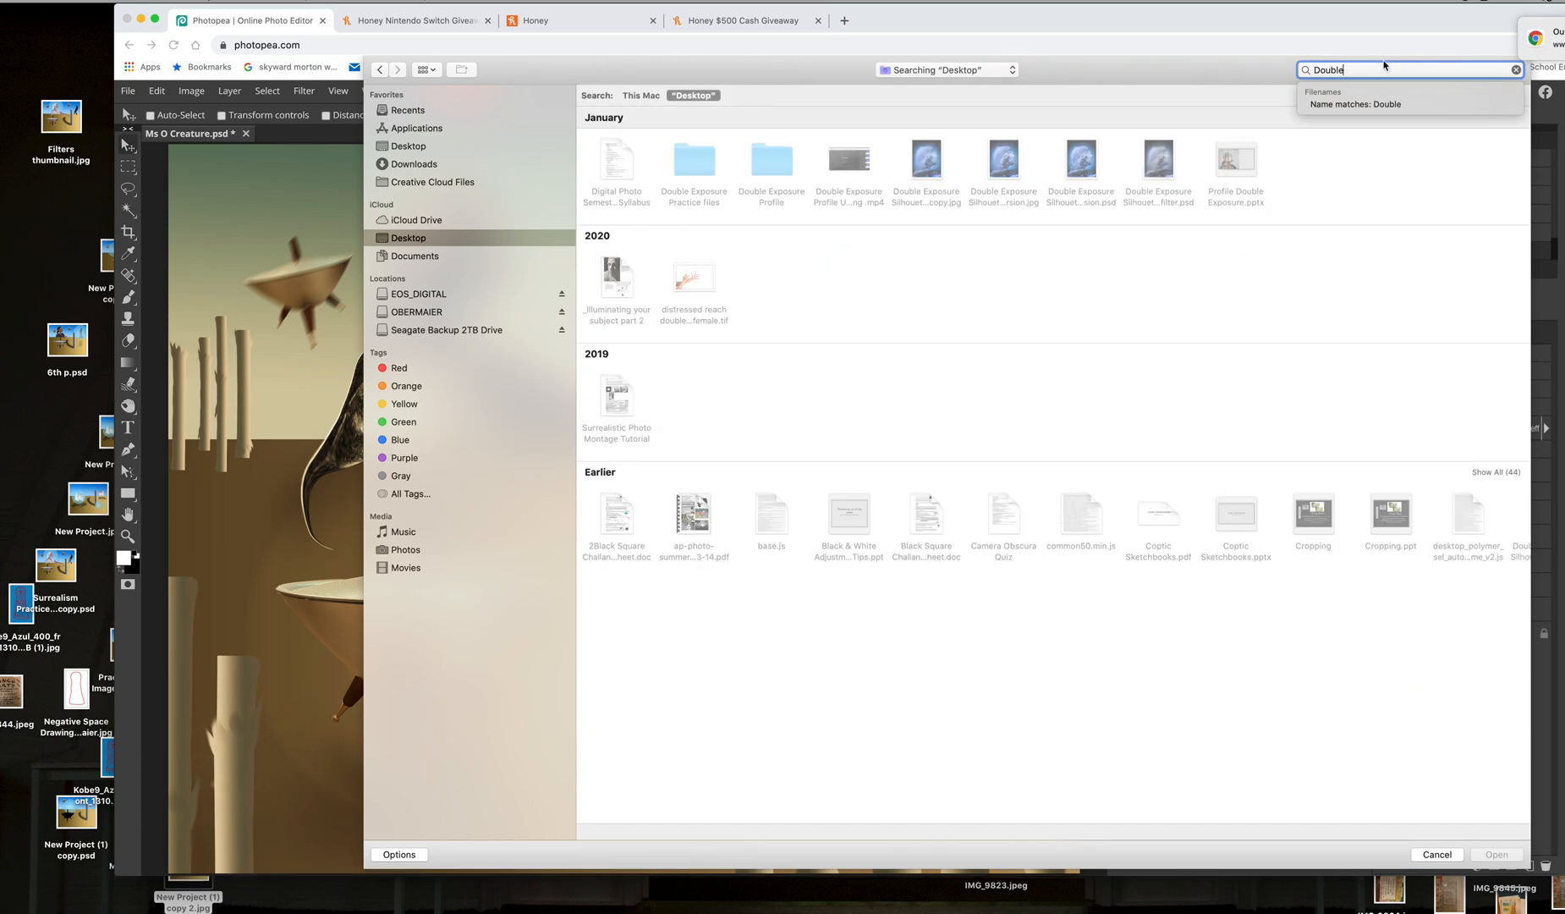
pyautogui.press('Down')
pyautogui.doubleClick(706, 169)
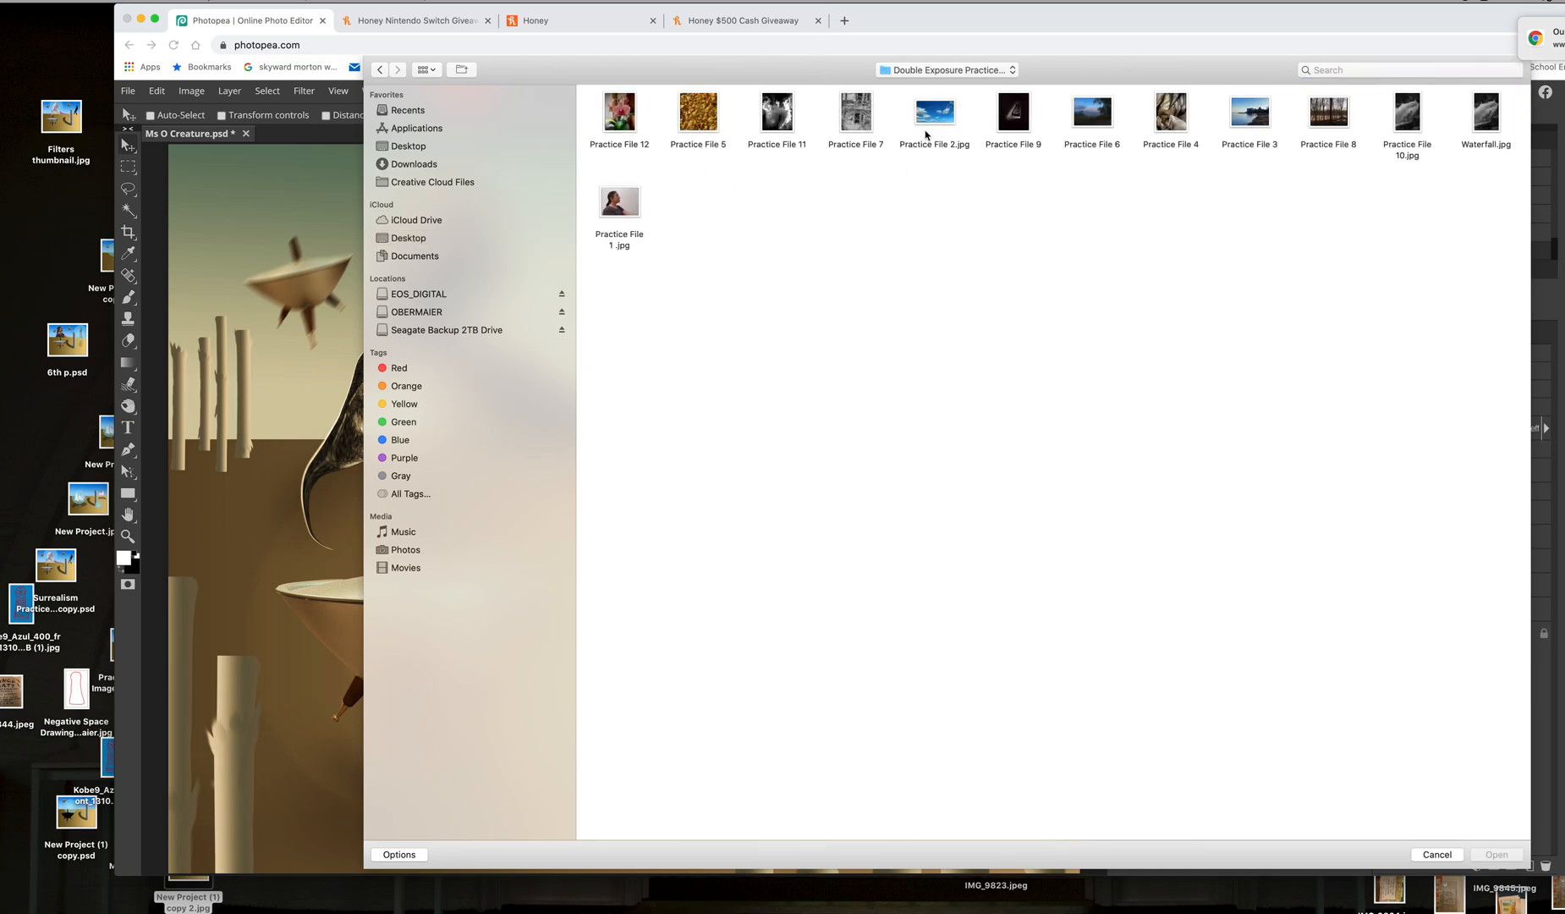
pyautogui.doubleClick(949, 114)
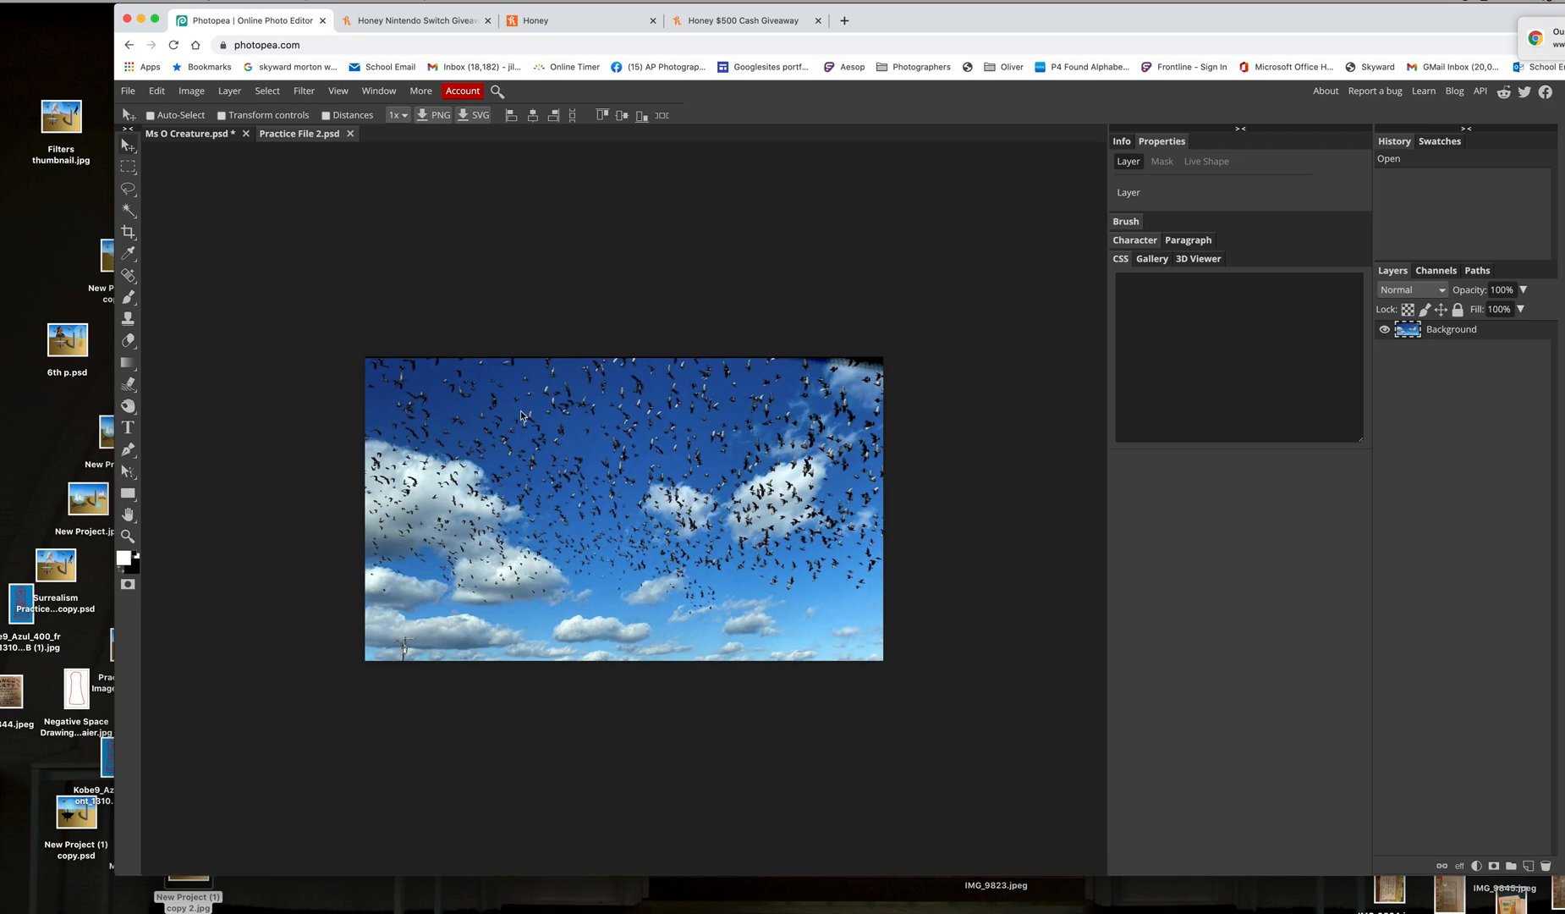
# - Copy the bird sky image into Ms O Creature.psd as the top layer and scale it to 587%, positioned to cover the canvas
pyautogui.moveTo(520, 411); pyautogui.dragTo(241, 733)
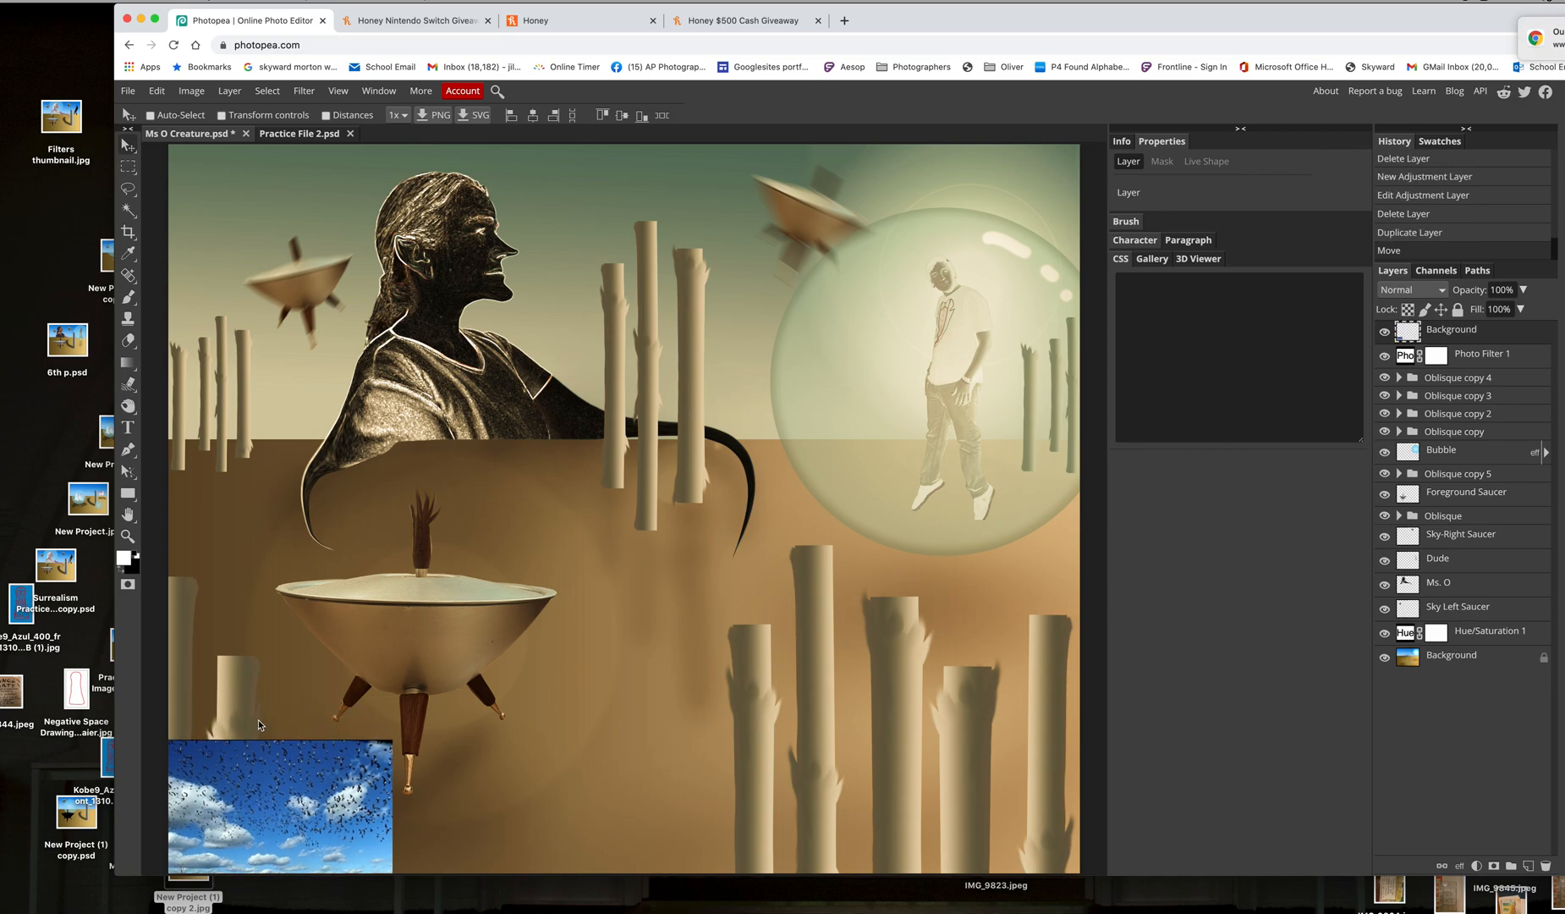
pyautogui.click(153, 90)
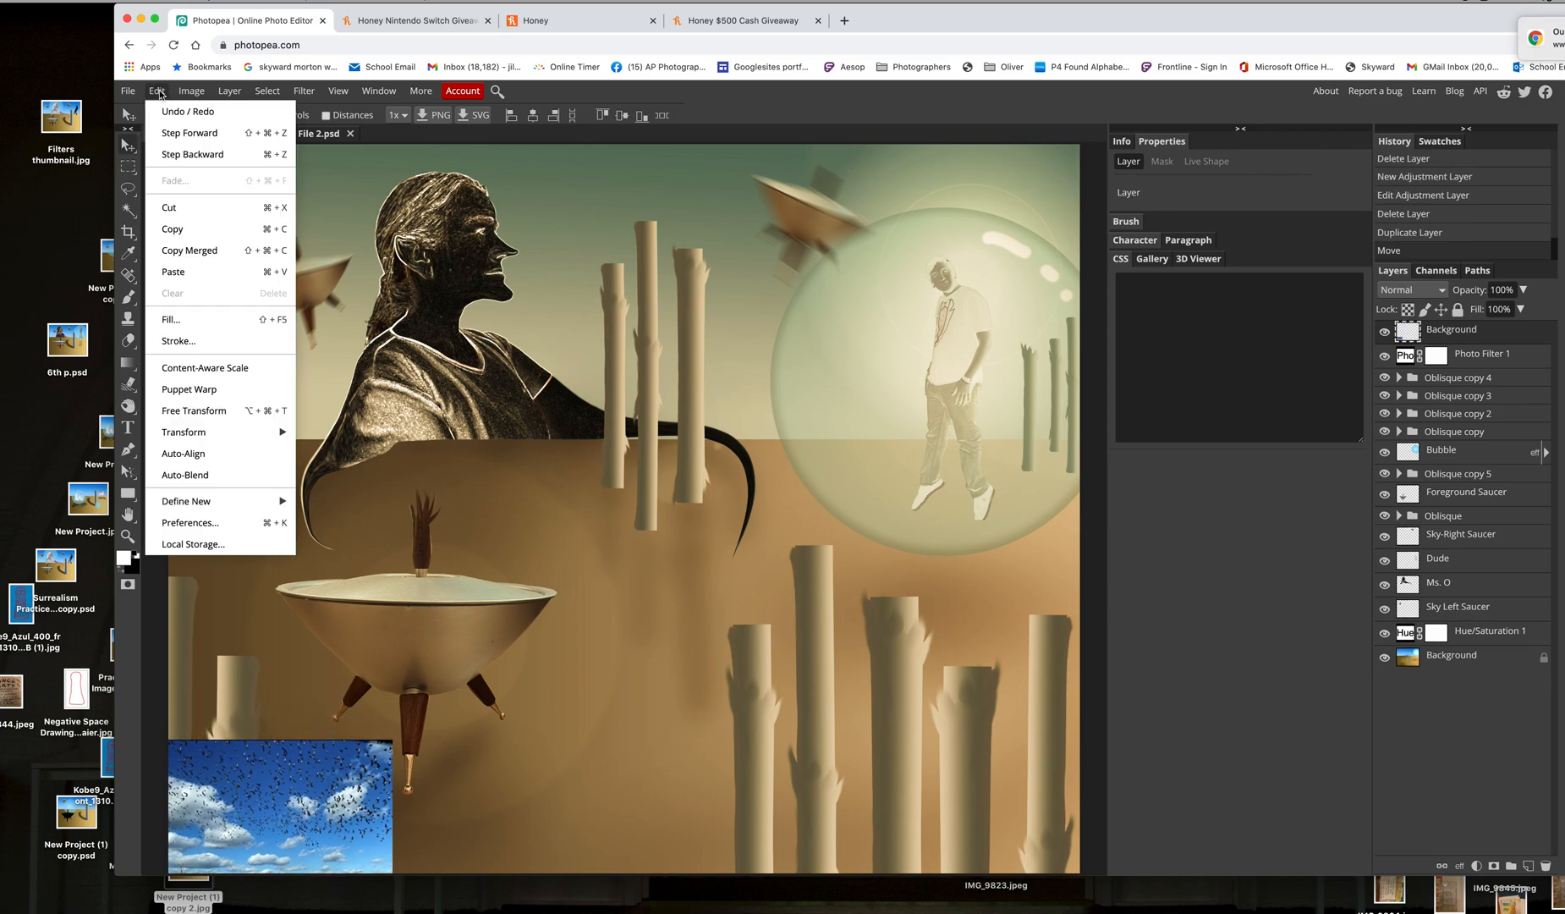
pyautogui.click(250, 411)
pyautogui.moveTo(394, 741); pyautogui.dragTo(1370, 127)
pyautogui.moveTo(742, 449); pyautogui.dragTo(684, 462)
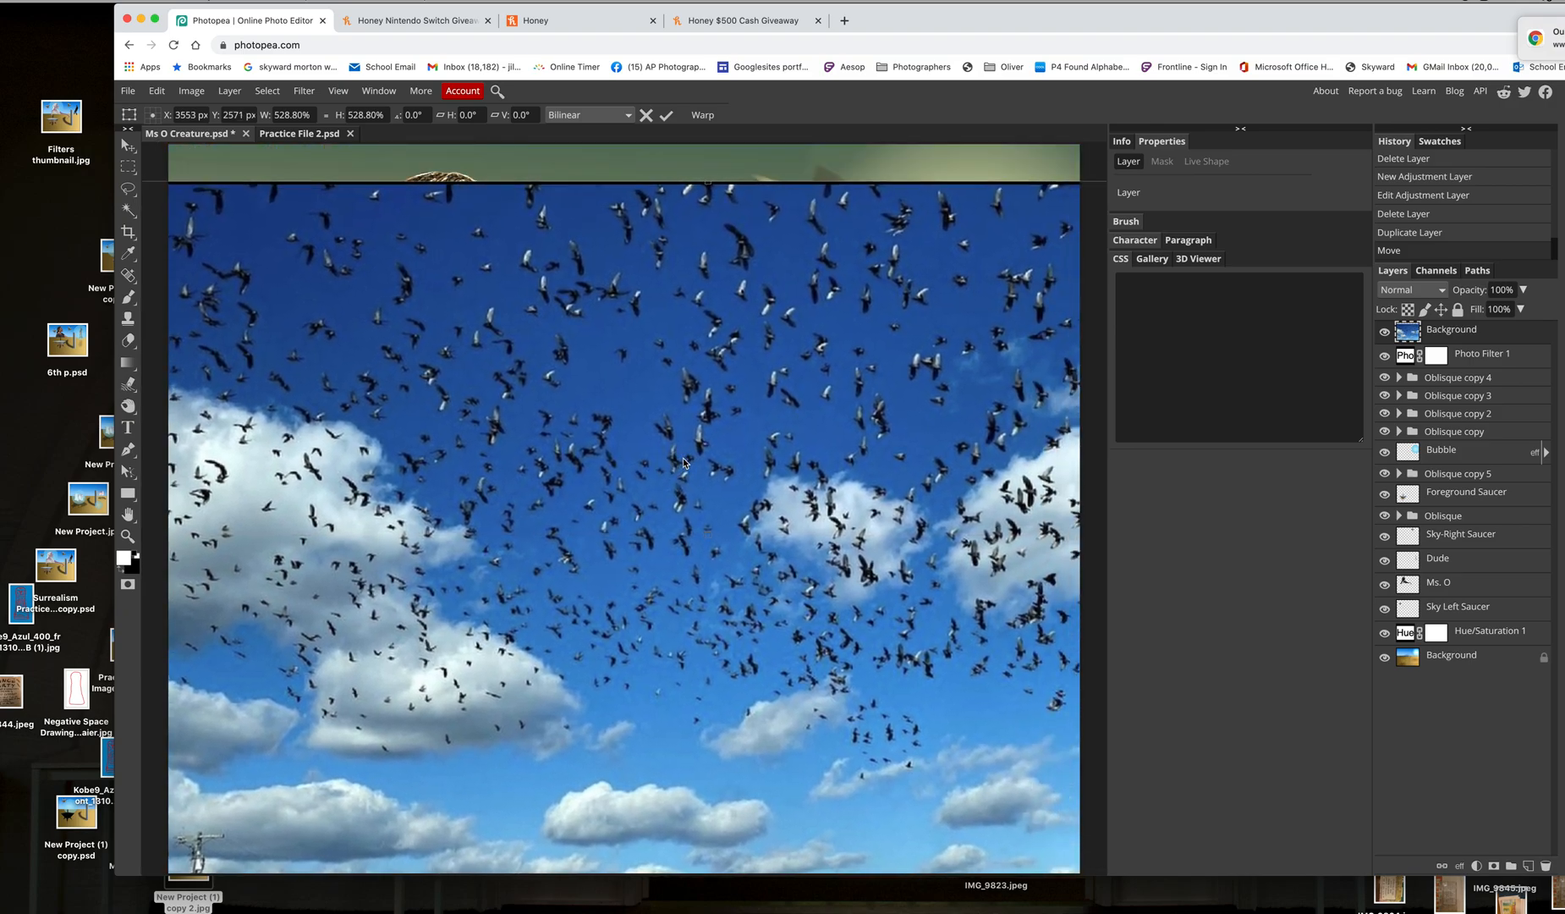
pyautogui.hotkey('ctrl', '-')
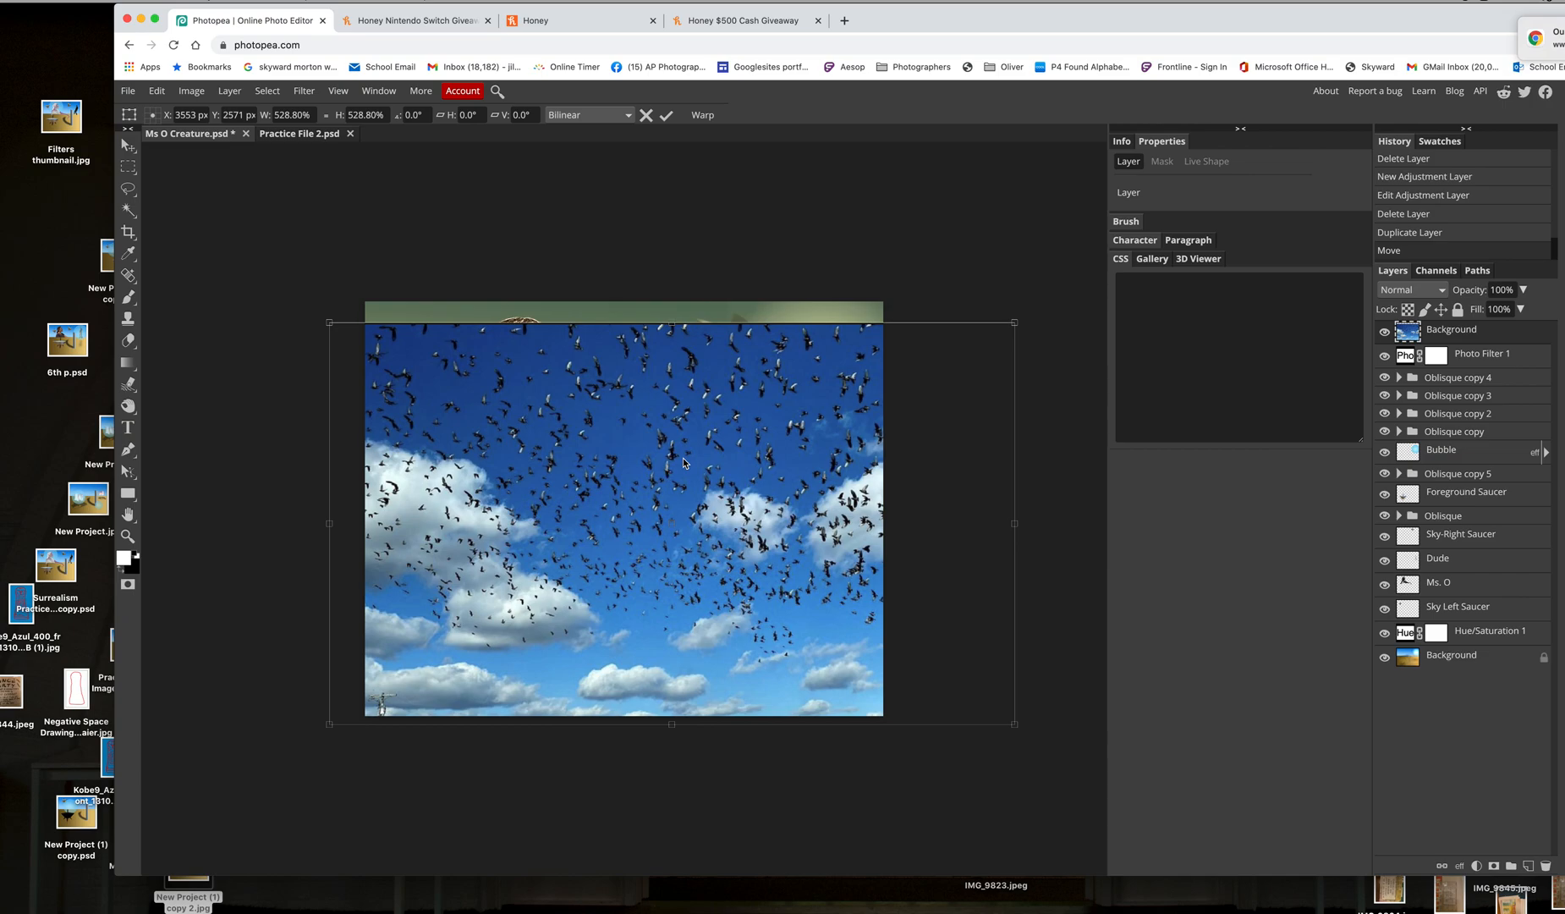
pyautogui.moveTo(1015, 322); pyautogui.dragTo(1093, 250)
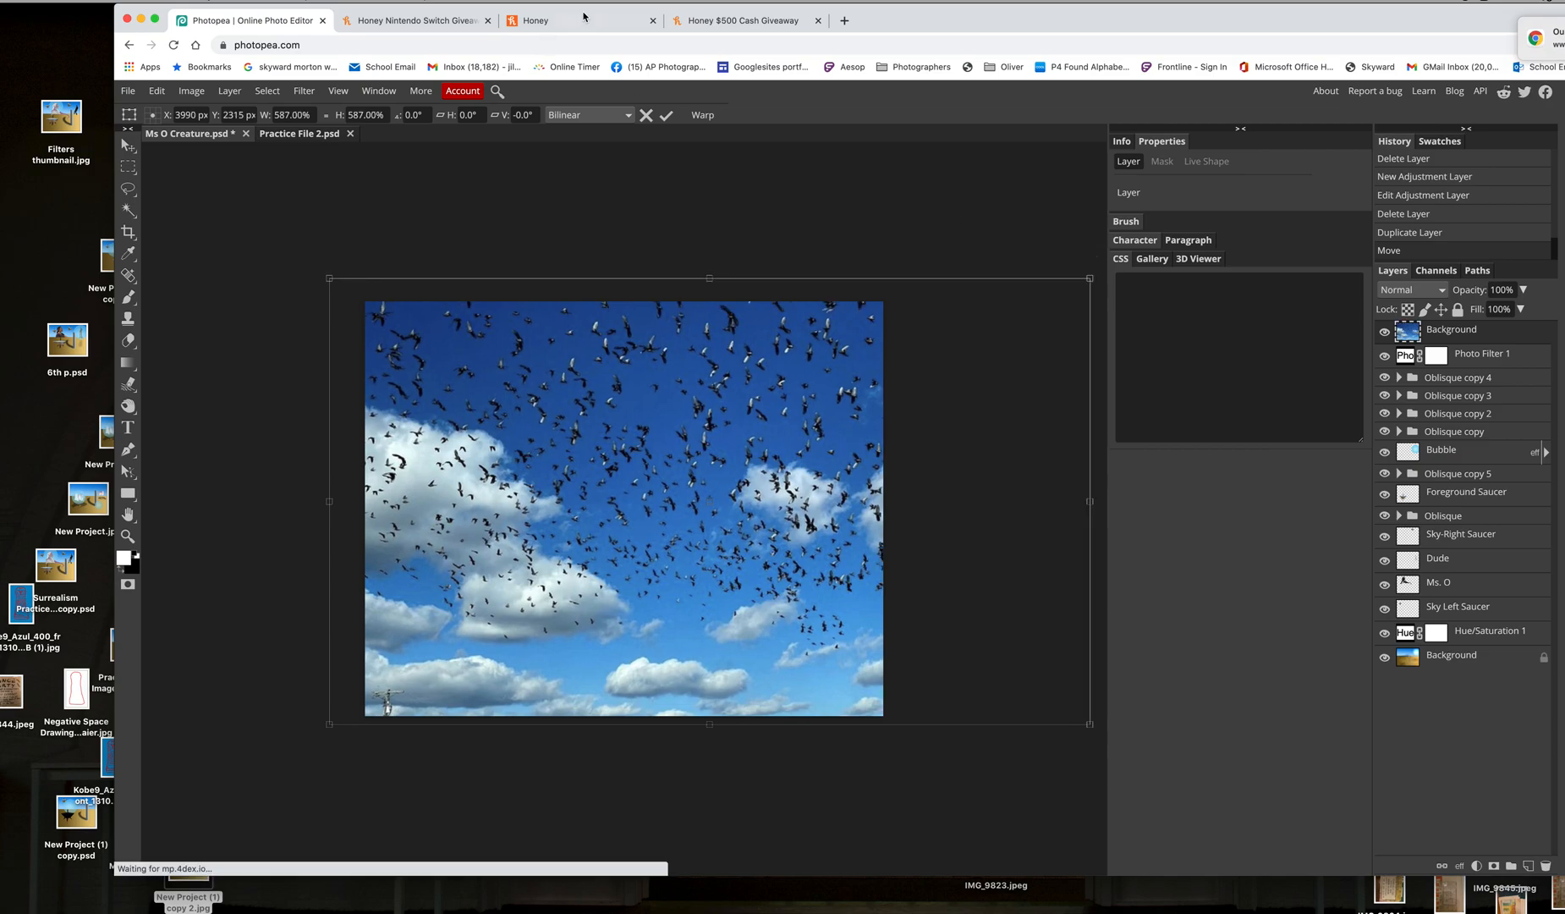
pyautogui.click(665, 119)
pyautogui.moveTo(704, 438); pyautogui.dragTo(663, 459)
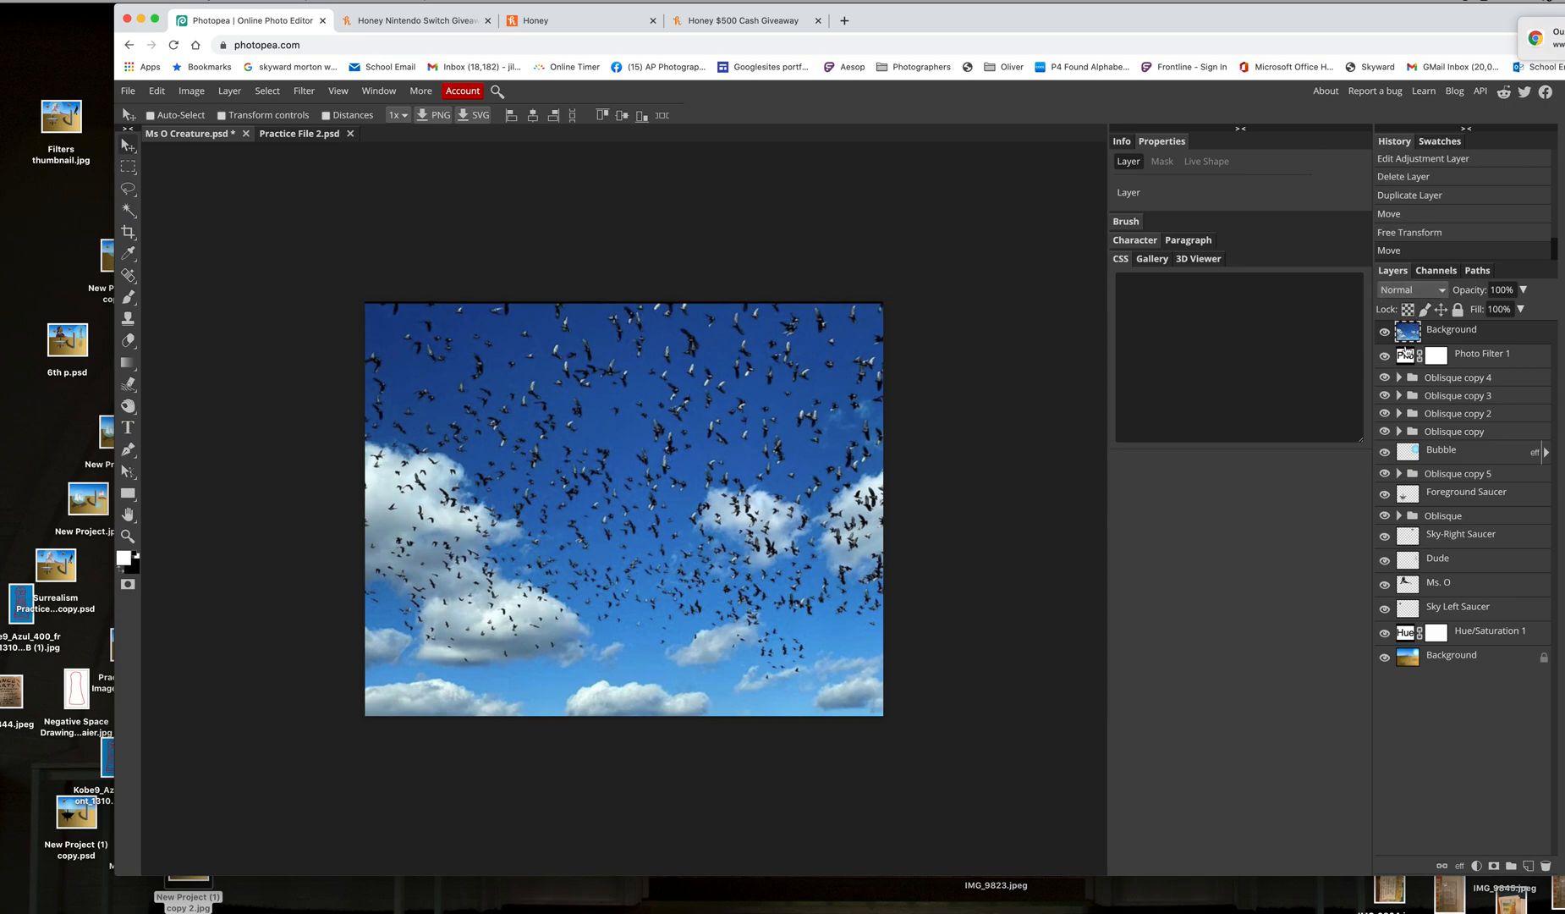
# - Try the darkening blend modes Darken, Multiply, Color Burn, Linear Burn and Darker Color on the bird sky layer
pyautogui.click(1443, 292)
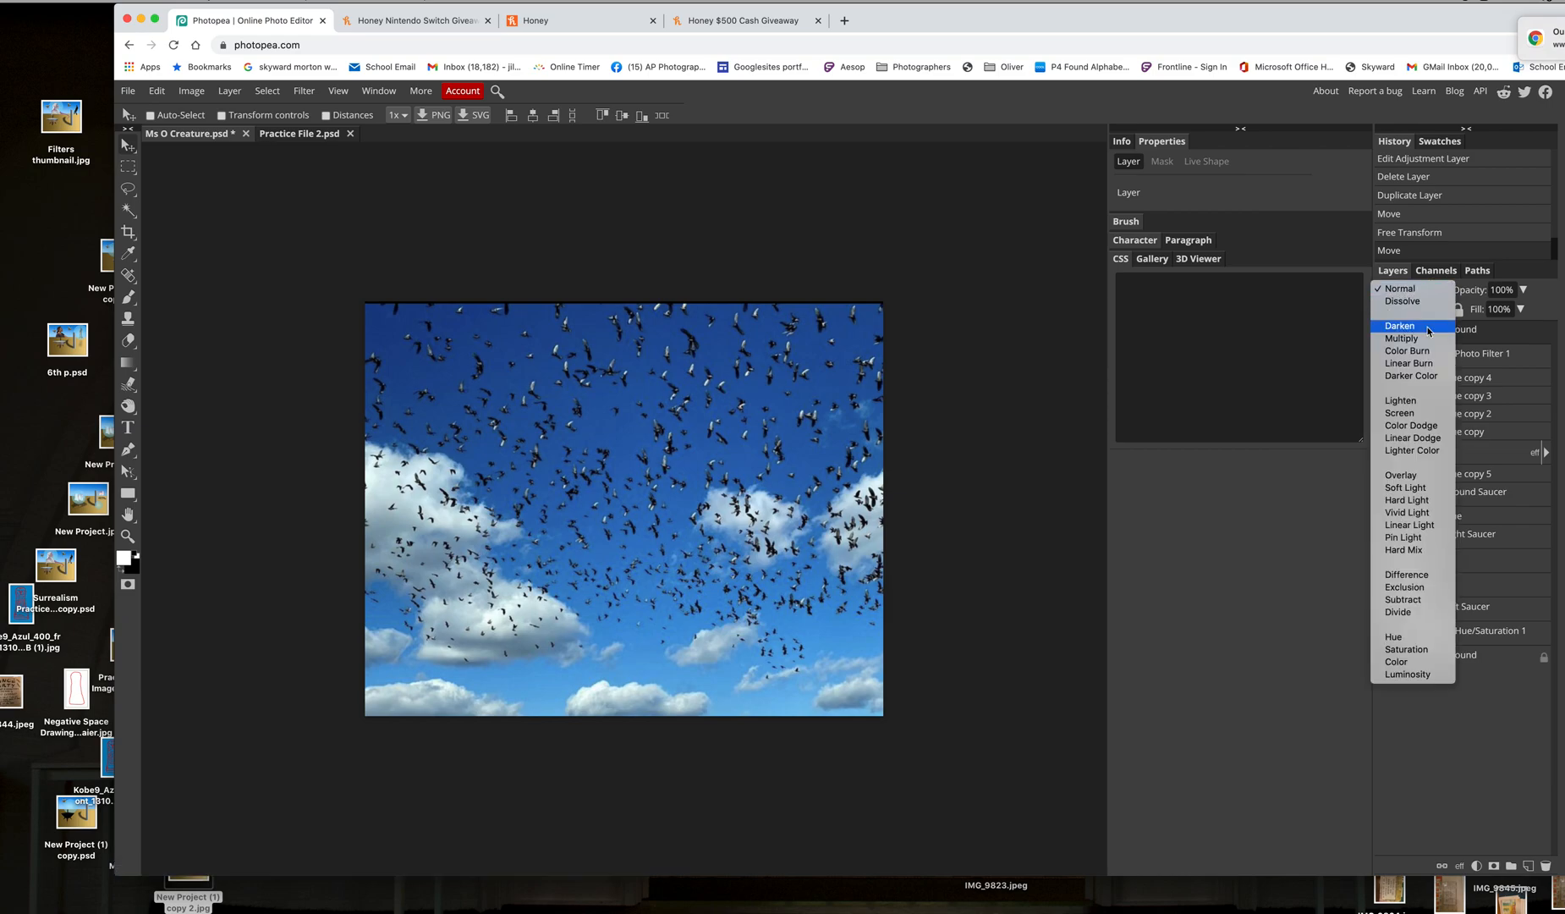
pyautogui.click(1427, 326)
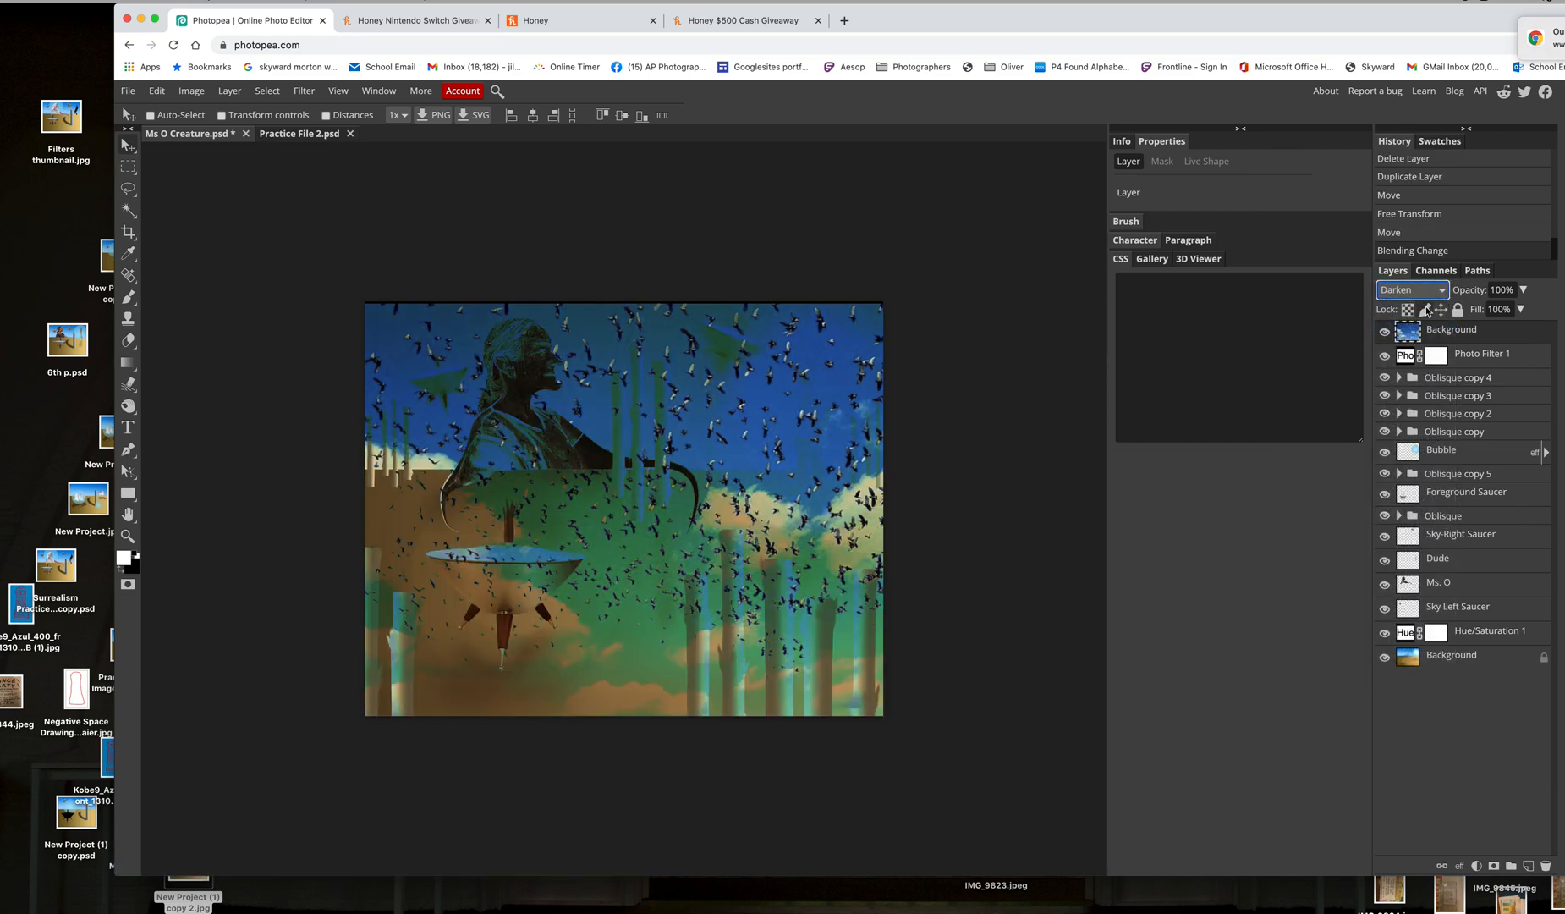
pyautogui.click(1442, 291)
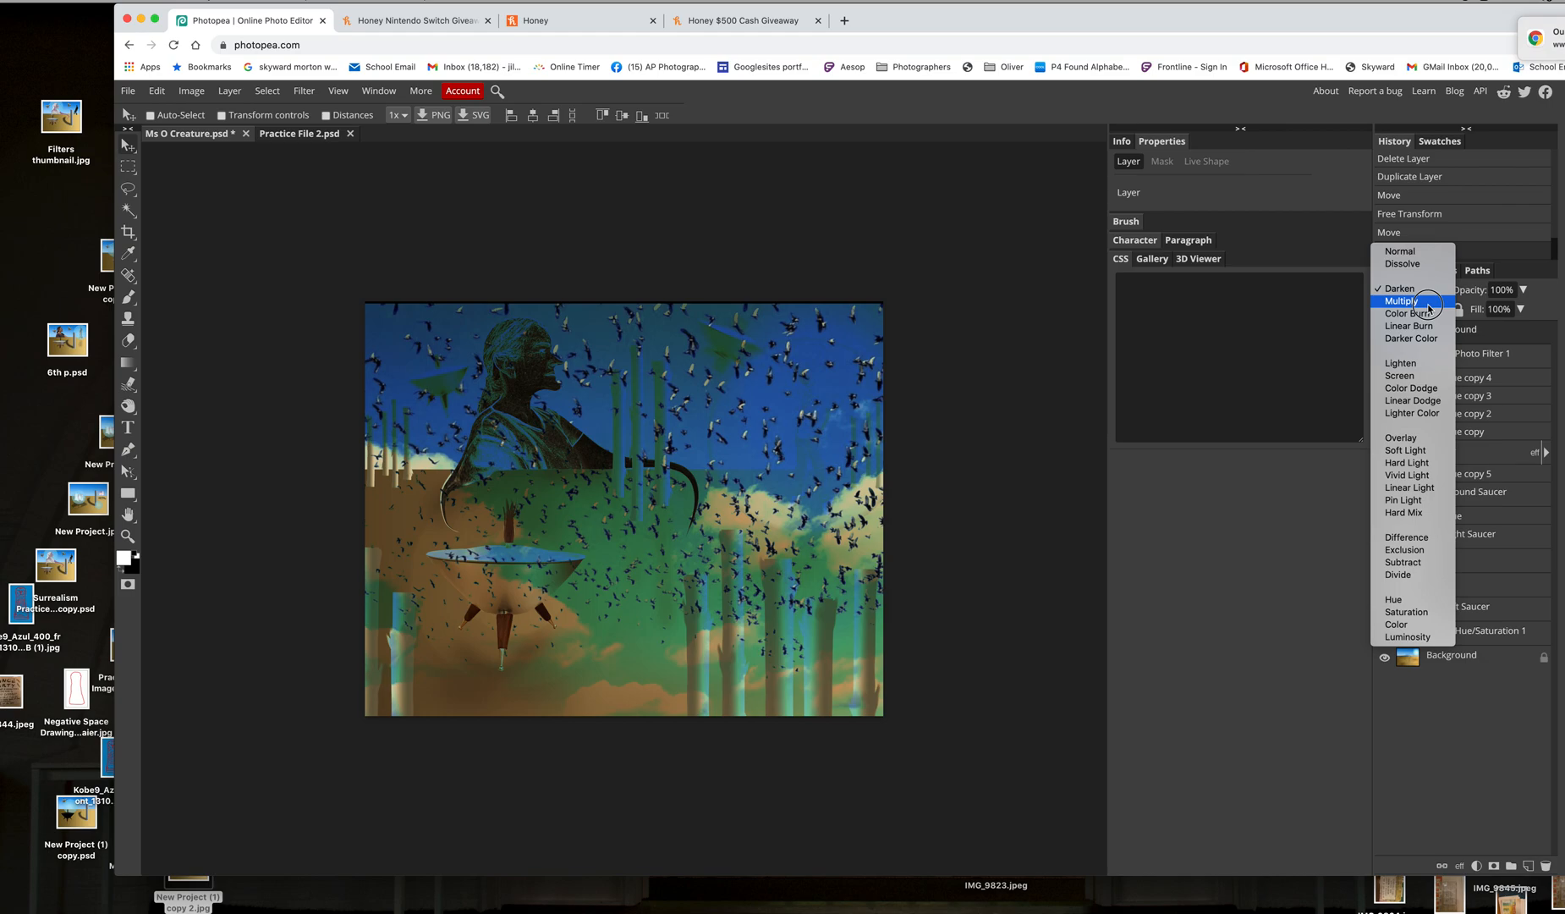
pyautogui.click(1435, 308)
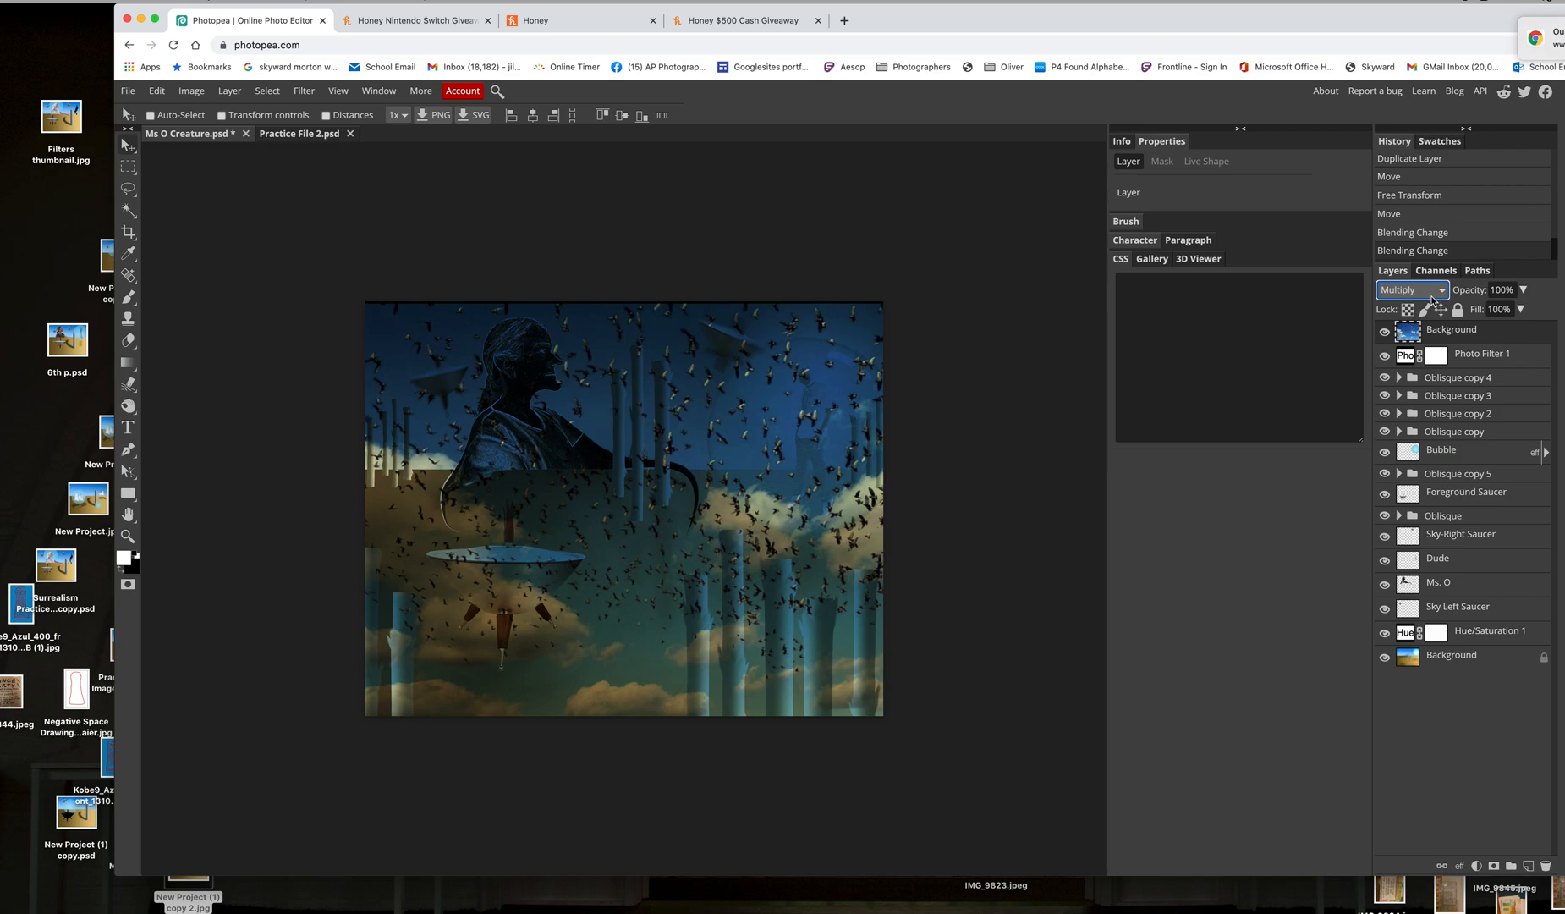
pyautogui.click(1433, 296)
pyautogui.click(1436, 301)
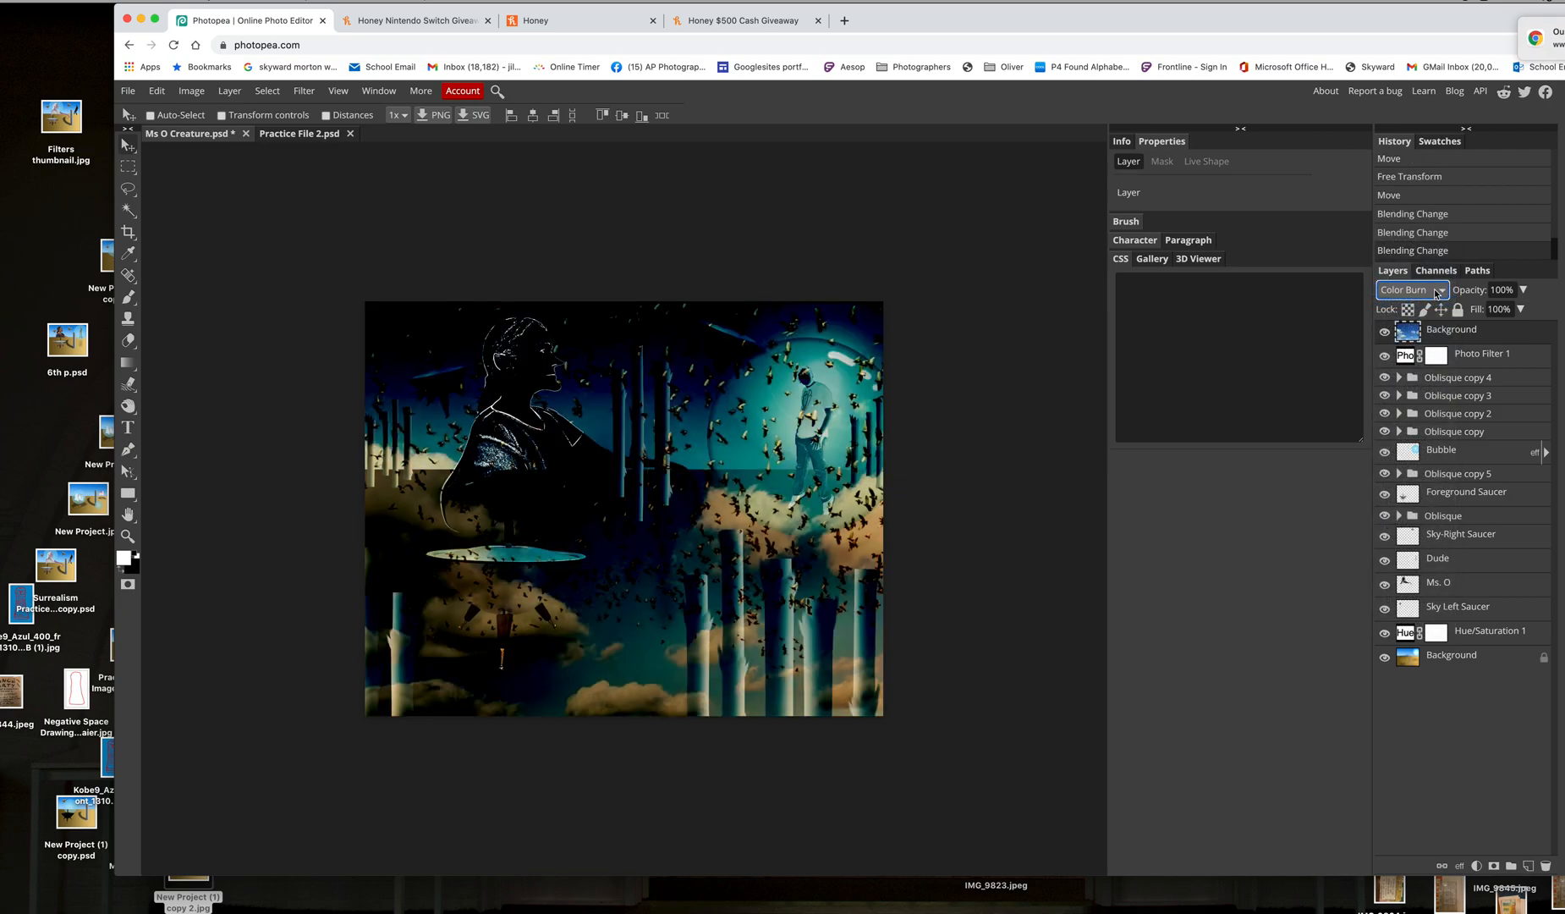
pyautogui.click(1436, 294)
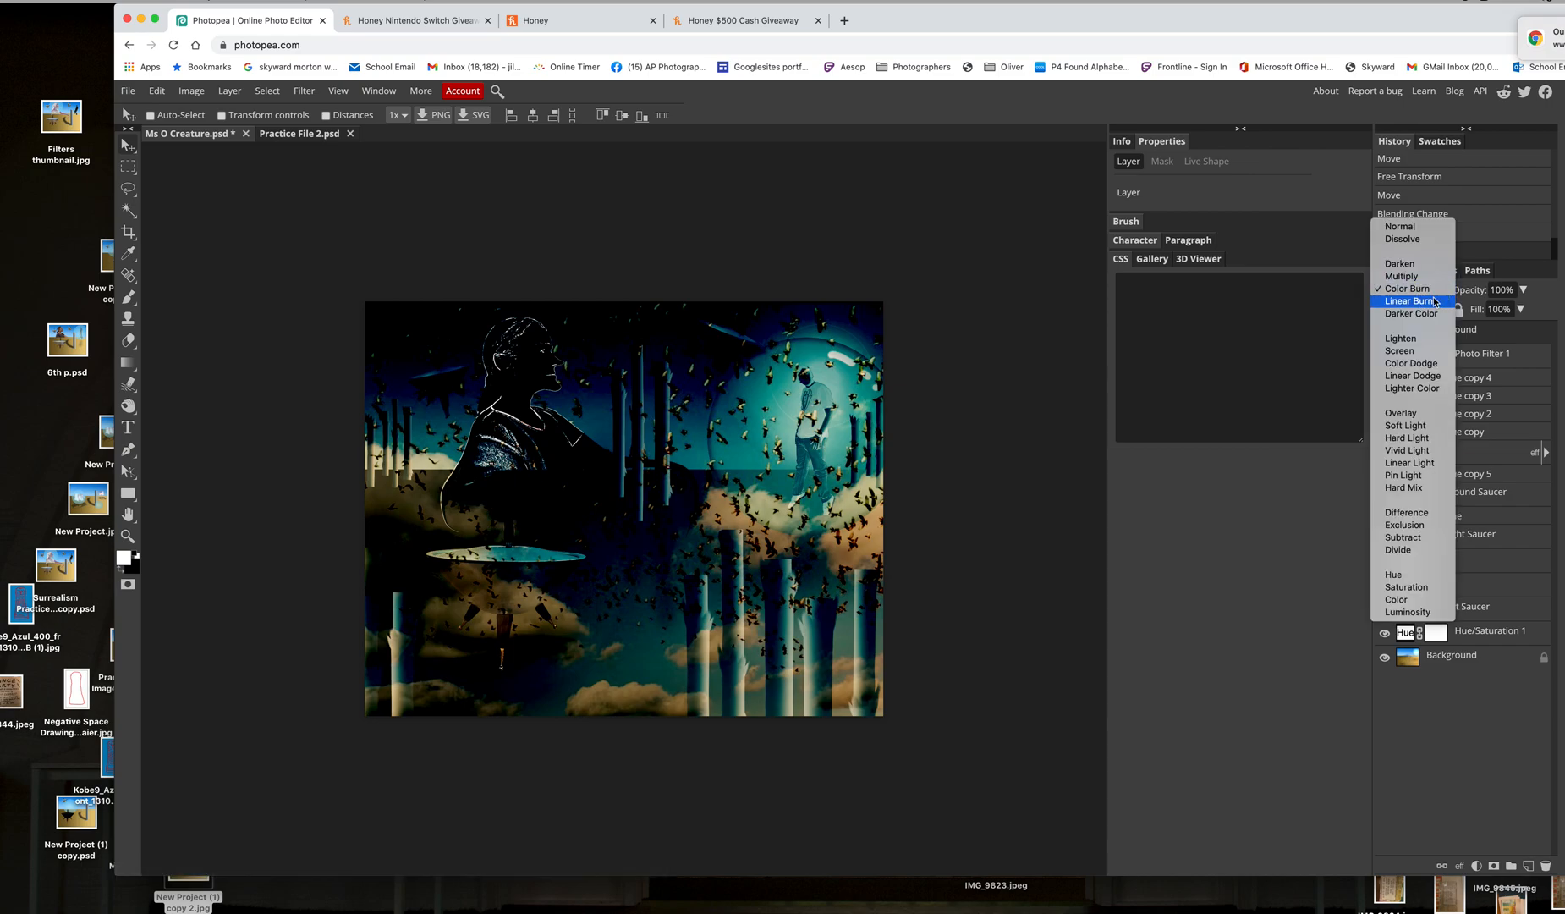
pyautogui.click(1438, 299)
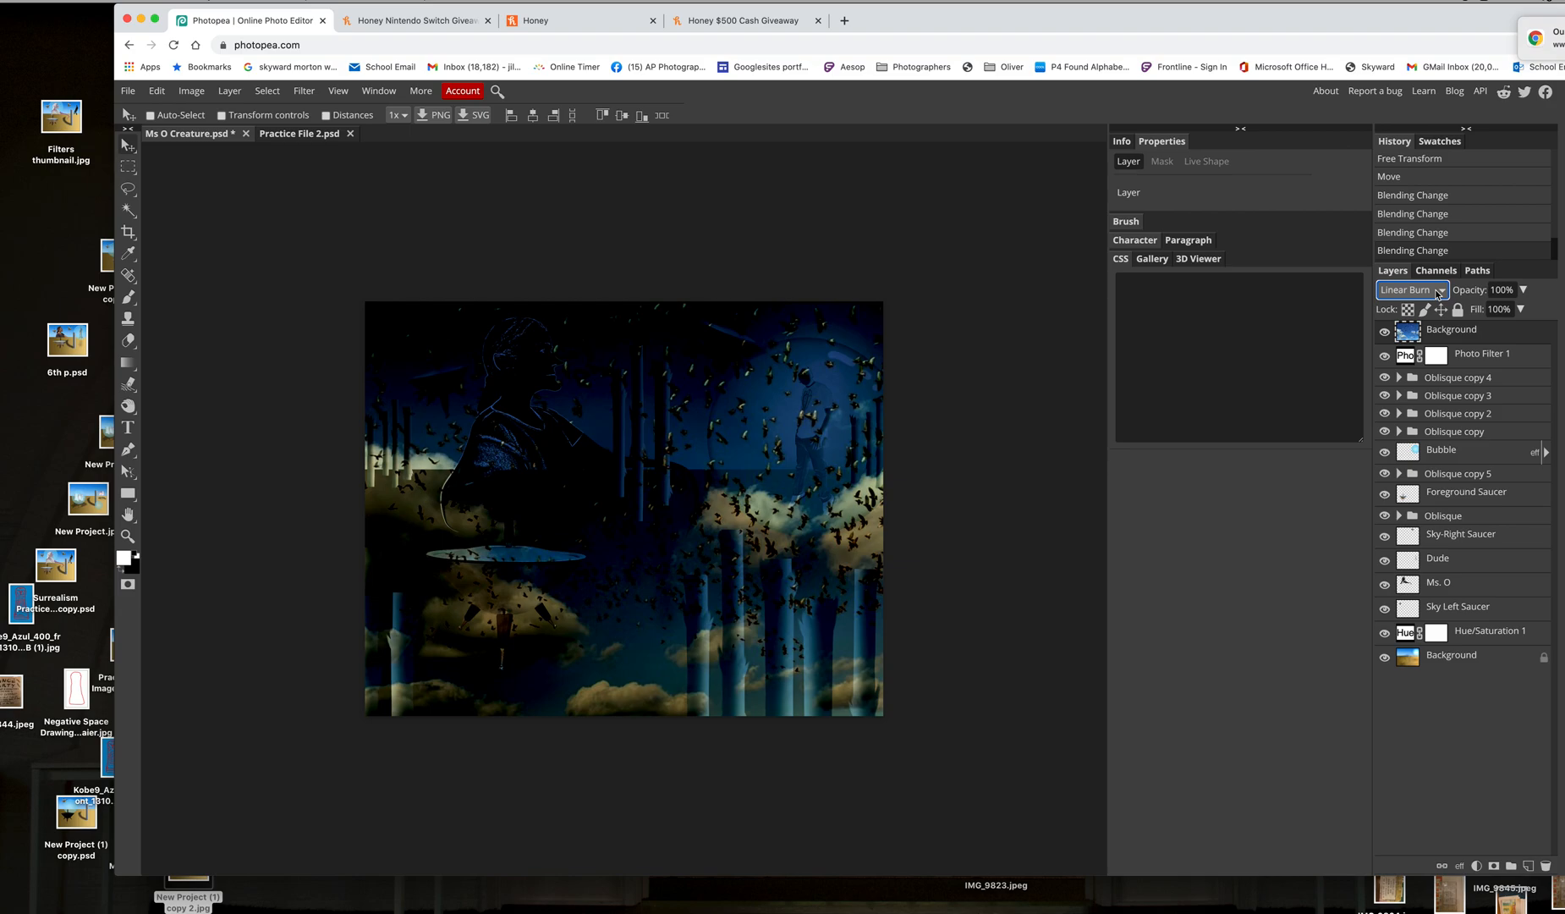
pyautogui.click(1439, 293)
pyautogui.click(1440, 296)
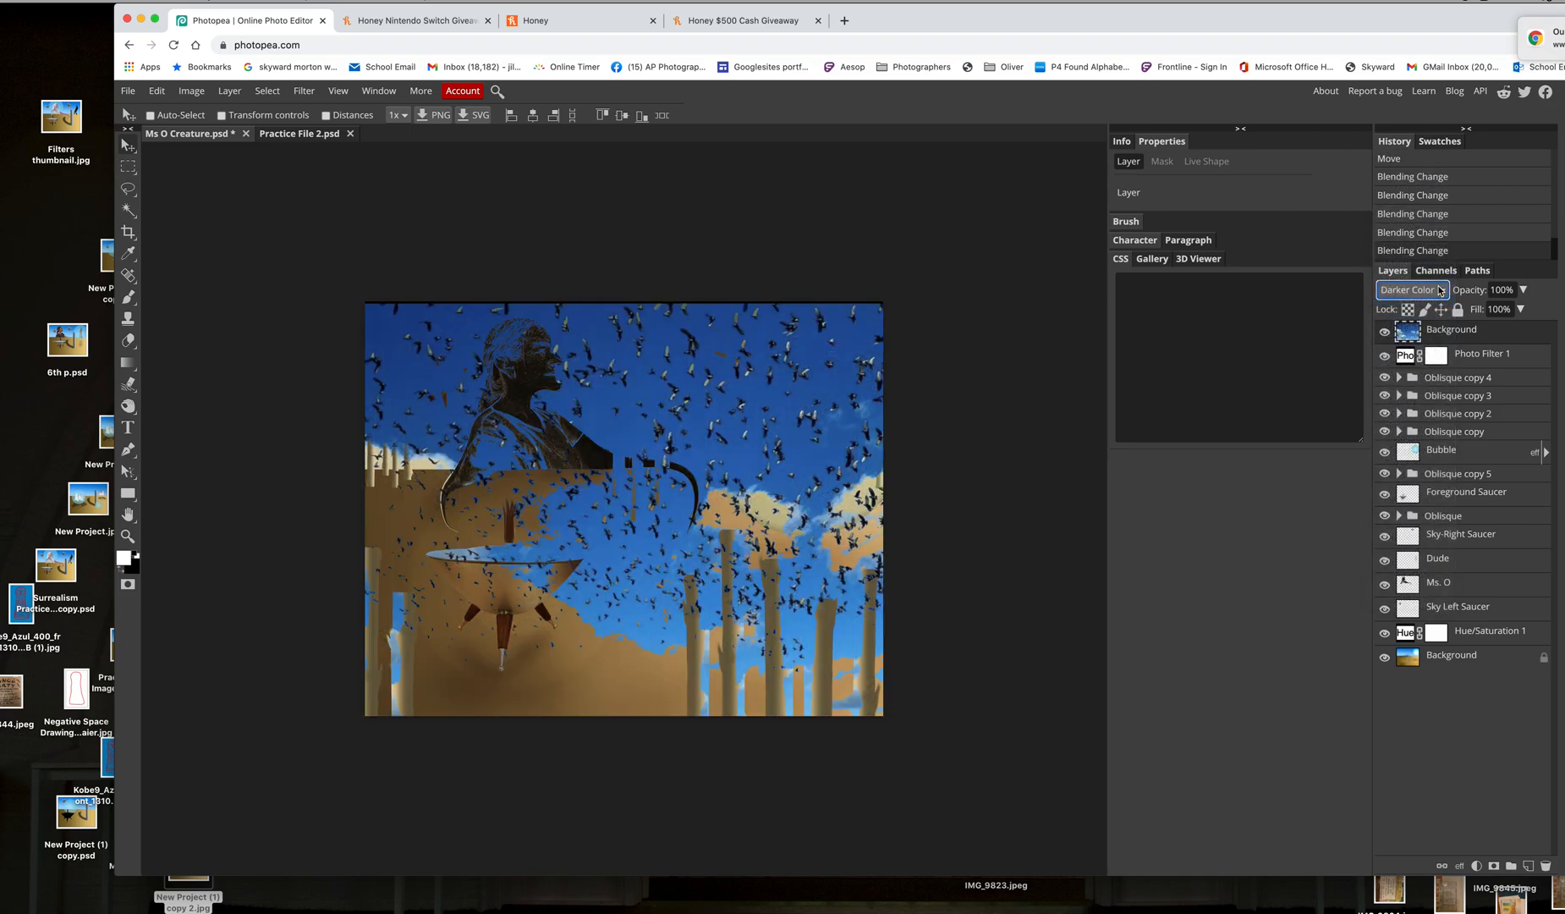
# - Try the lightening blend modes Lighten, Screen, Color Dodge, Linear Dodge and Lighter Color on the bird sky layer
pyautogui.click(1440, 291)
pyautogui.click(1432, 310)
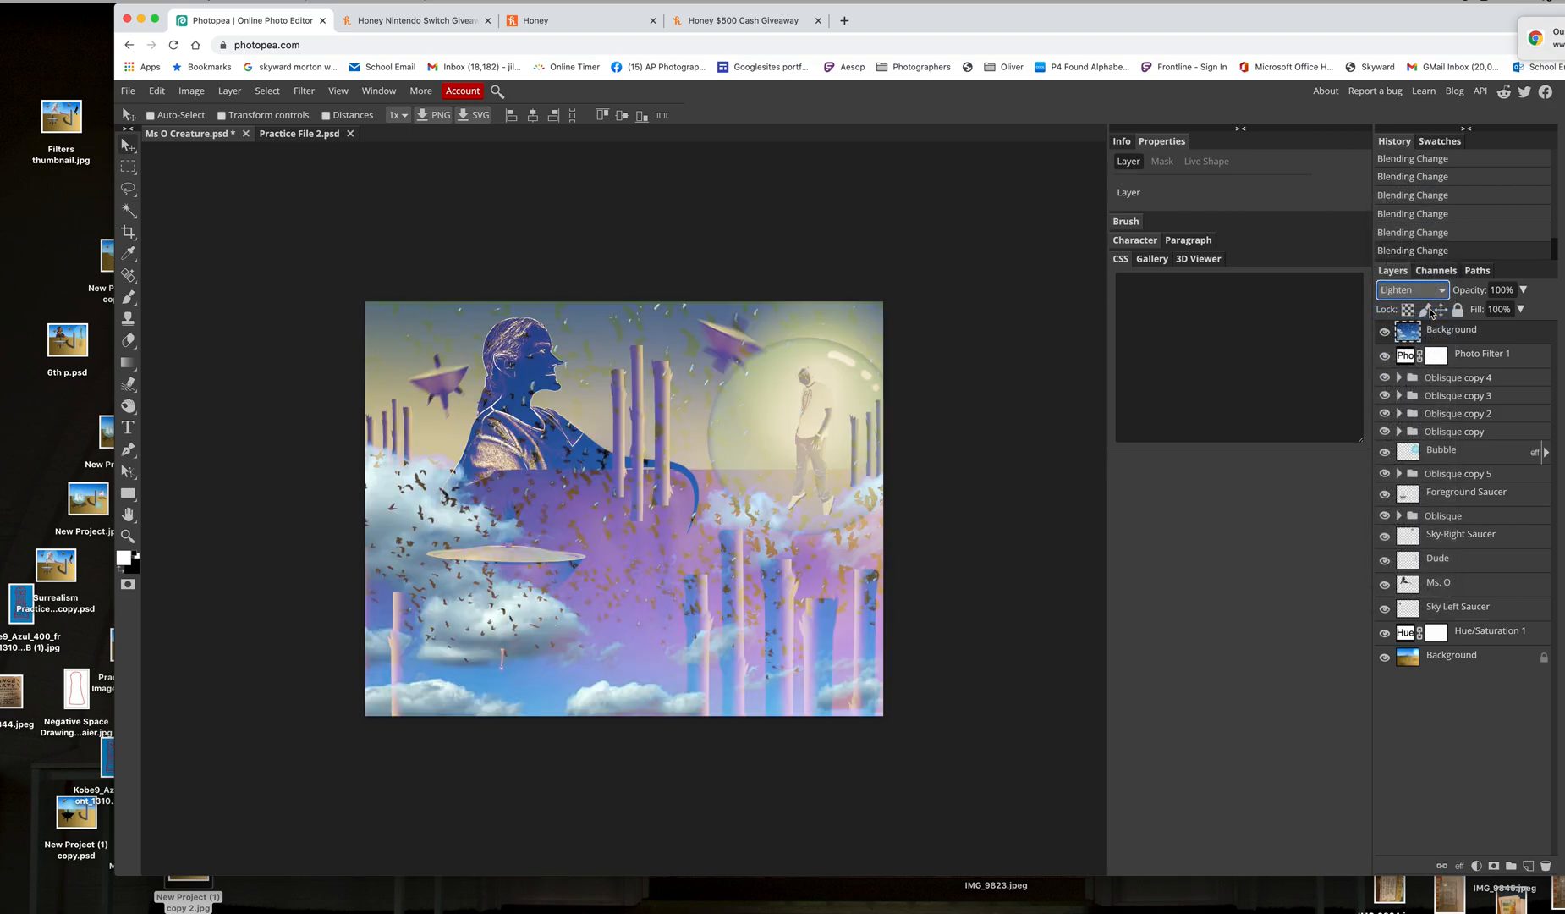
pyautogui.click(1432, 291)
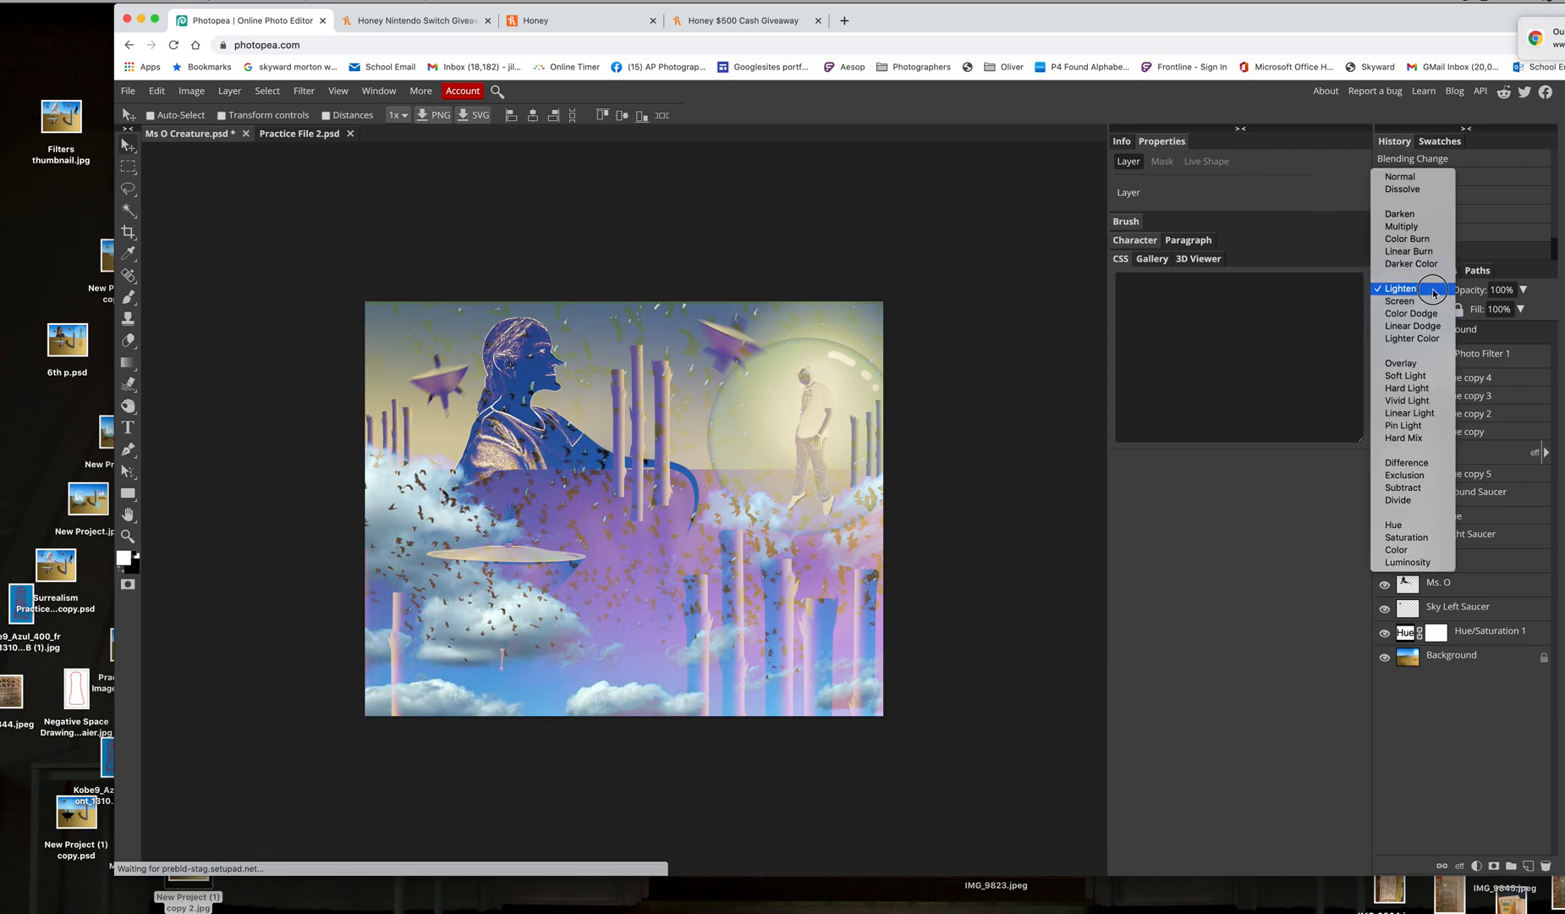
pyautogui.click(1432, 302)
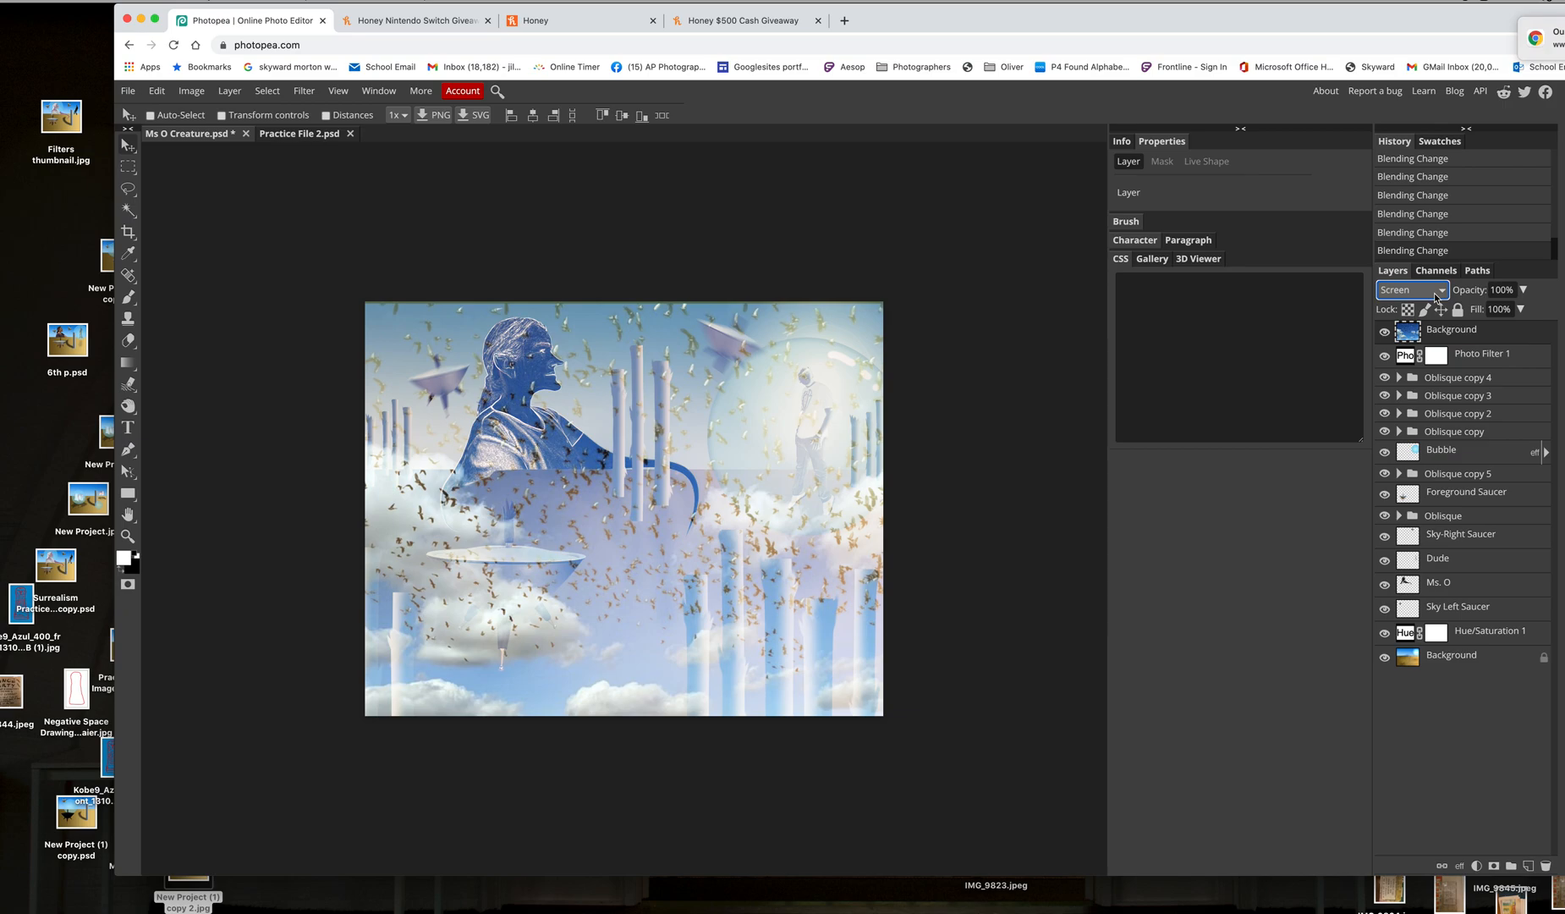
pyautogui.click(1434, 293)
pyautogui.click(1432, 302)
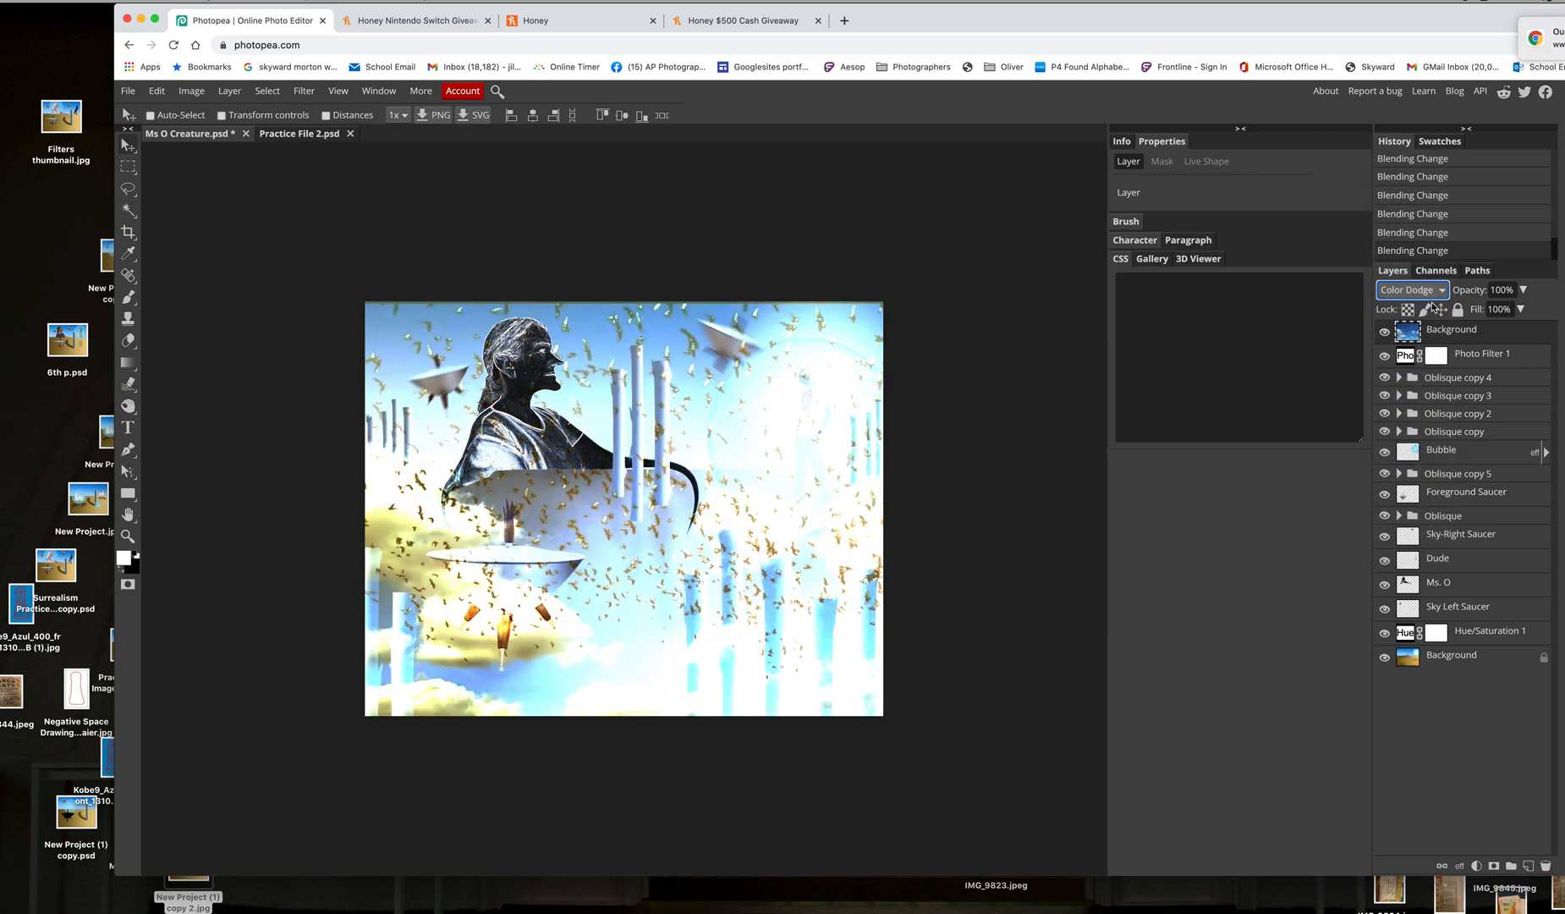
pyautogui.click(1433, 293)
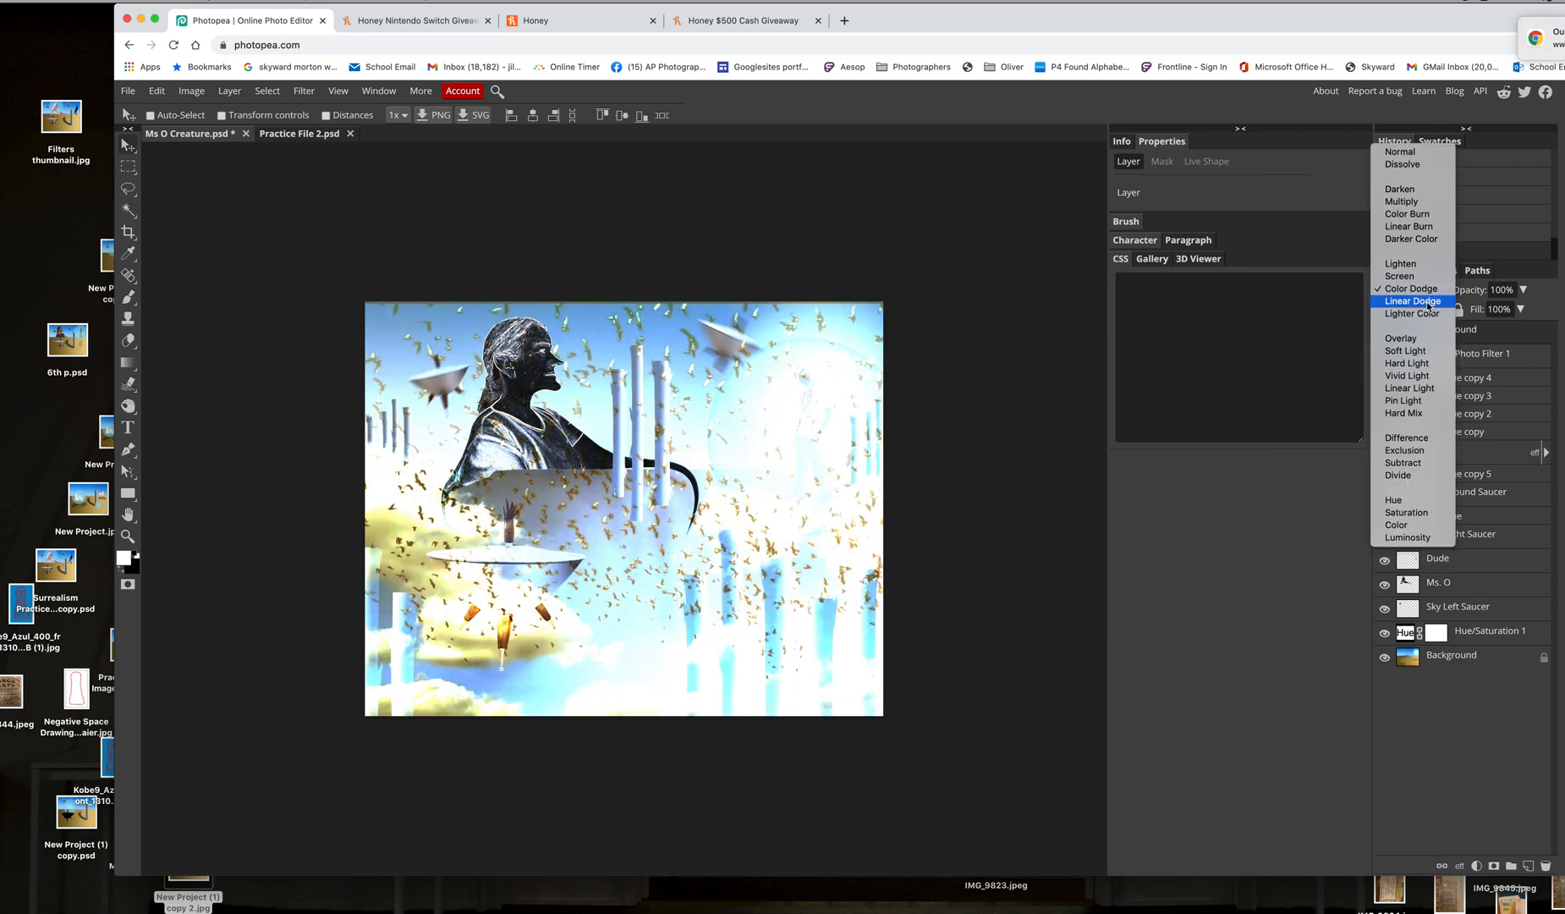
pyautogui.click(1434, 296)
pyautogui.click(1434, 292)
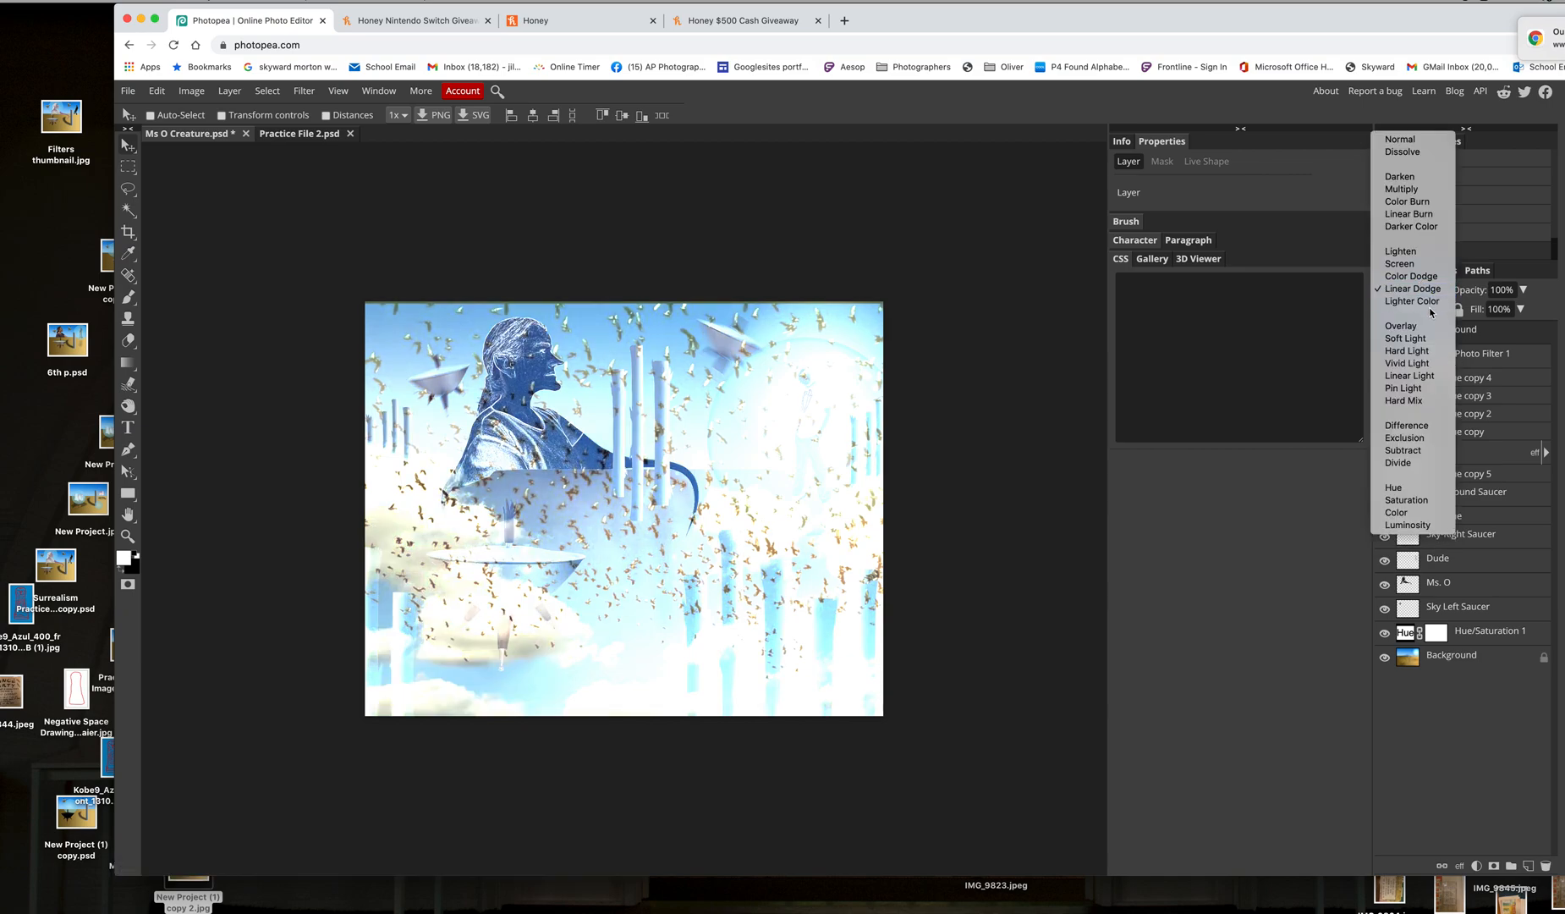
pyautogui.click(1432, 303)
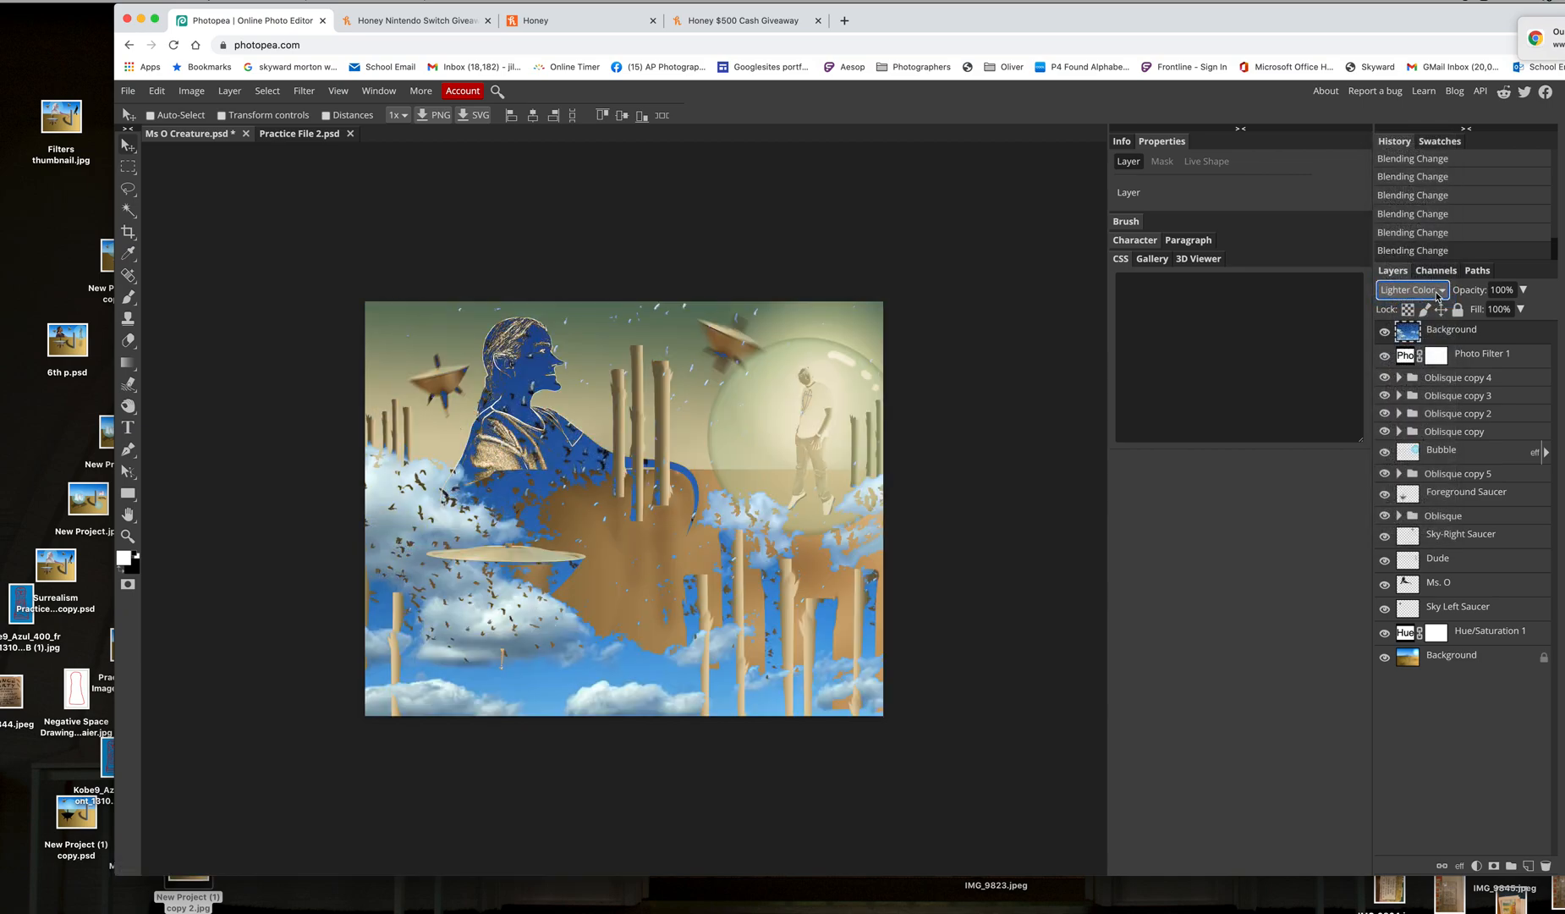
# - Try the Overlay blend mode on the bird sky layer, and settle on Soft Light
pyautogui.click(1439, 295)
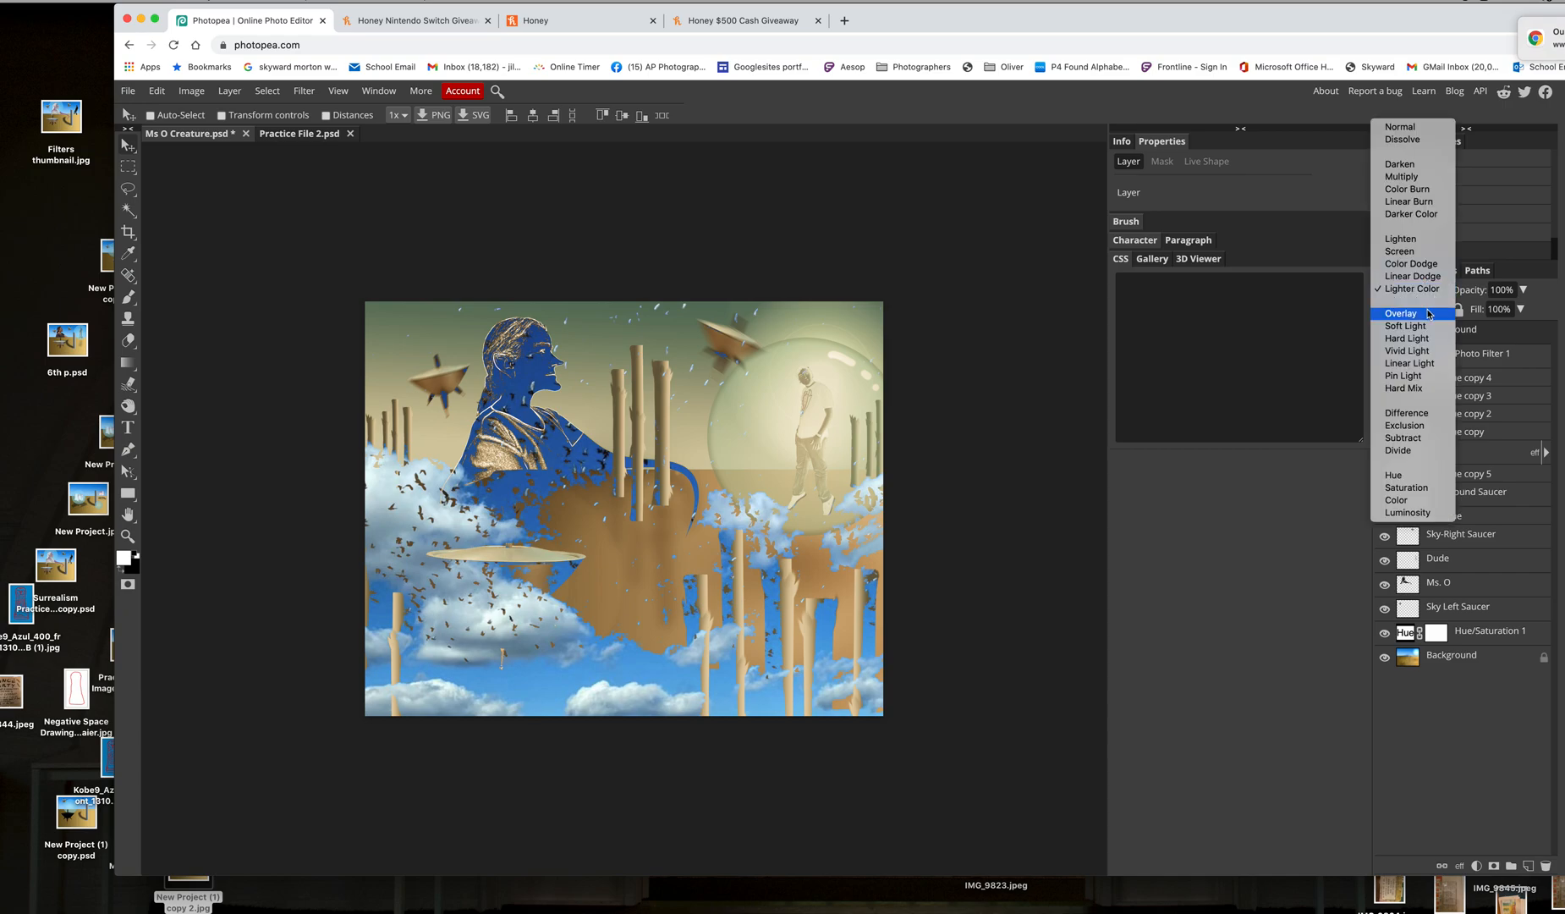
pyautogui.click(1430, 312)
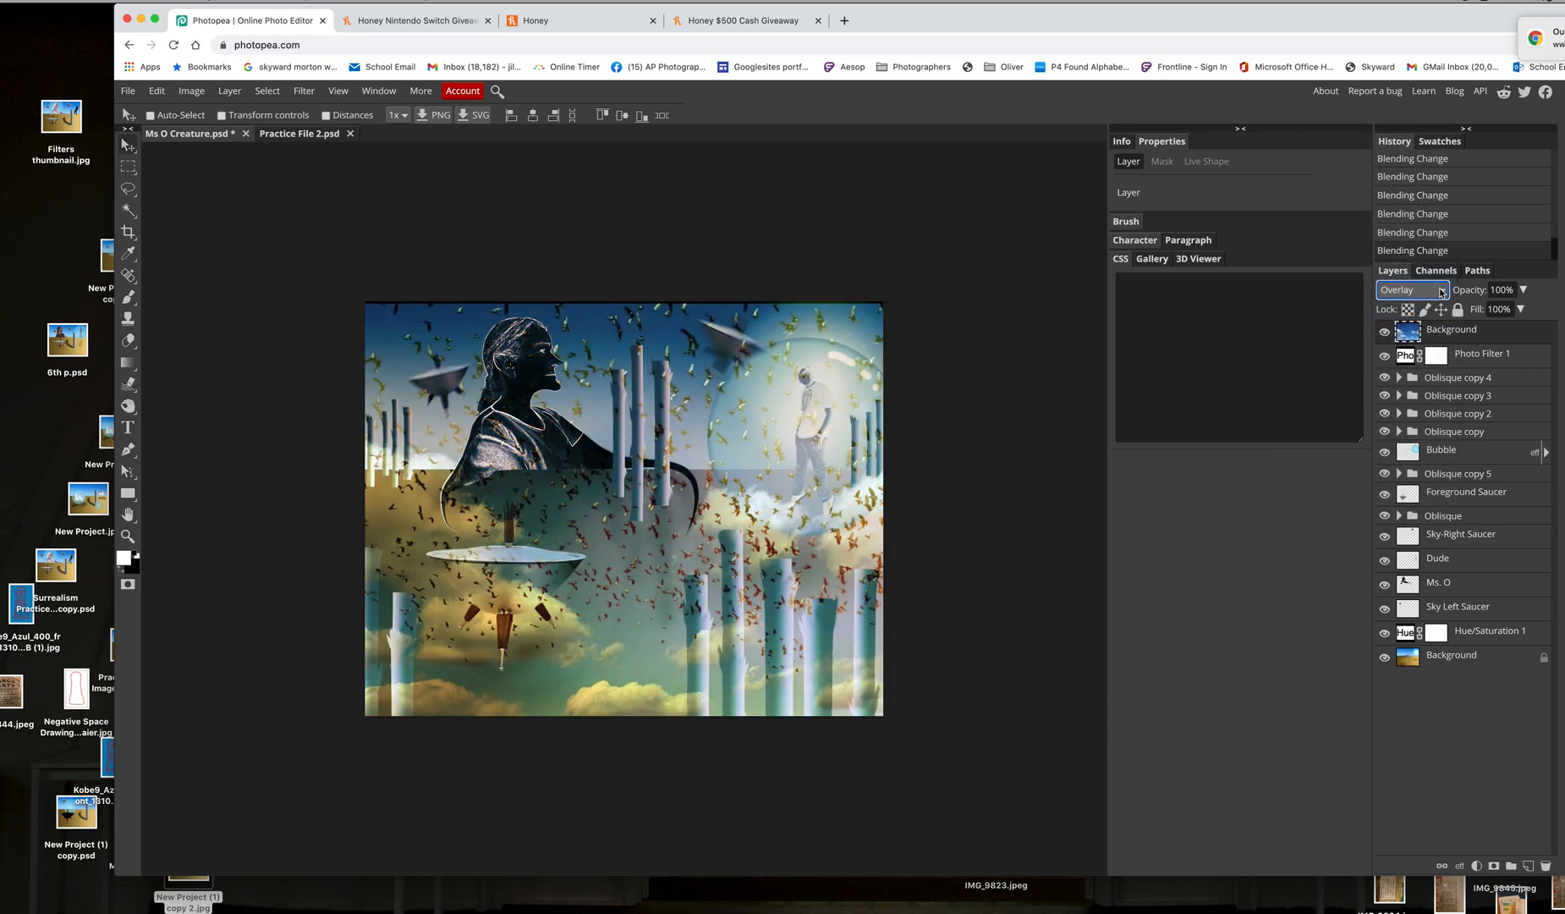
pyautogui.click(1441, 292)
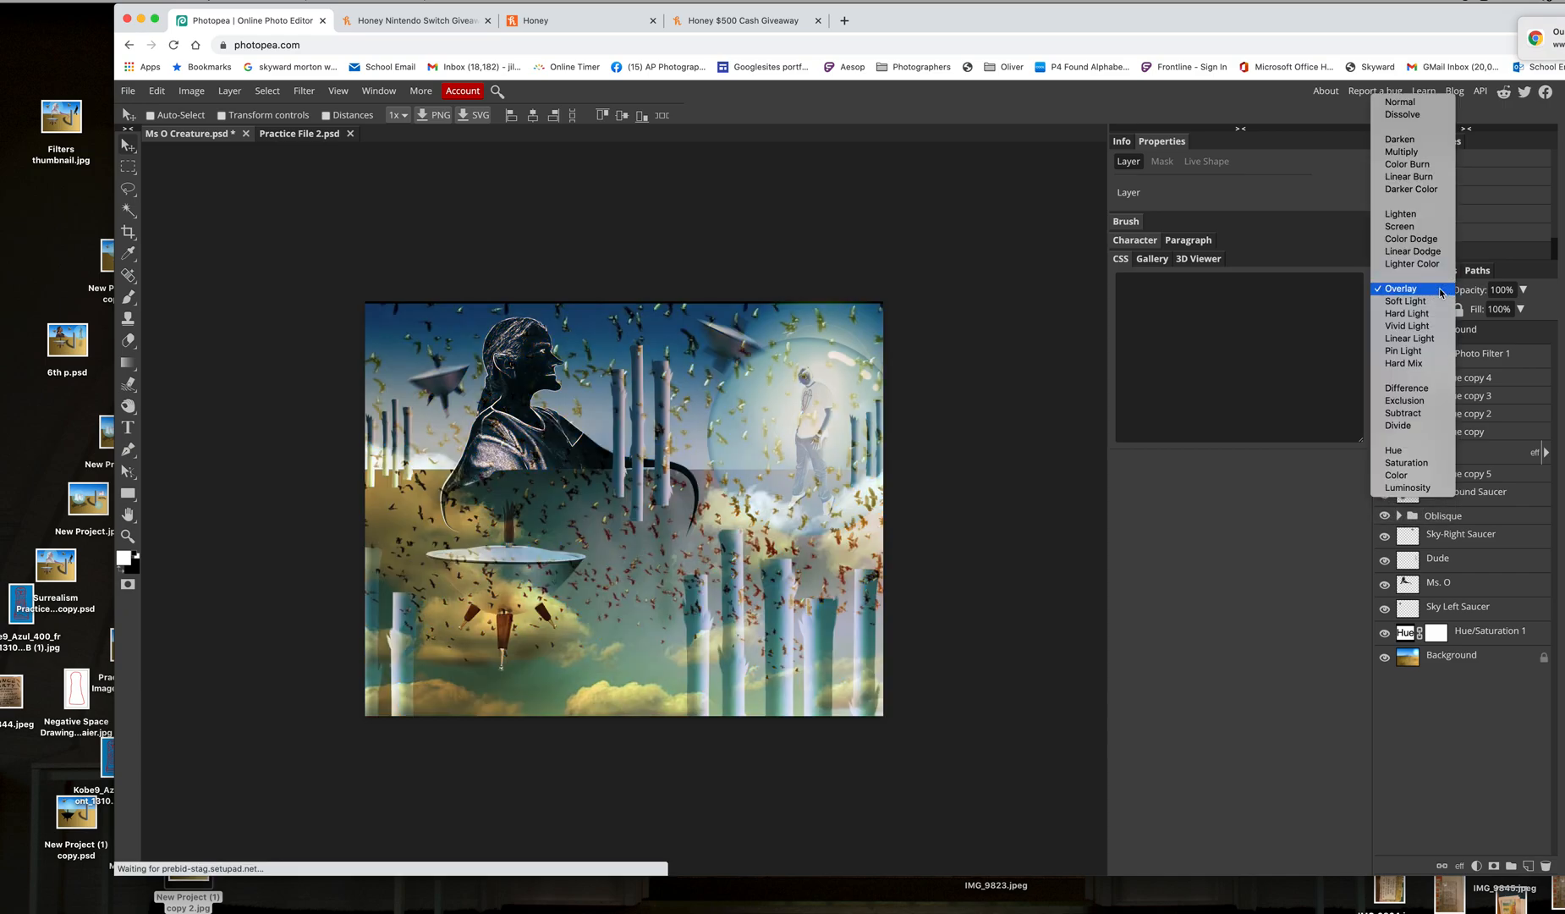
pyautogui.click(1438, 297)
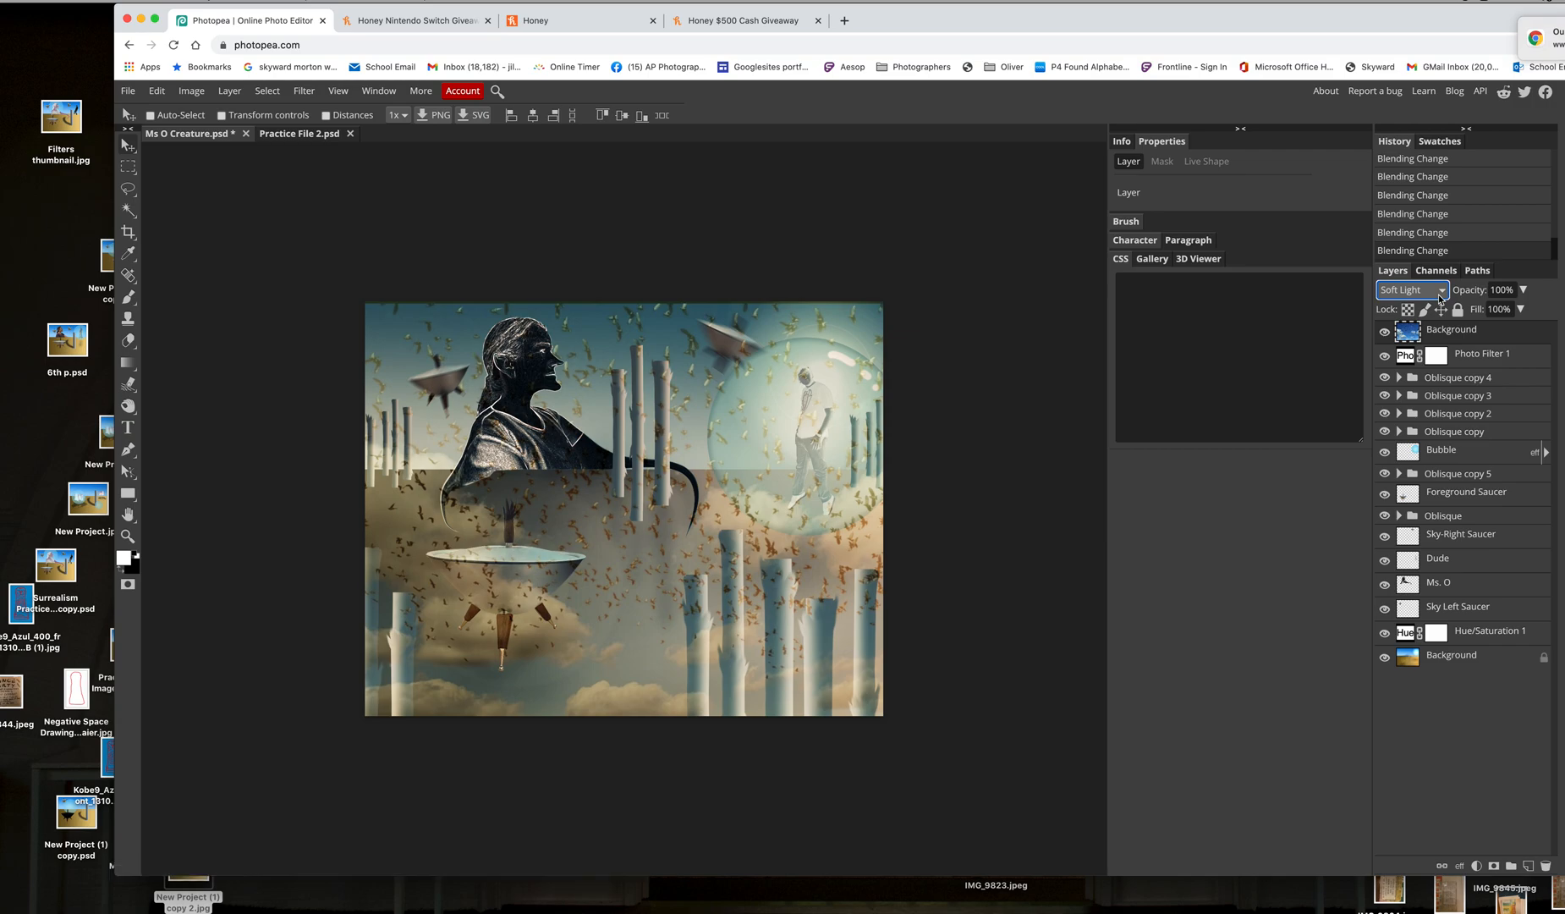
# - Save the composite as a PSD and move the downloaded Ms O Creature.psd to the Desktop, keeping both copies
pyautogui.click(125, 90)
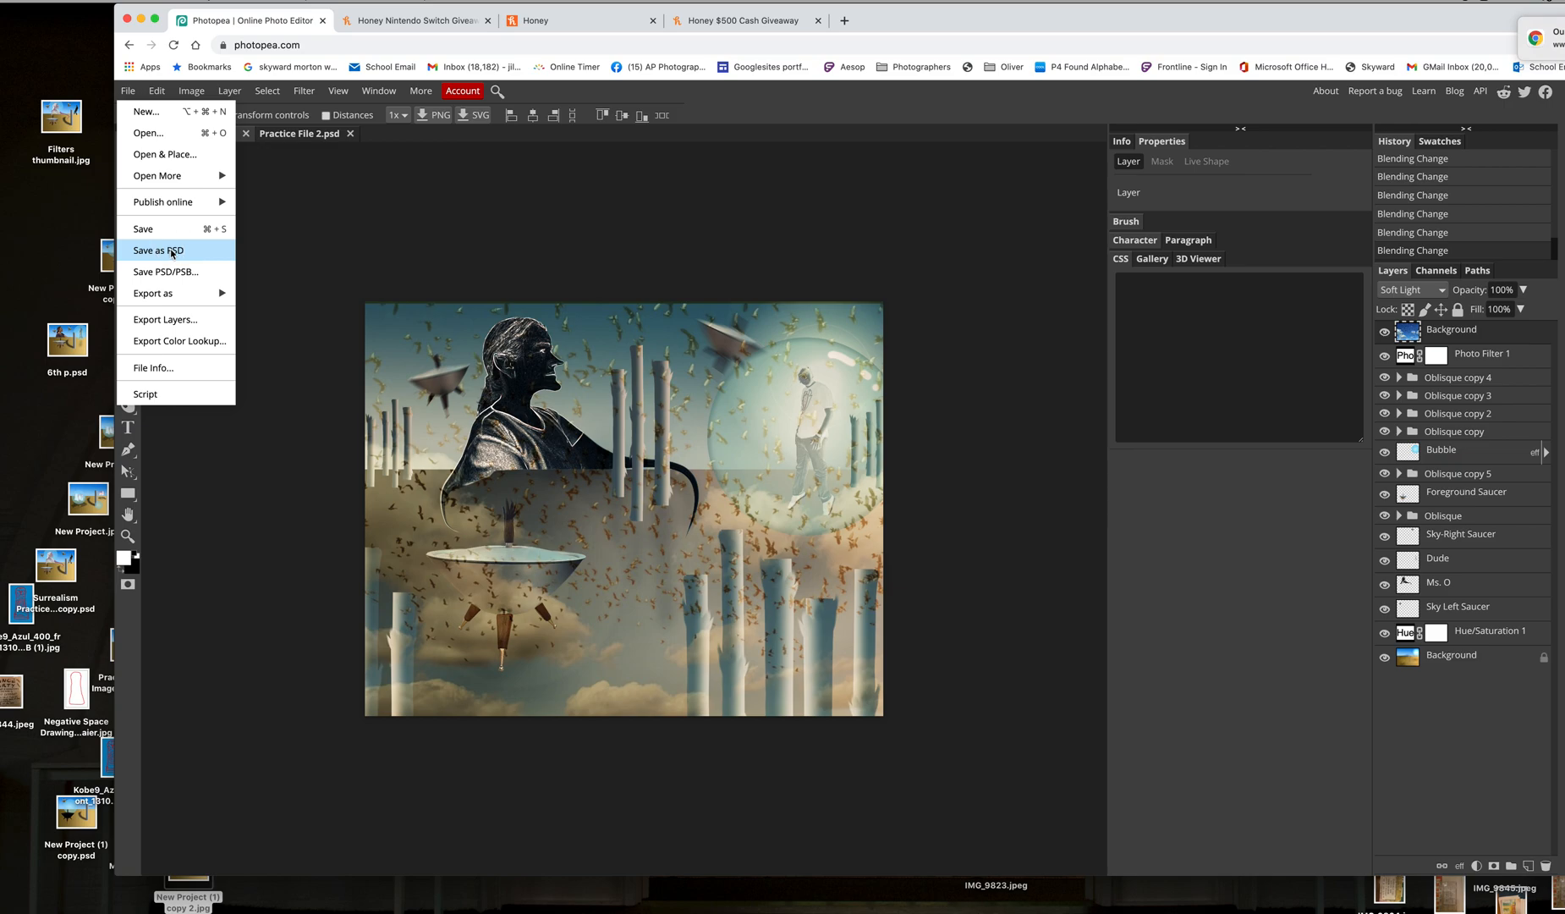
pyautogui.click(171, 252)
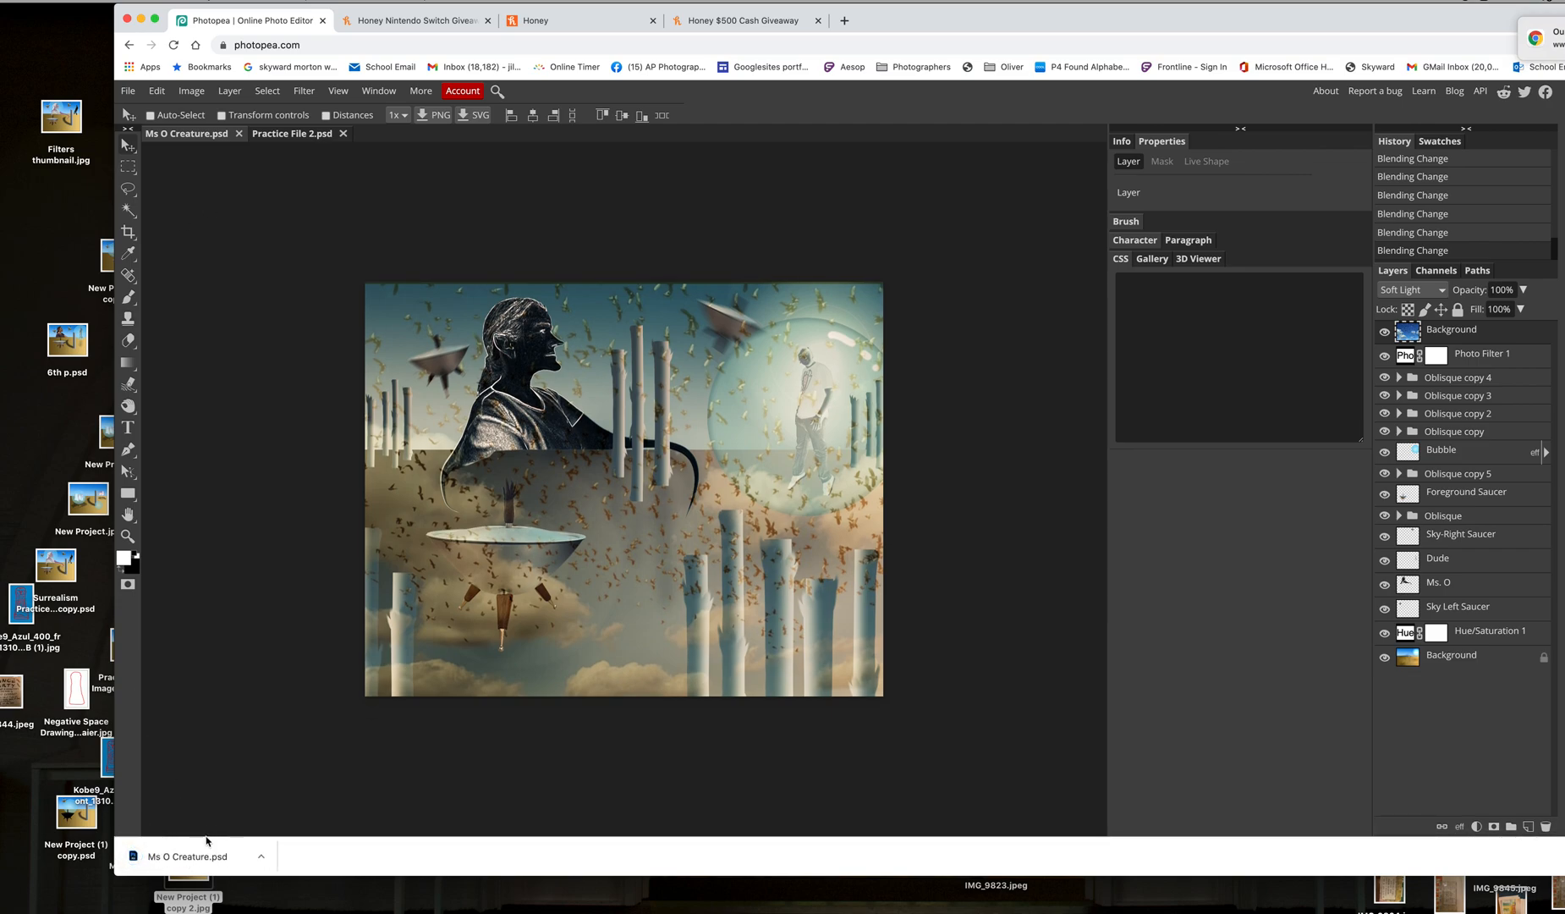
pyautogui.moveTo(19, 579); pyautogui.dragTo(10, 474)
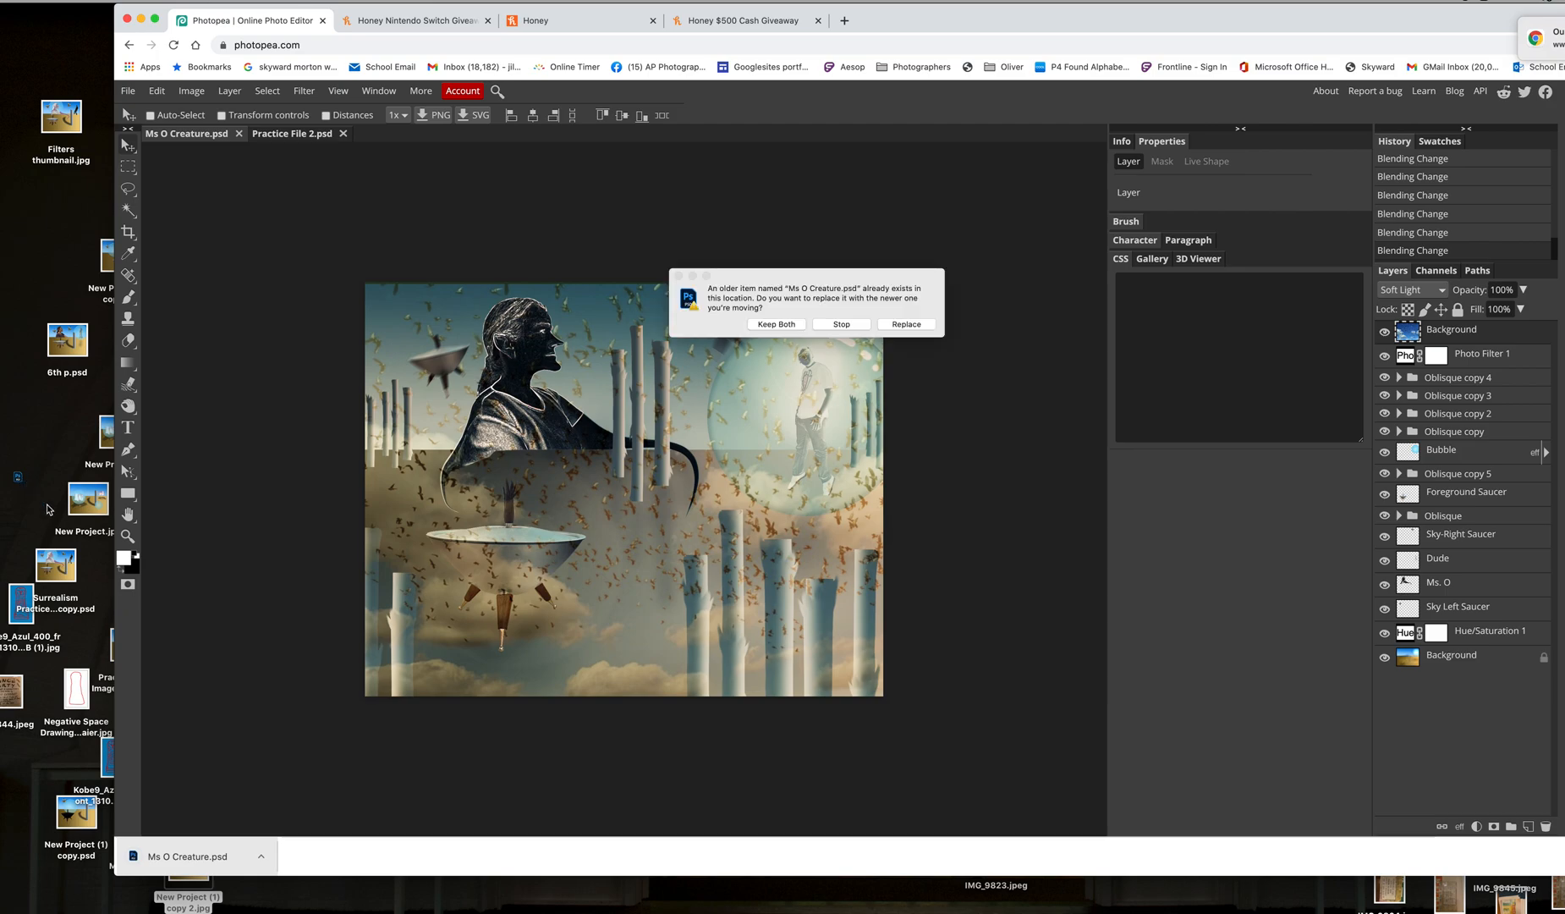
pyautogui.click(775, 324)
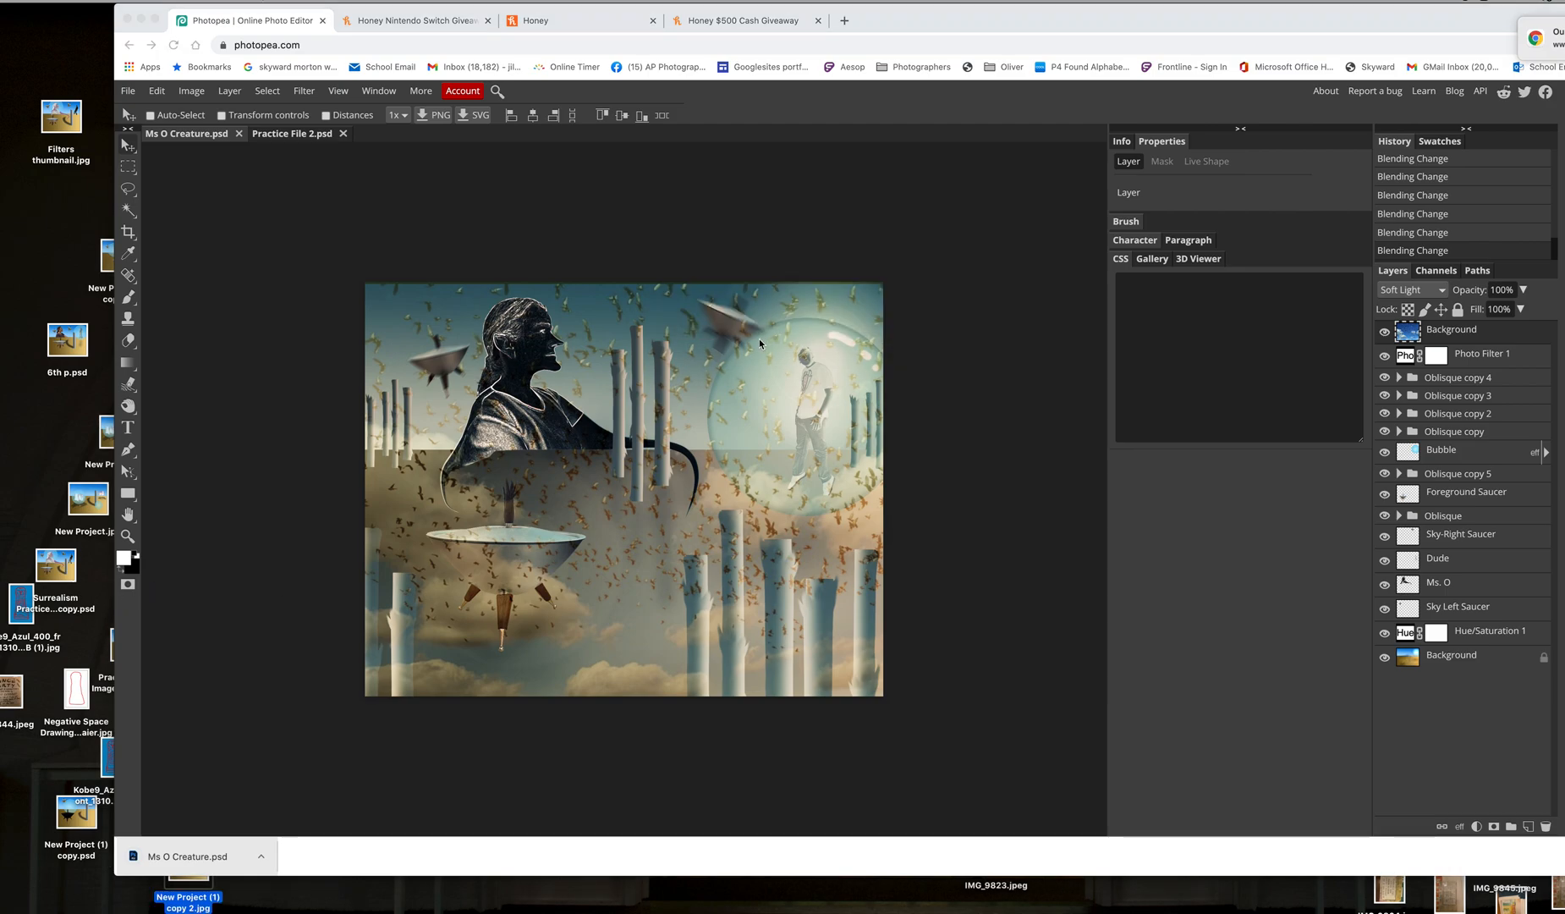
# - Export the composite as a JPG at 6000 × 4800 px with the quality set to 100%
pyautogui.click(128, 91)
pyautogui.click(128, 91)
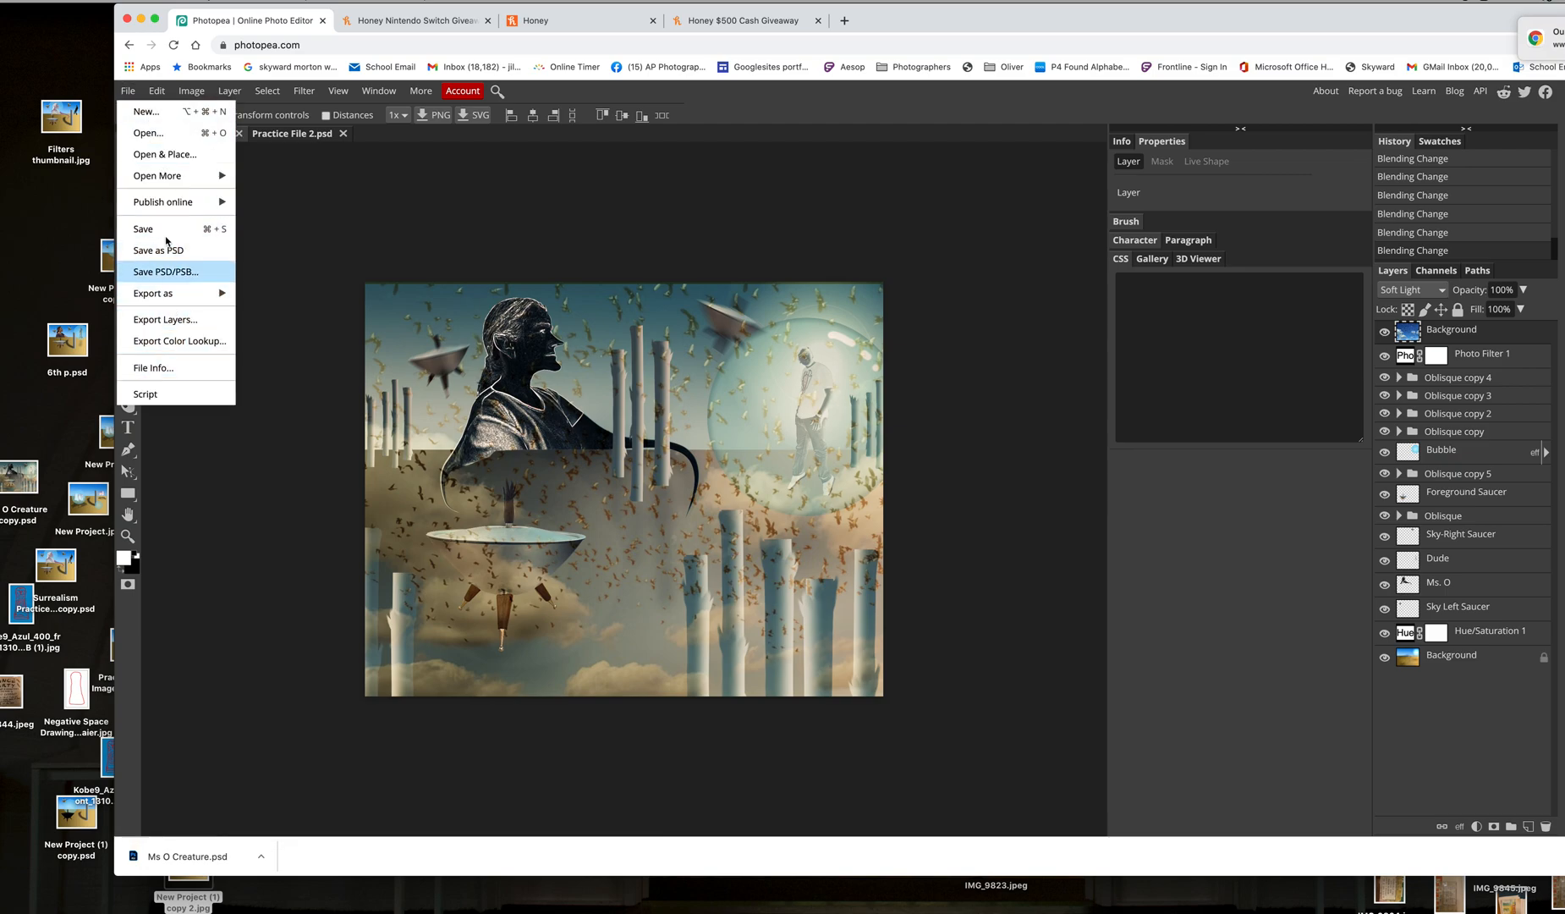
pyautogui.moveTo(185, 294)
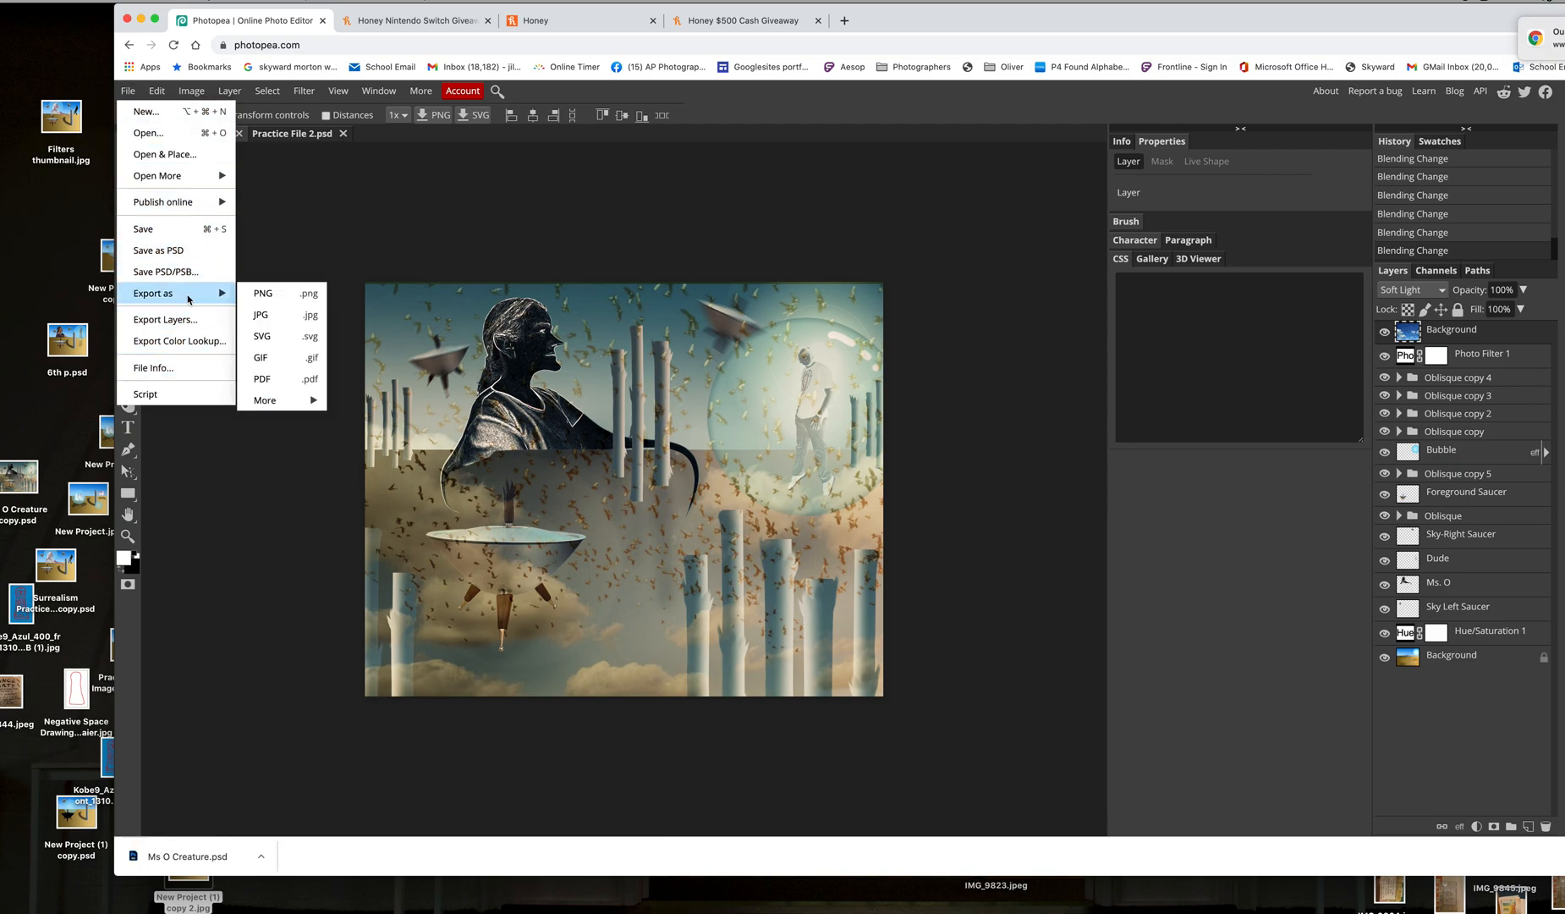
pyautogui.click(287, 324)
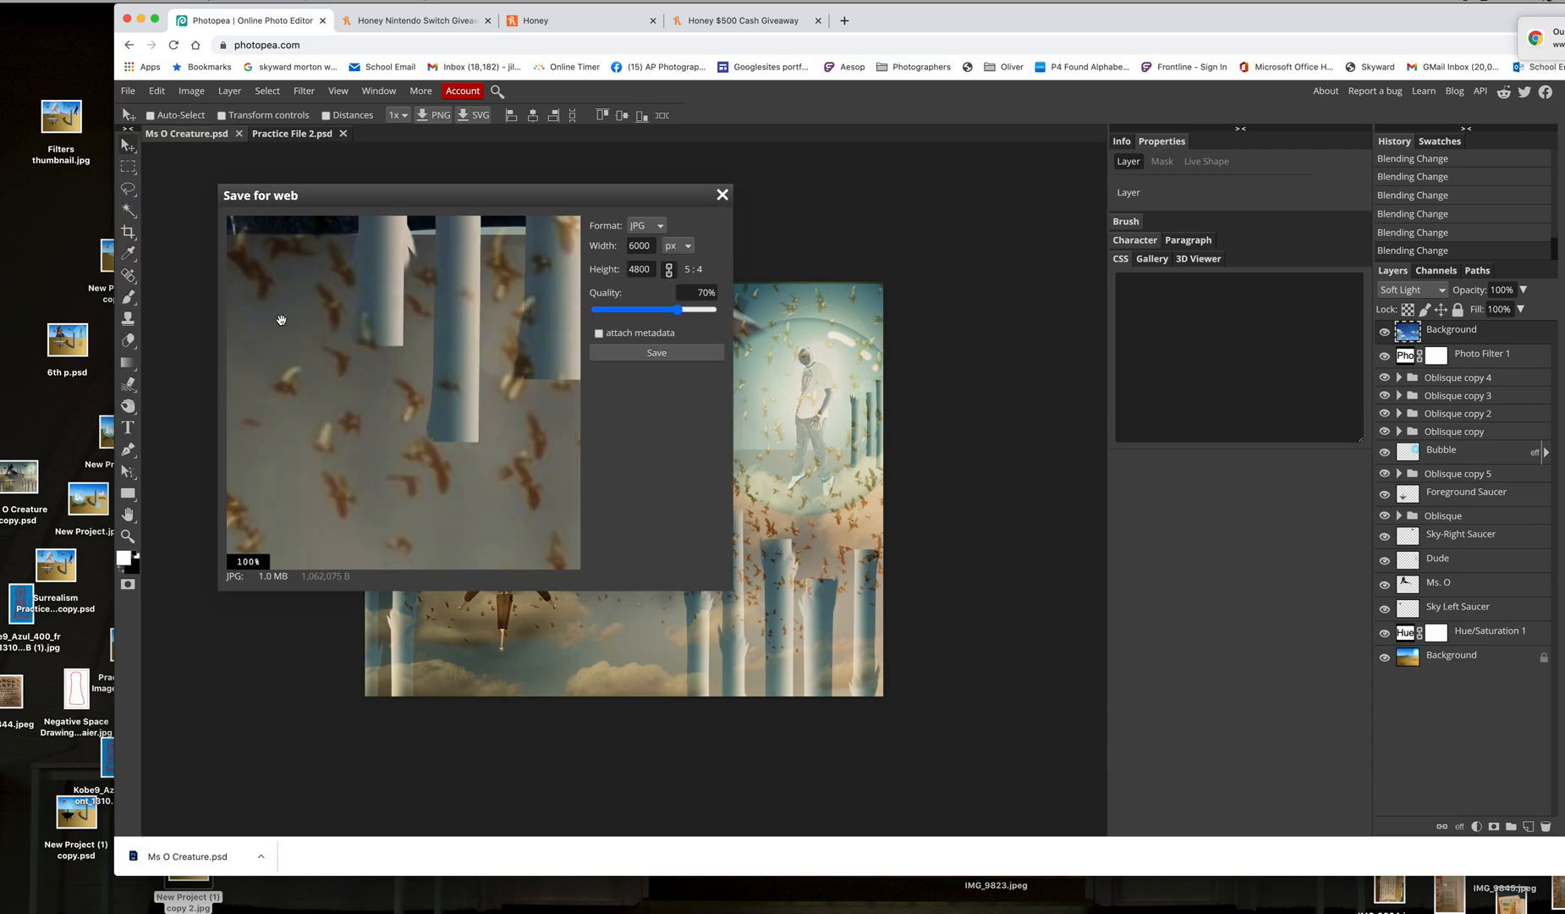
pyautogui.moveTo(678, 309); pyautogui.dragTo(726, 326)
pyautogui.click(686, 353)
pyautogui.click(652, 356)
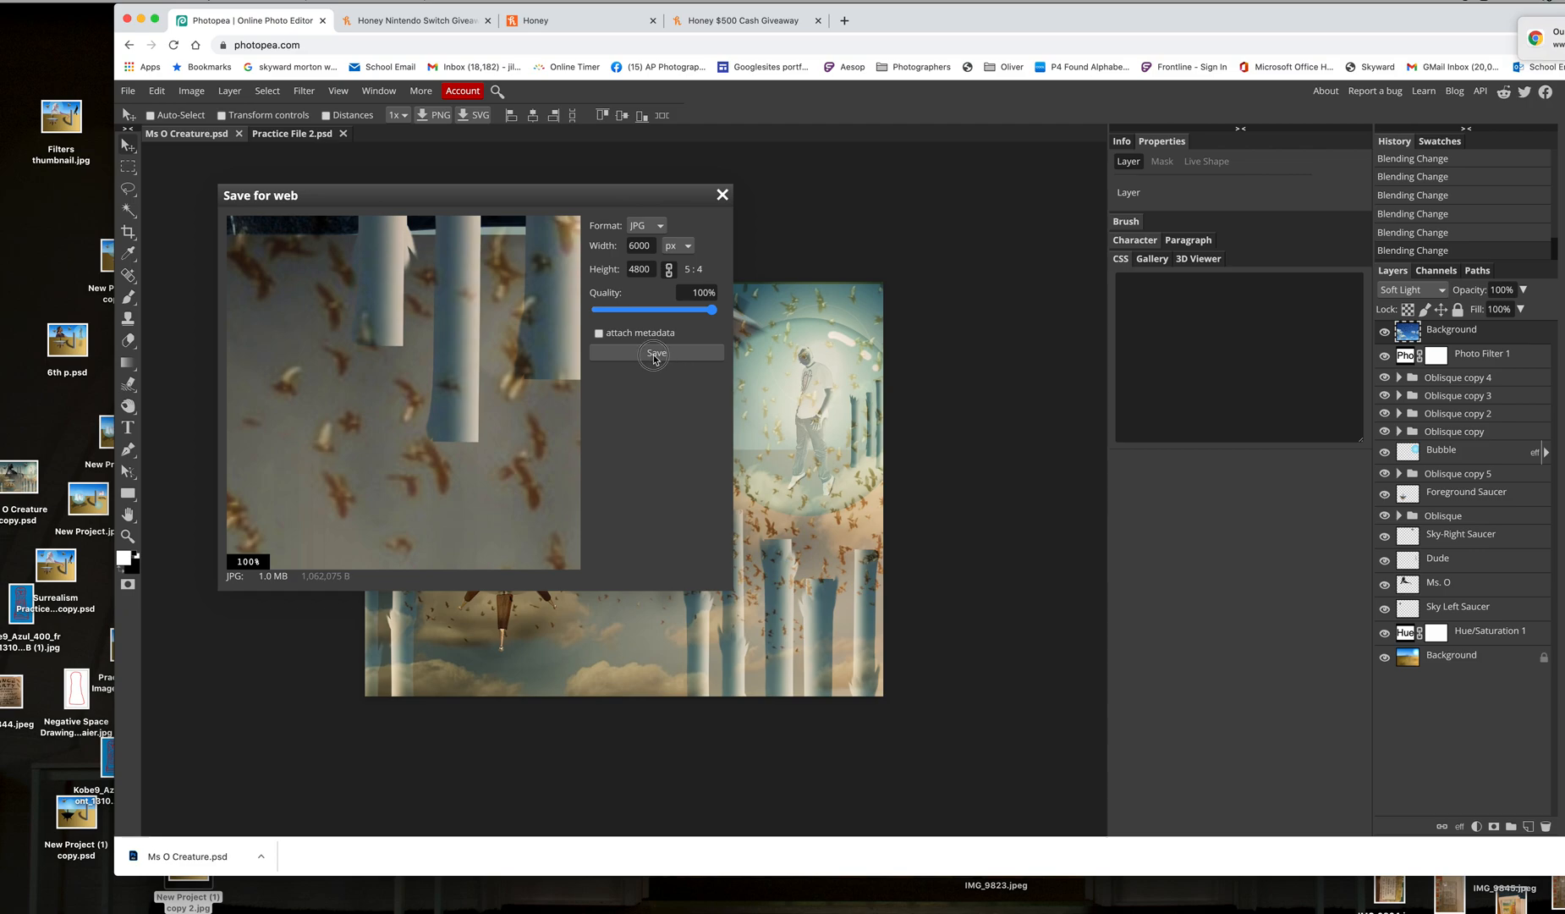